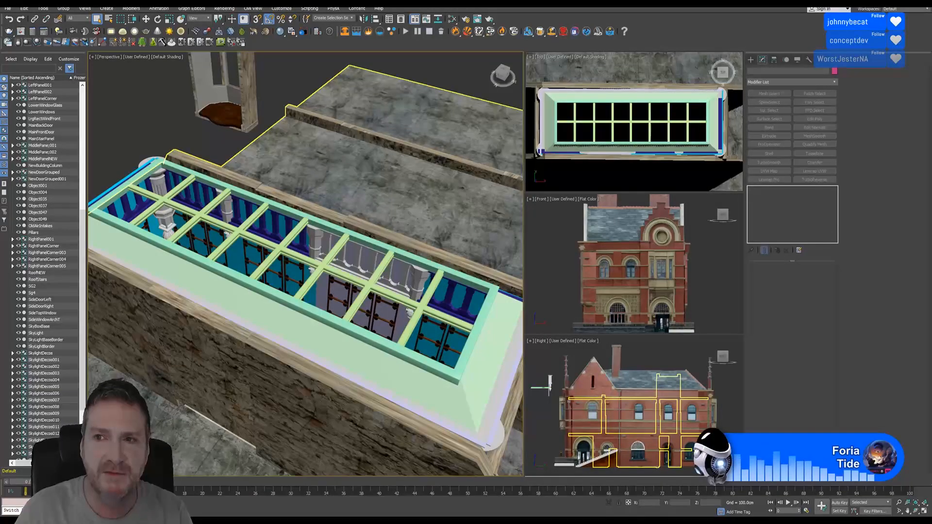
- Switch to Unreal Editor and examine the building interior around the skylight opening, upper walls and decorated door panels
key("super+d")
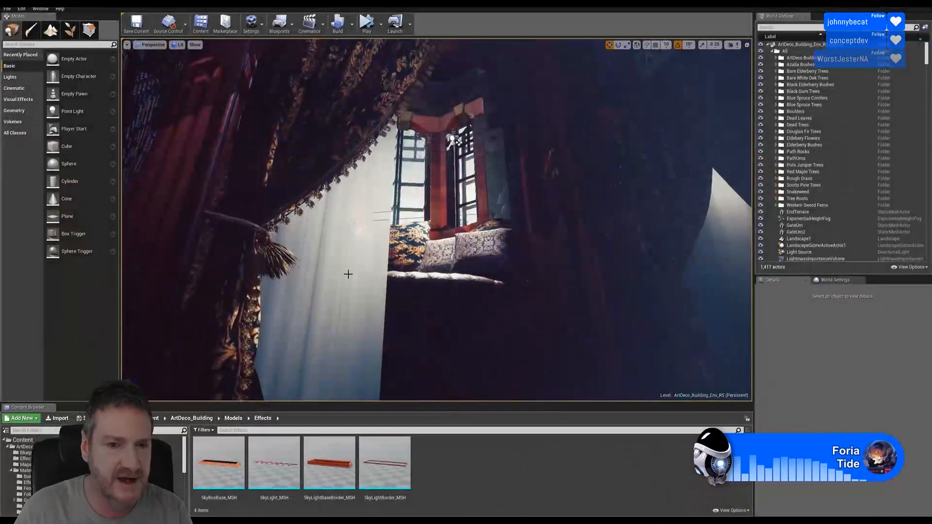
right_click_drag(423, 102, 422, 102)
key("w")
key("w")
key("w")
right_click_drag(375, 187, 375, 187)
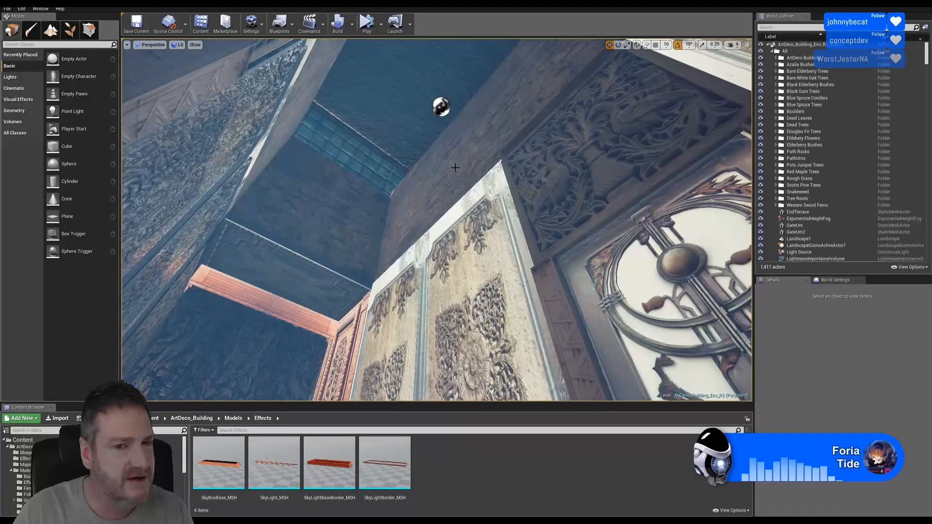
right_click_drag(455, 168, 455, 168)
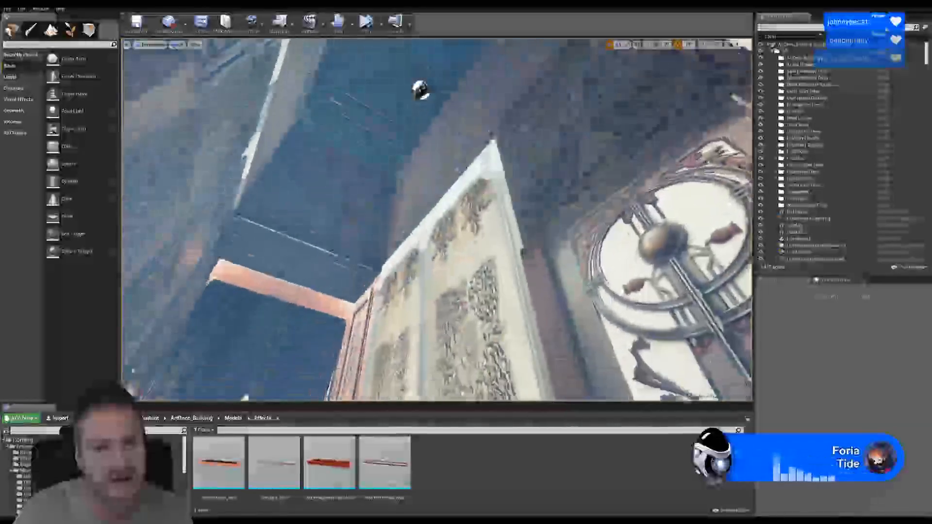
right_click_drag(451, 261, 451, 261)
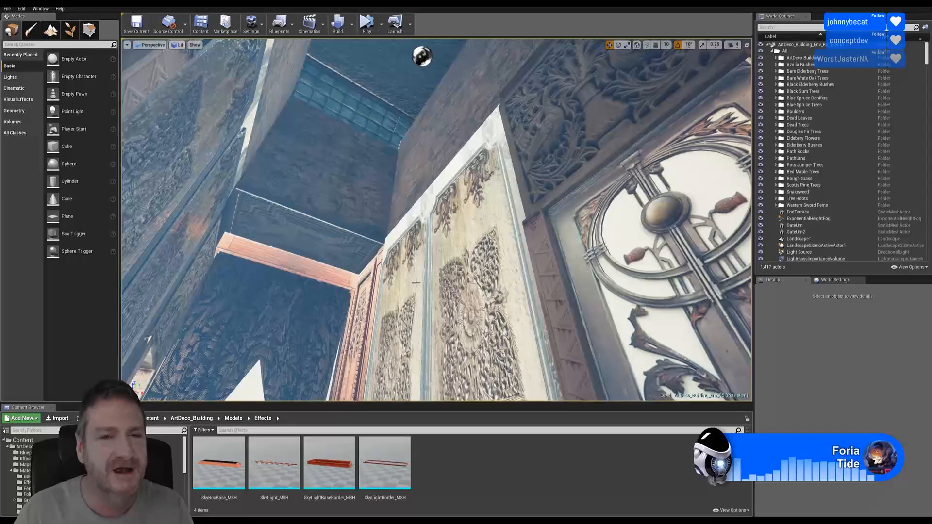
right_click_drag(440, 177, 440, 177)
mouse_move(385, 141)
right_mouse_down()
mouse_move(362, 119)
mouse_move(378, 127)
right_mouse_up()
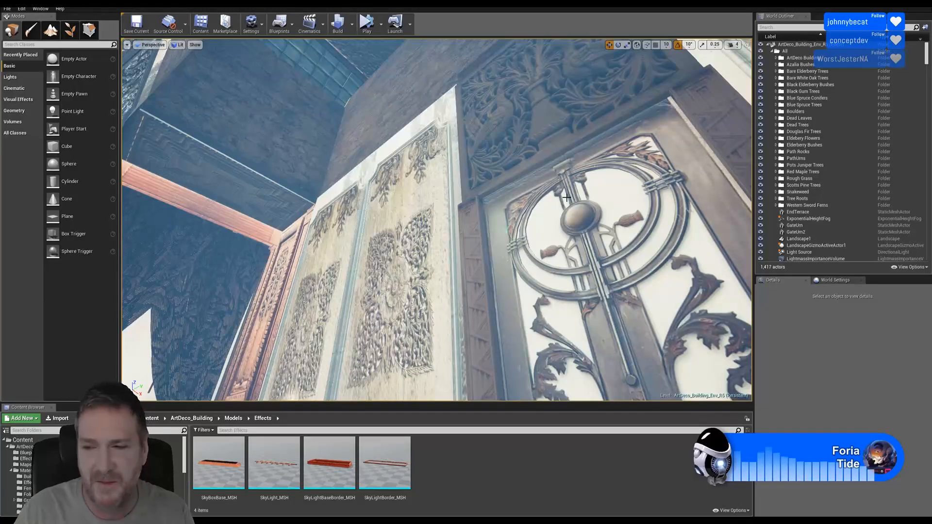
- Switch back to 3ds Max and isolate the skylight side panel SkylightPanel1 with its row of balusters
key("super+d")
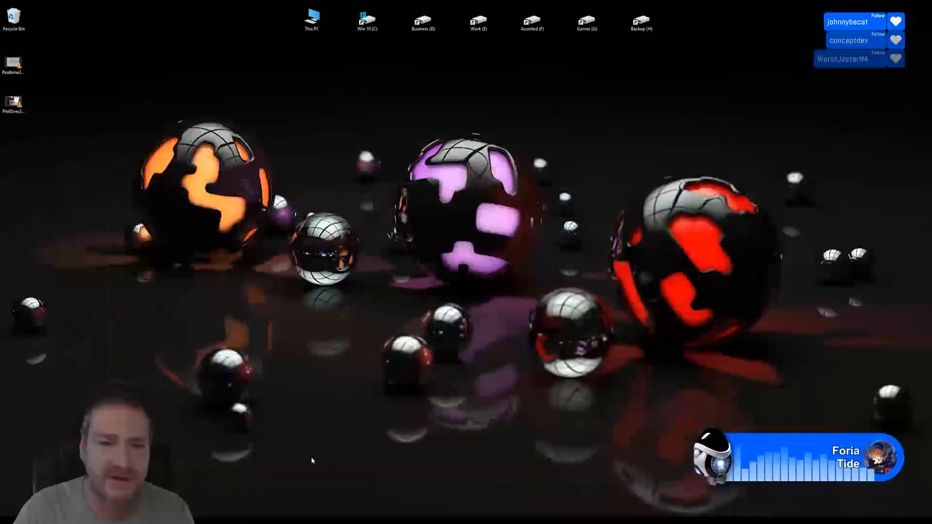
key("alt+Tab")
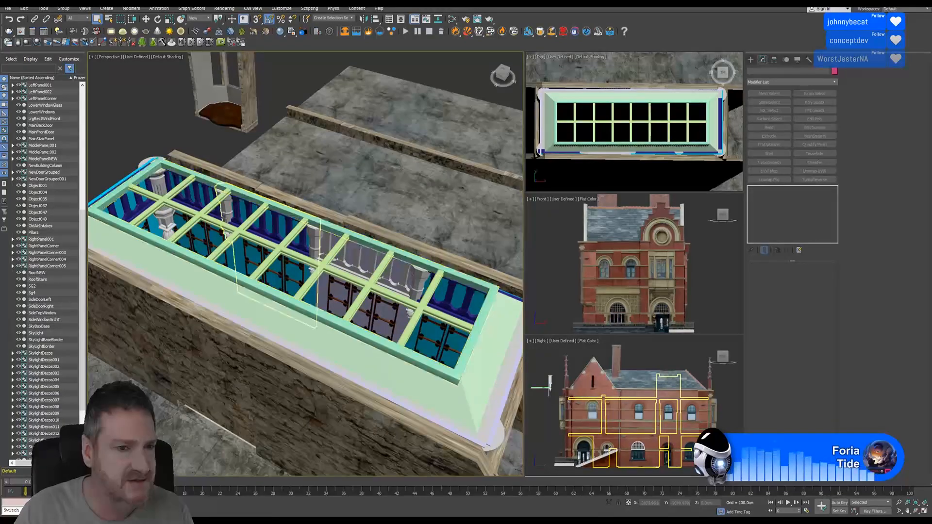
left_click(196, 196)
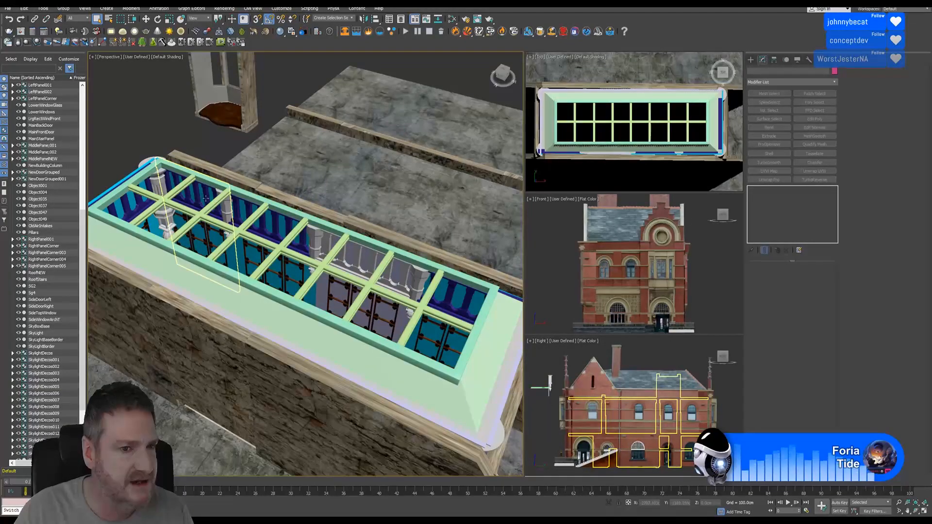
scroll(197, 201, "up", 6)
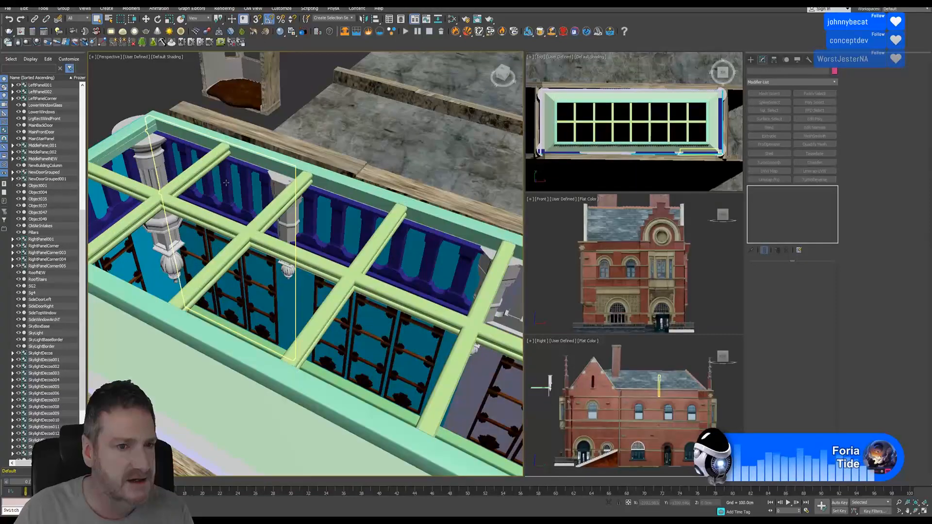
left_click(45, 11)
left_click(62, 80)
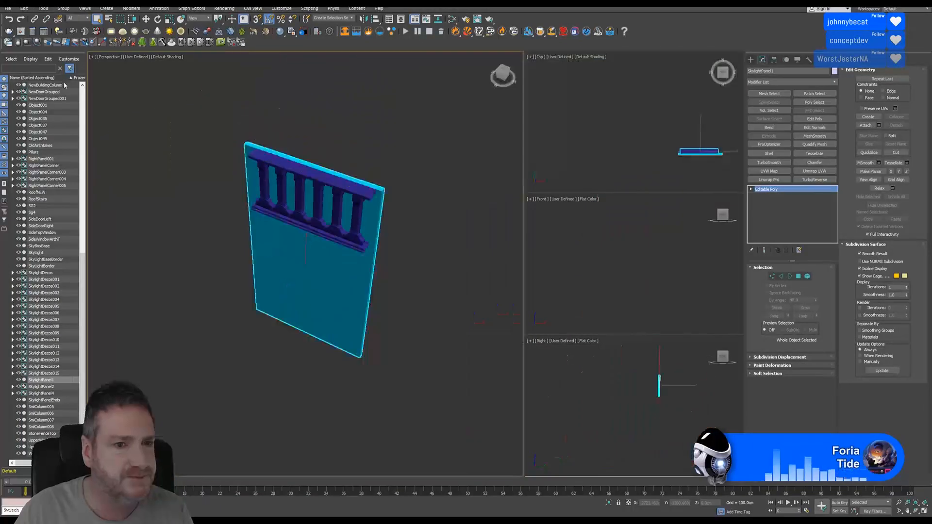
- Examine the balusters and base moulding of the isolated skylight panel up close
double_click(779, 71)
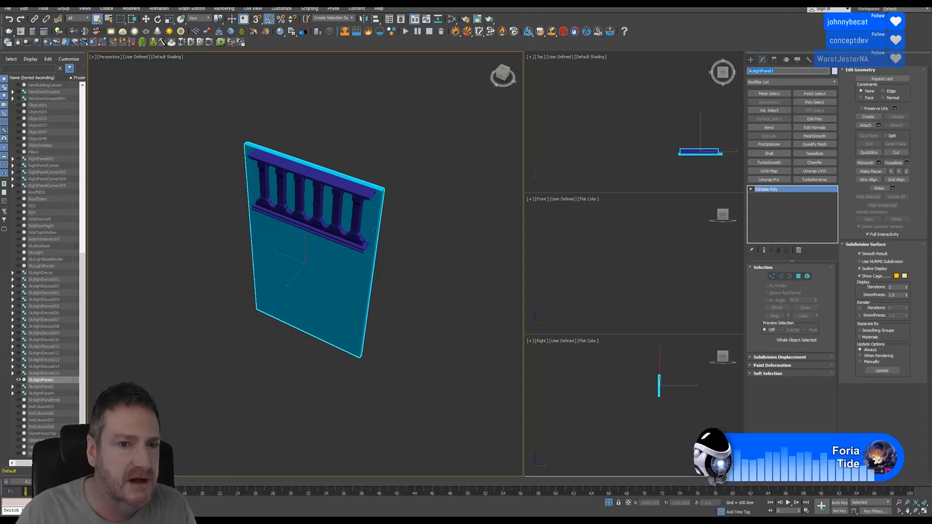
scroll(350, 206, "up", 10)
scroll(354, 199, "up", 2)
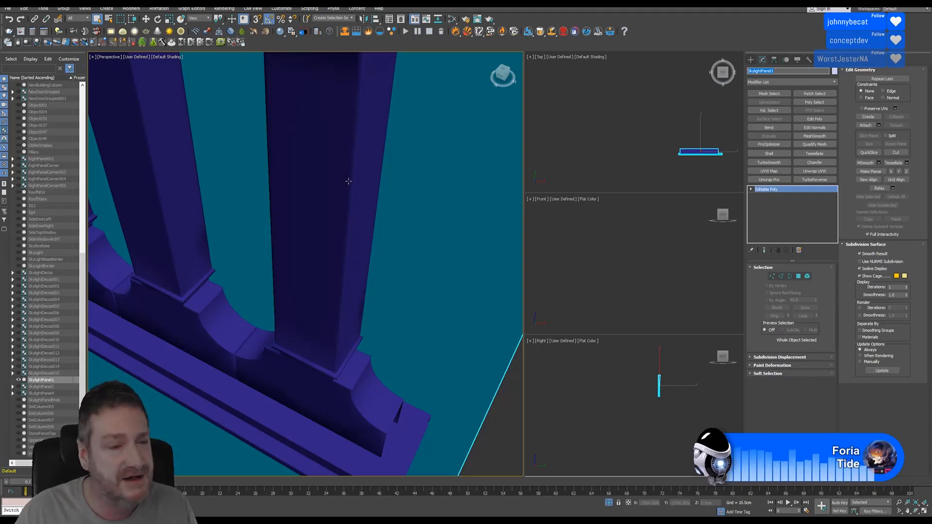
scroll(349, 187, "down", 2)
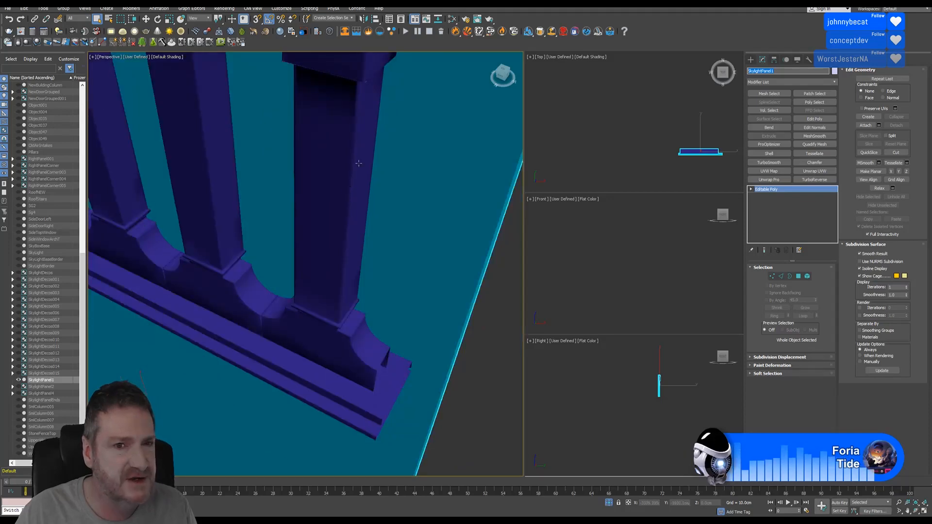
scroll(348, 178, "down", 5)
middle_click_drag(331, 200, 355, 194)
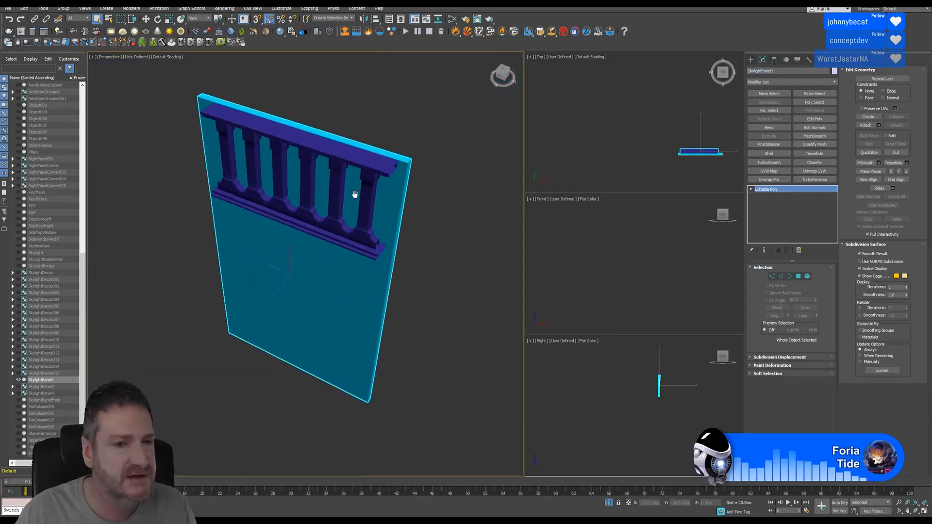
left_click(7, 9)
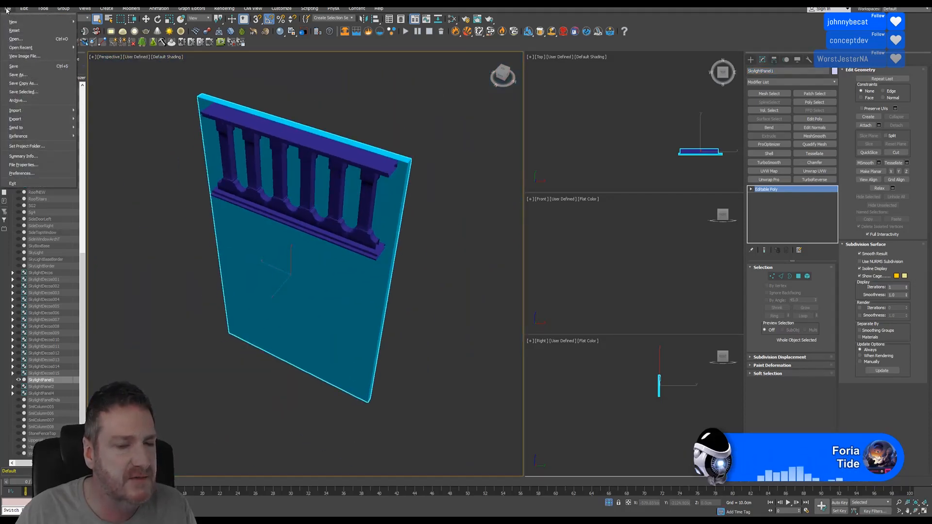
left_click(584, 23)
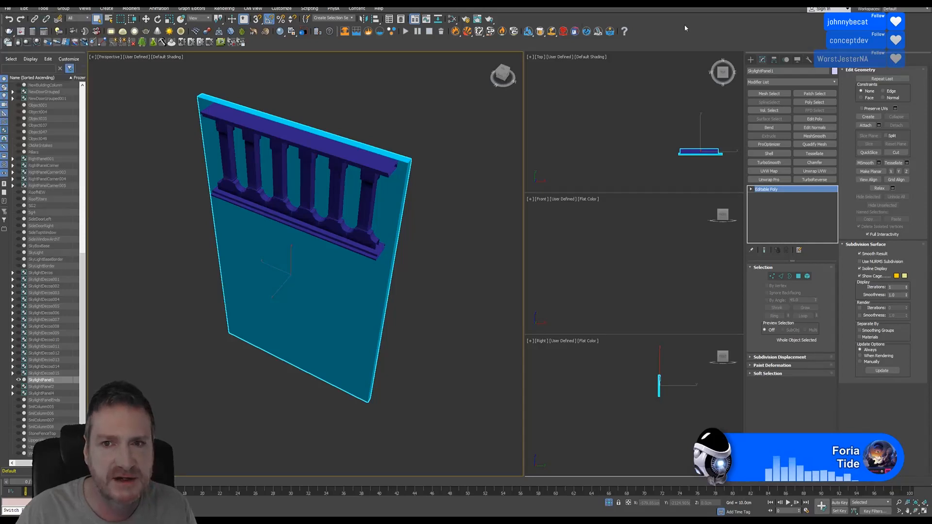
left_click(774, 60)
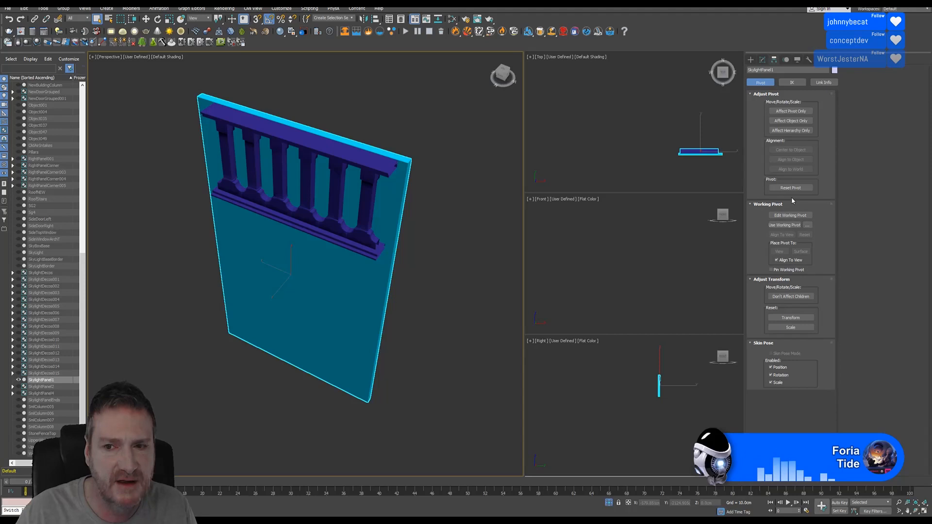
left_click(791, 111)
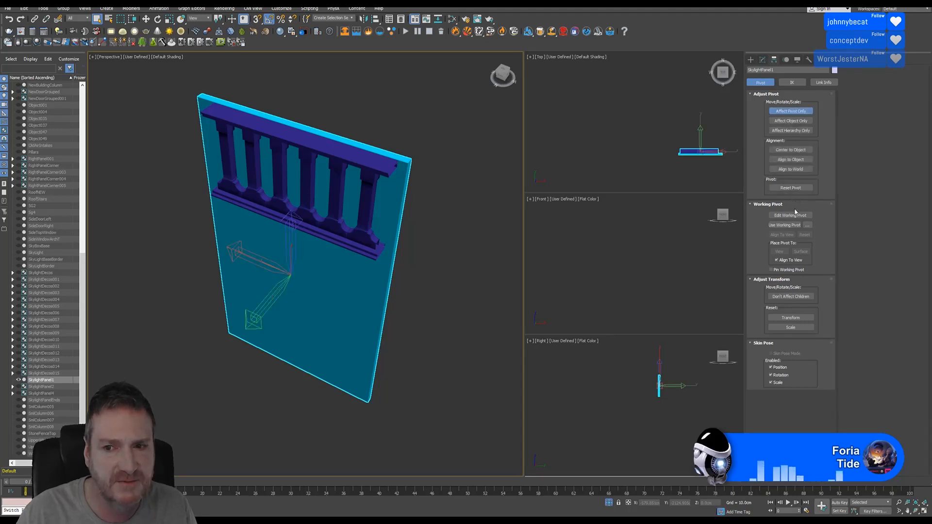
left_click(786, 111)
left_click(752, 59)
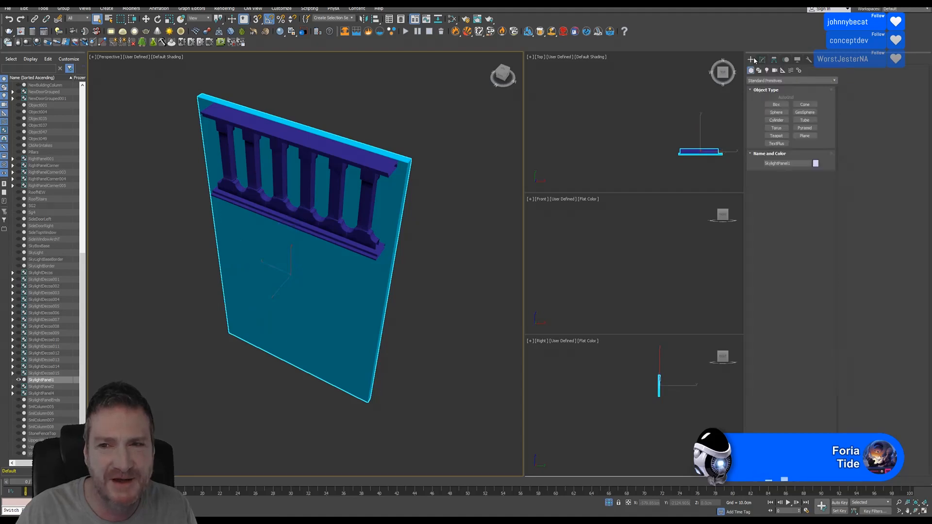
- Reset the skylight panel's transform with Reset XForm and collapse its whole modifier stack
left_click(808, 60)
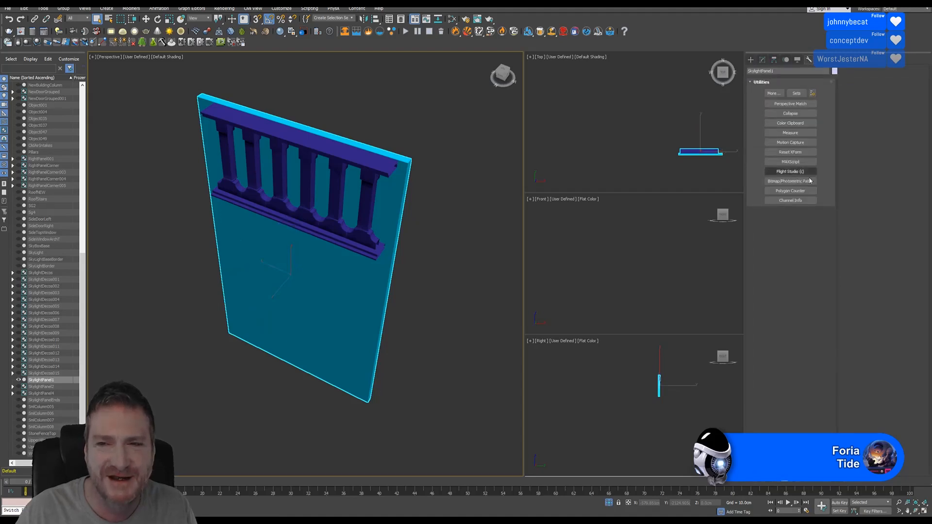
left_click(790, 152)
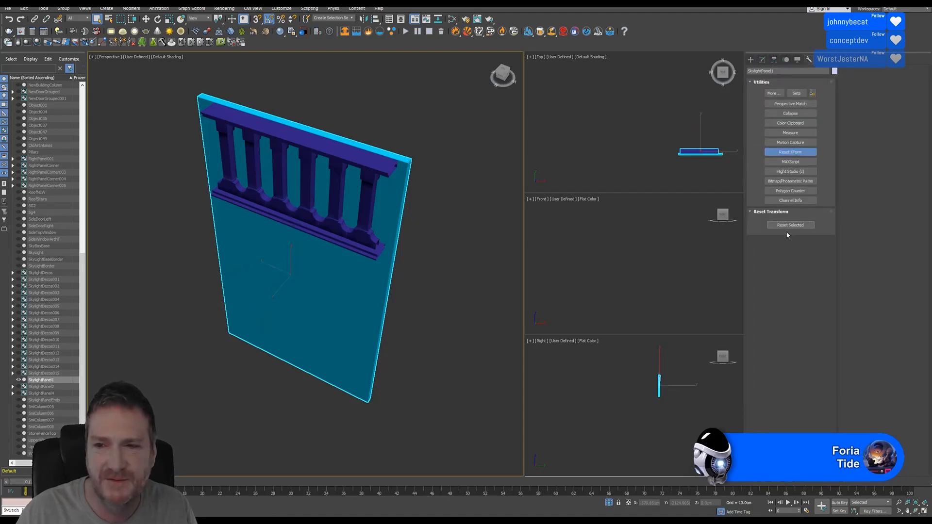
left_click(788, 226)
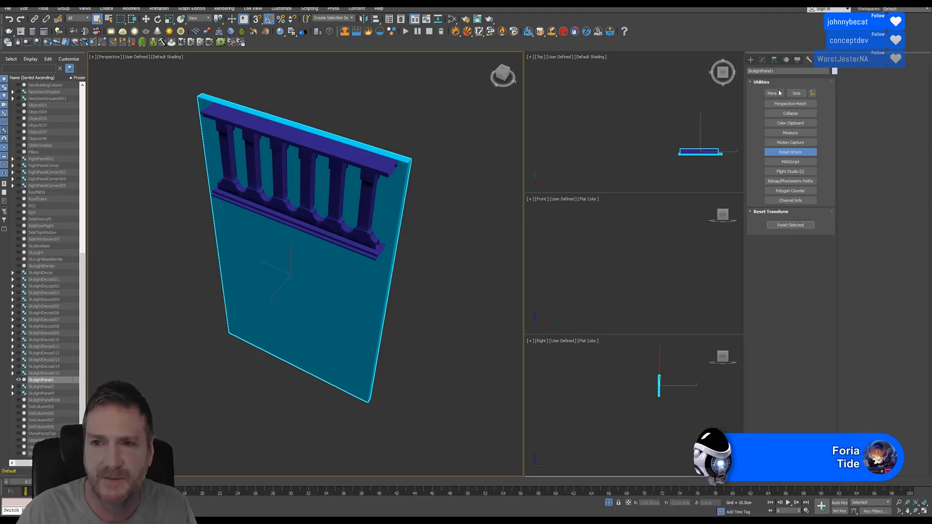
left_click(765, 61)
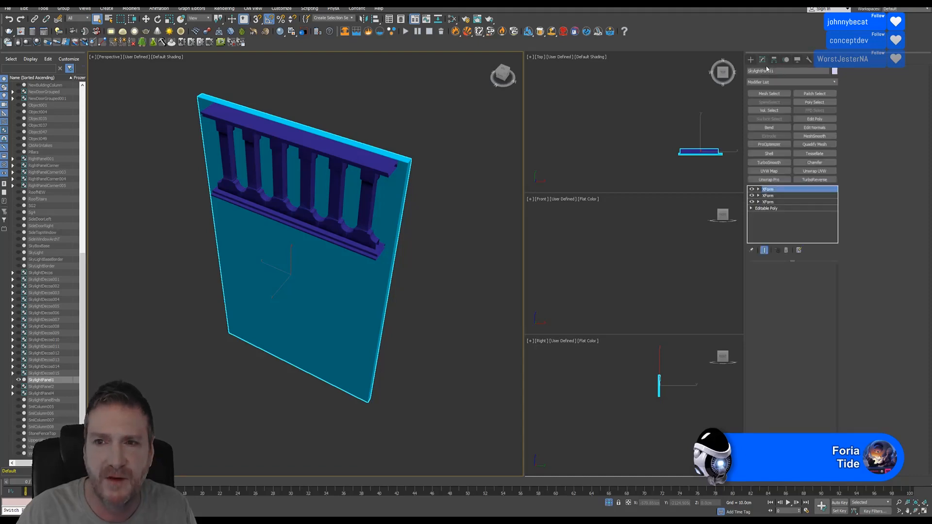
right_click(775, 193)
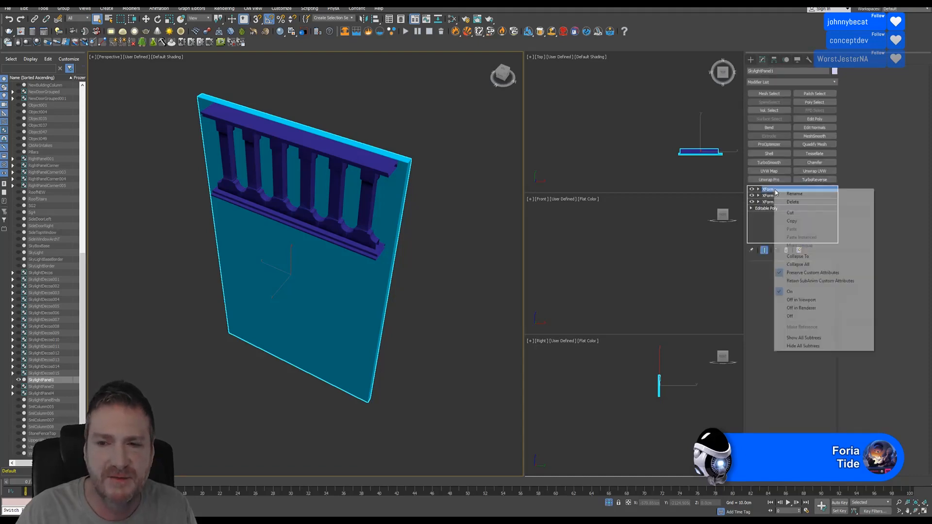
left_click(804, 265)
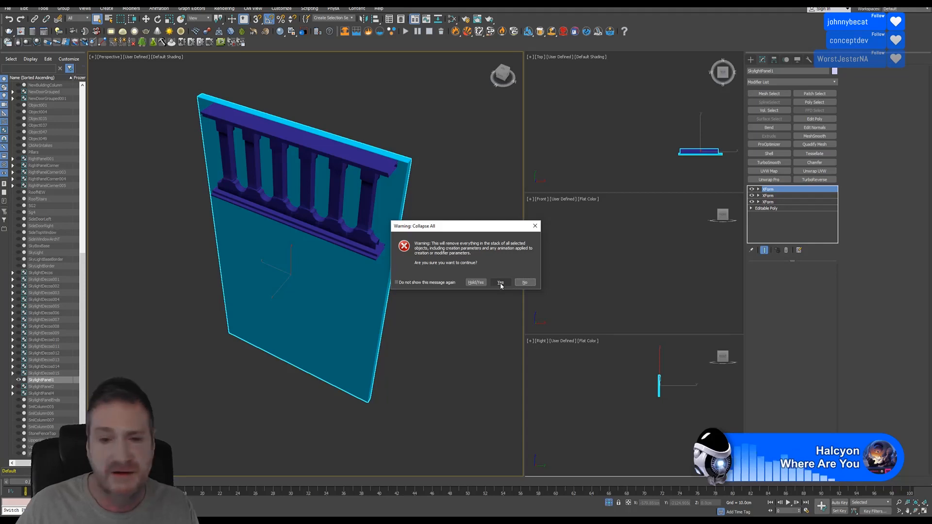
left_click(500, 283)
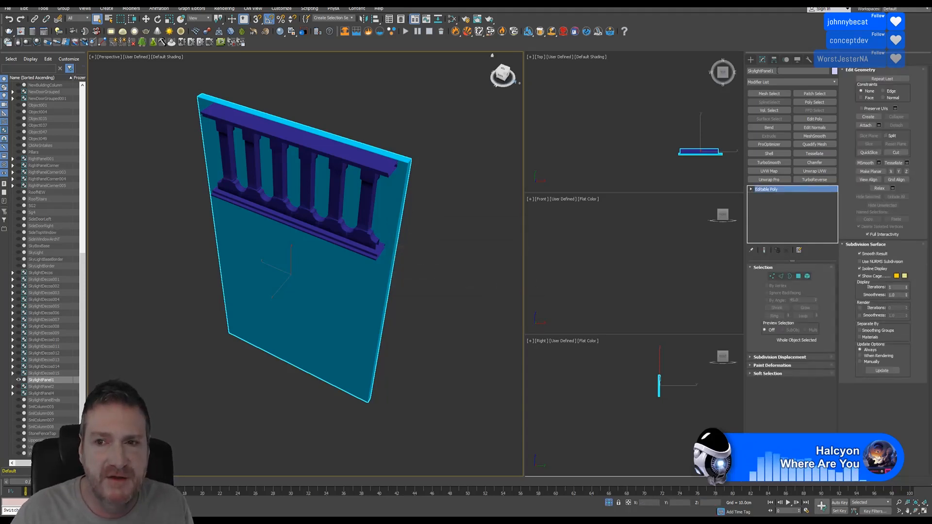
- Export only the selected panel as SkylightPanel1.FBX to the Skylight folder, overwriting the existing file and keeping the current FBX options
double_click(755, 71)
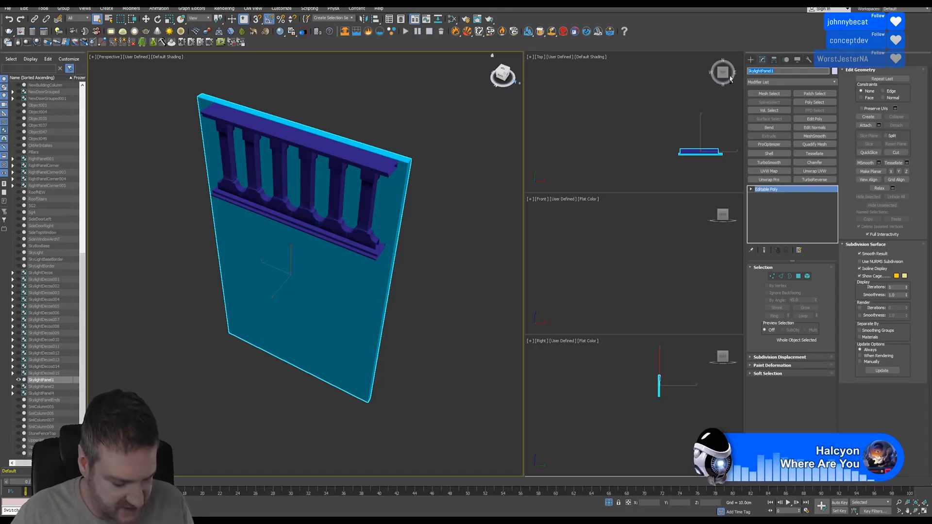
left_click(8, 8)
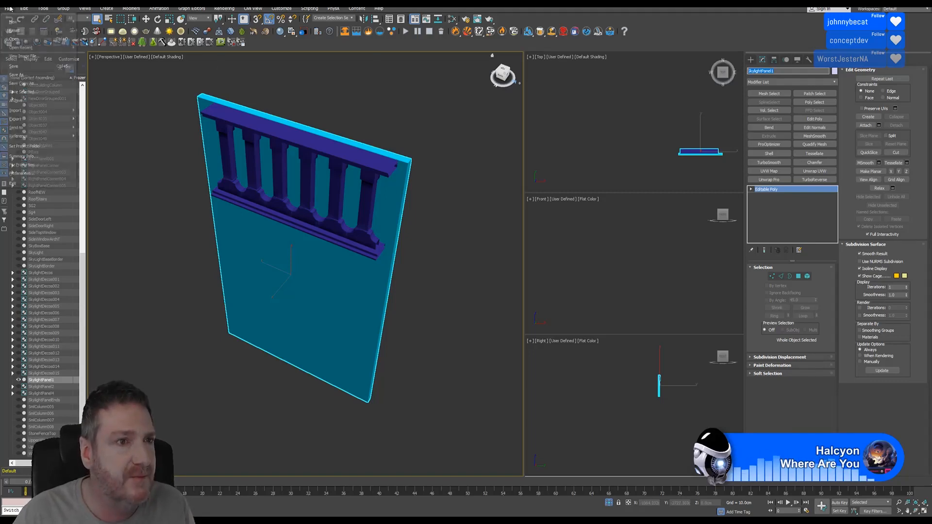
mouse_move(55, 119)
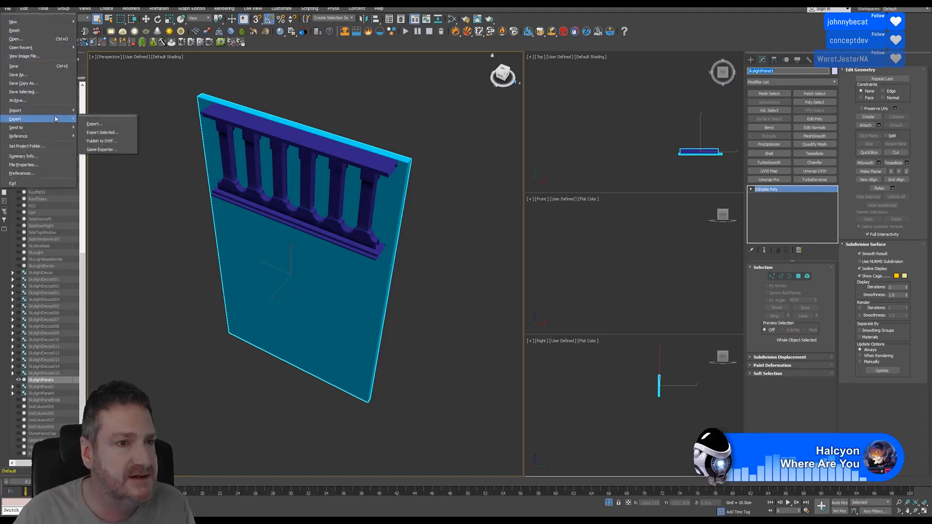
left_click(103, 132)
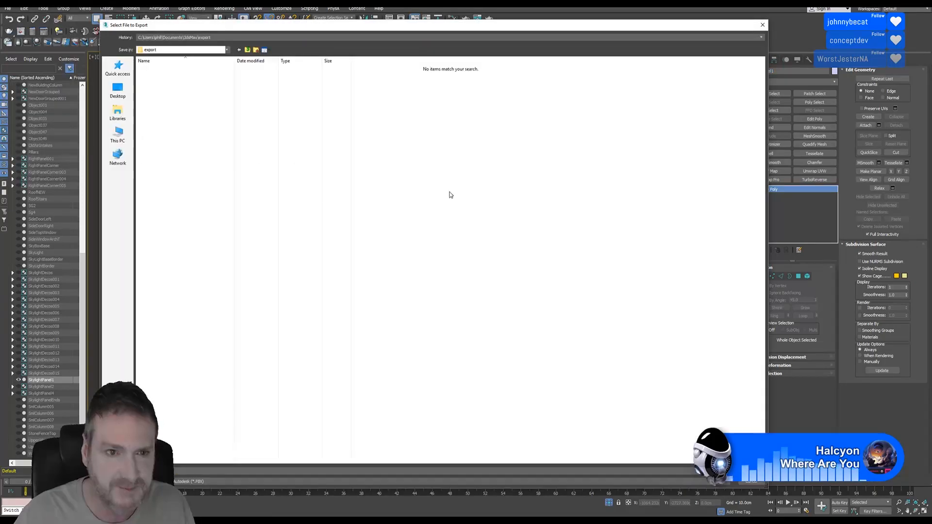
left_click(225, 39)
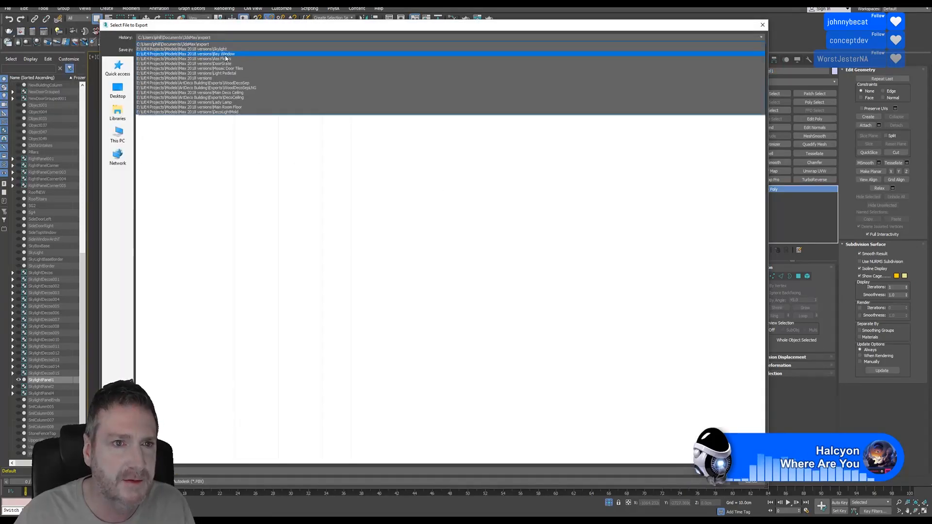
left_click(227, 50)
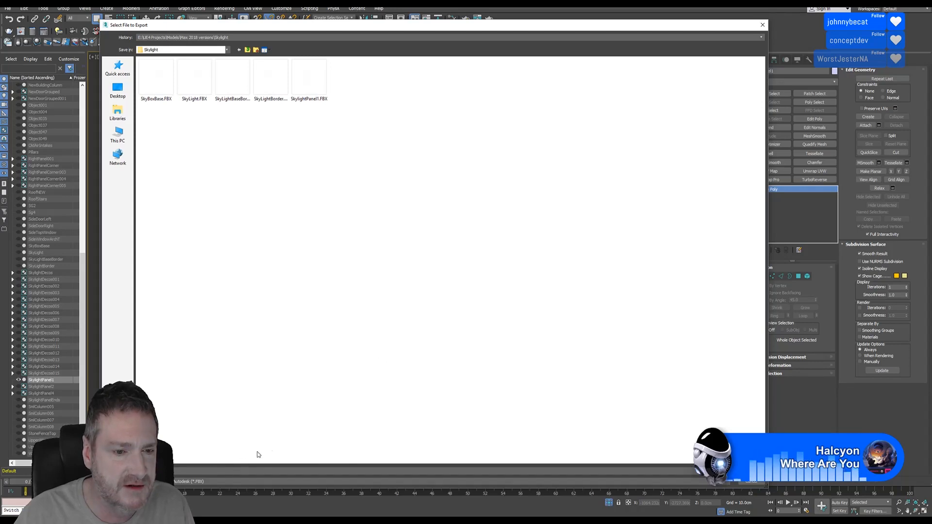
key("Return")
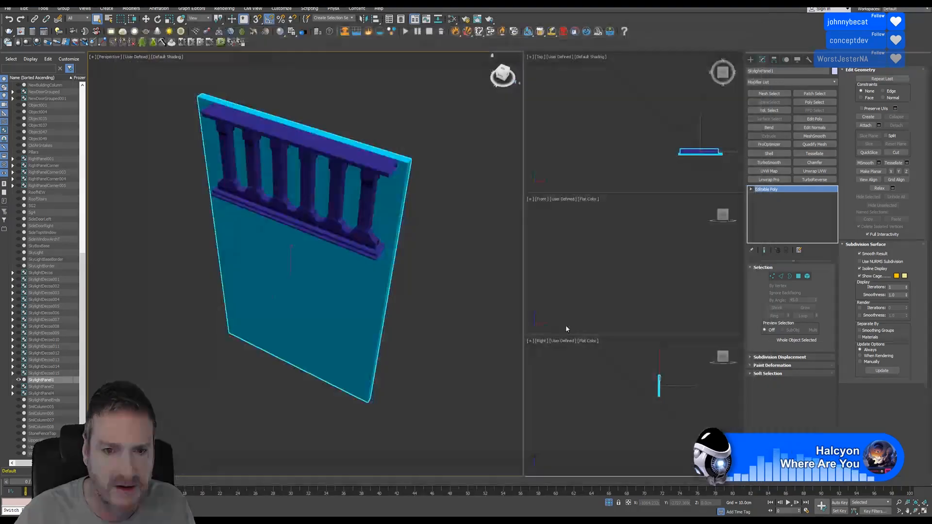
left_click(498, 290)
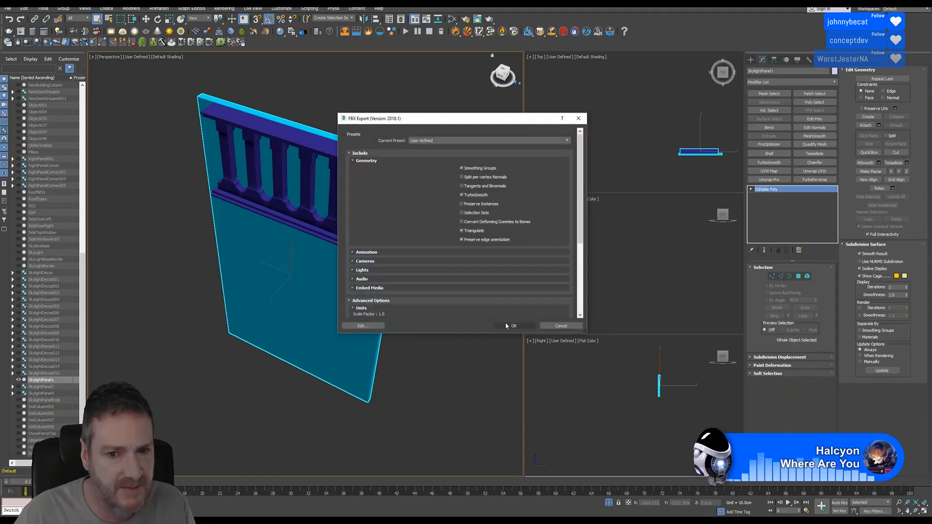
left_click(508, 325)
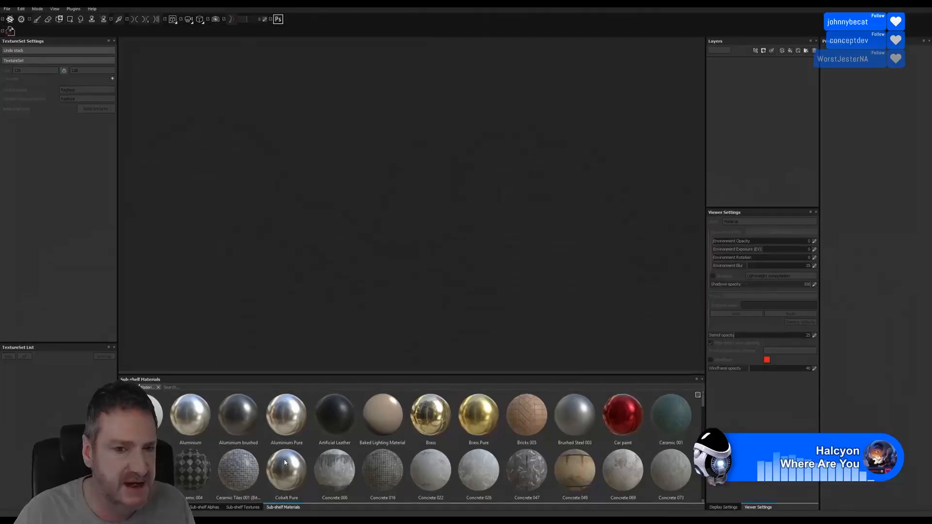
- Open the recent Substance Painter project SkylightPanel1.spp from the Skylight folder
left_click(8, 10)
mouse_move(20, 31)
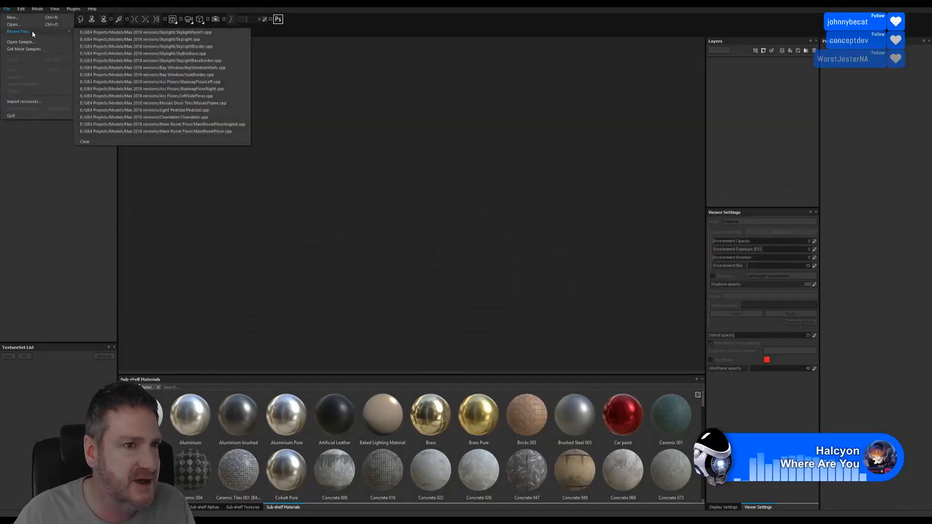
left_click(123, 32)
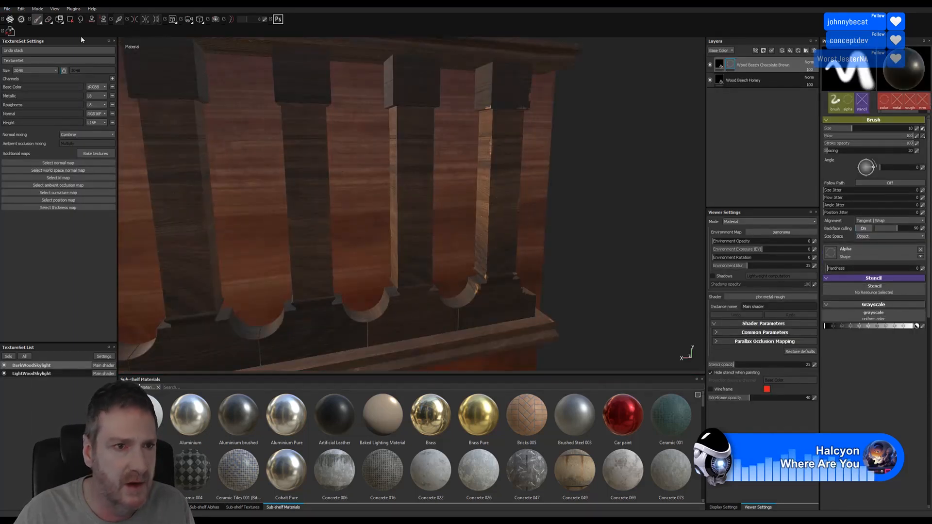
- Replace the project's mesh with SkylightPanel1.FBX from the Skylight folder in the project configuration, keeping the other options
left_click(37, 8)
mouse_move(22, 10)
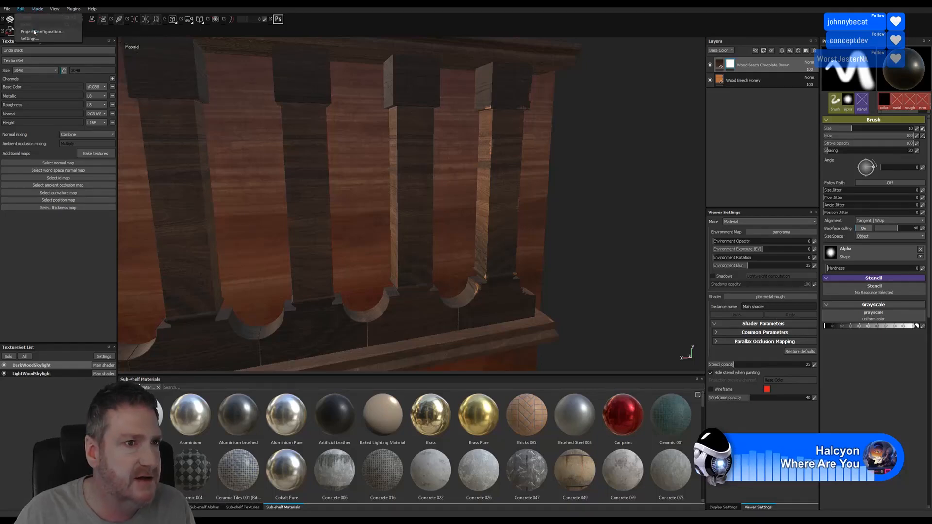
left_click(36, 33)
left_click(525, 235)
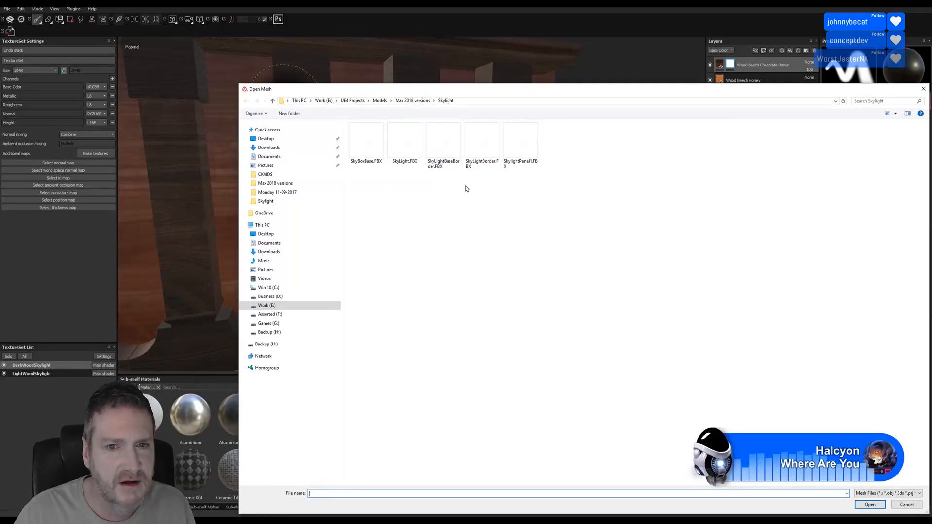
double_click(521, 145)
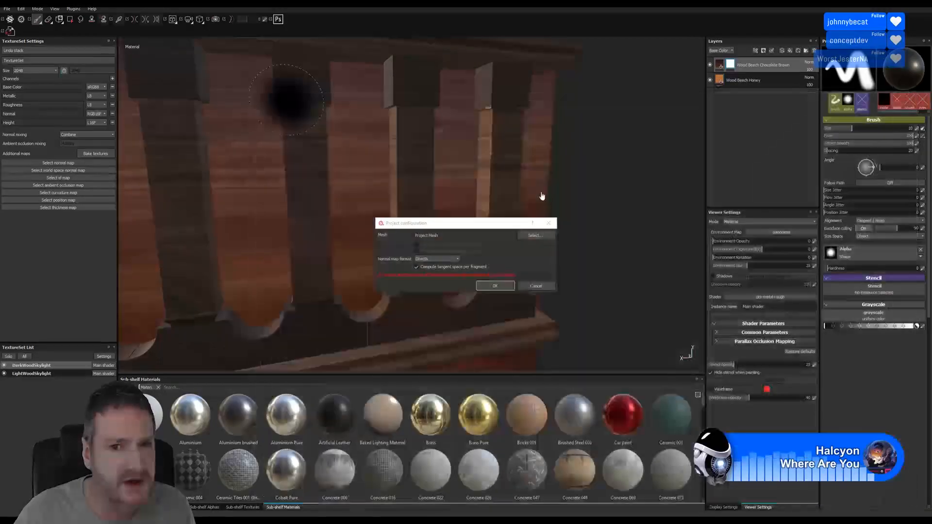
left_click(494, 286)
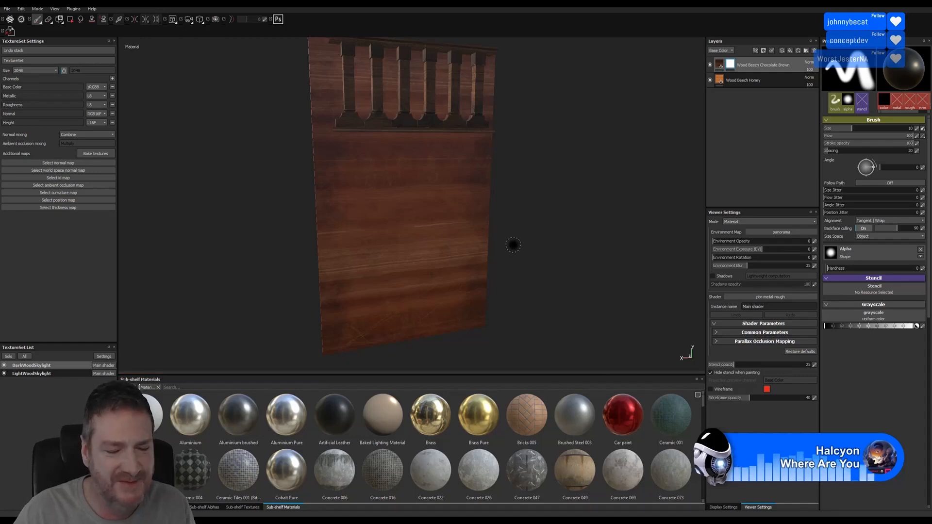
- Examine the wood texture and painted edge wear on the updated panel's balusters, caps and bases from several angles
left_click_drag(516, 170, 380, 155, "alt")
middle_click_drag(489, 148, 458, 234, "alt")
right_click_drag(395, 180, 680, 179, "alt")
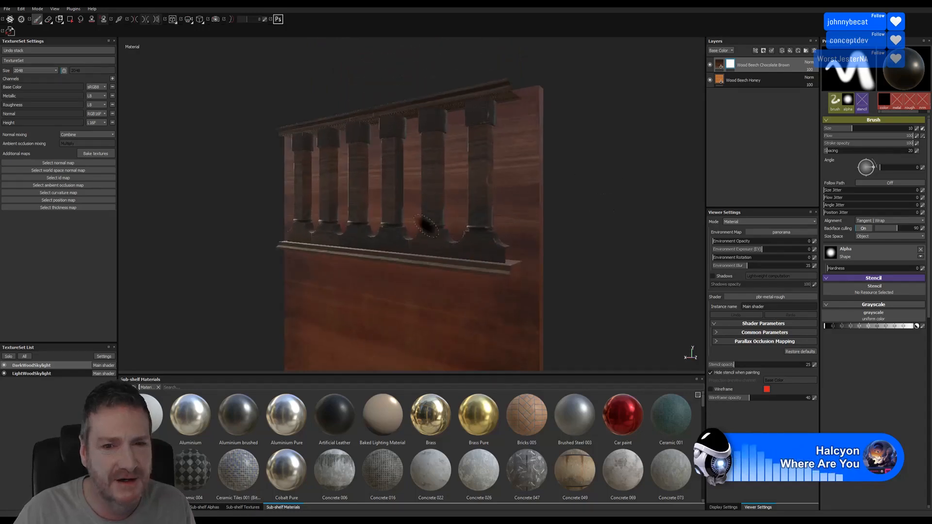
right_click_drag(426, 226, 604, 221, "alt")
right_click_drag(466, 216, 622, 216, "alt")
middle_click_drag(480, 223, 456, 263, "alt")
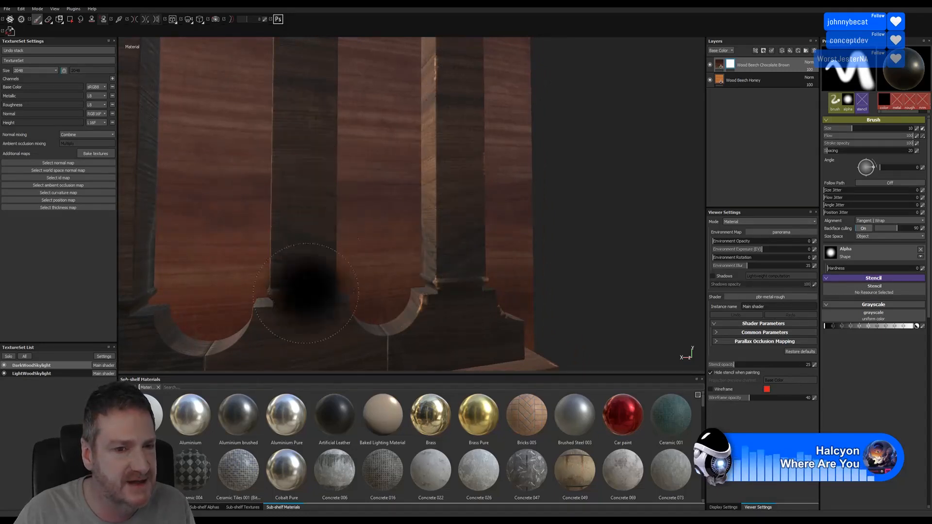
middle_click_drag(496, 213, 491, 324, "alt")
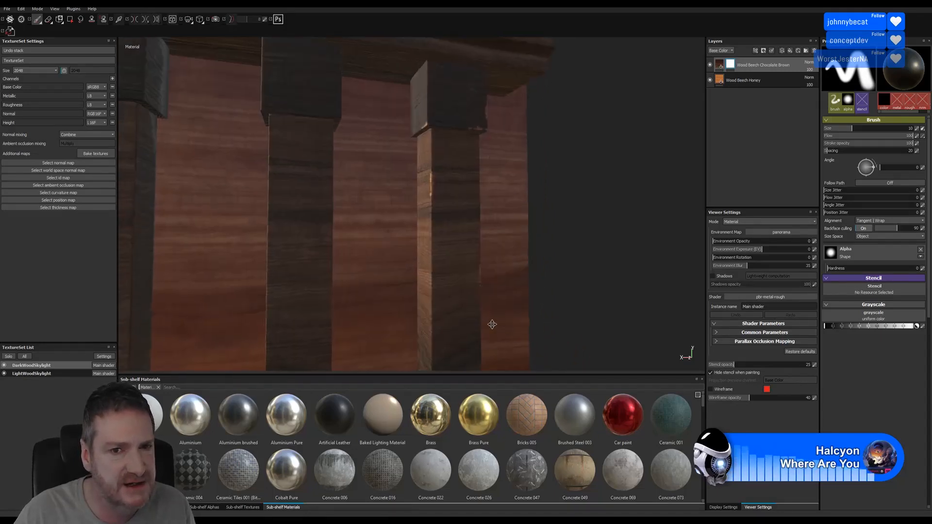
middle_click_drag(473, 224, 484, 193, "alt")
middle_click_drag(484, 240, 485, 187, "alt")
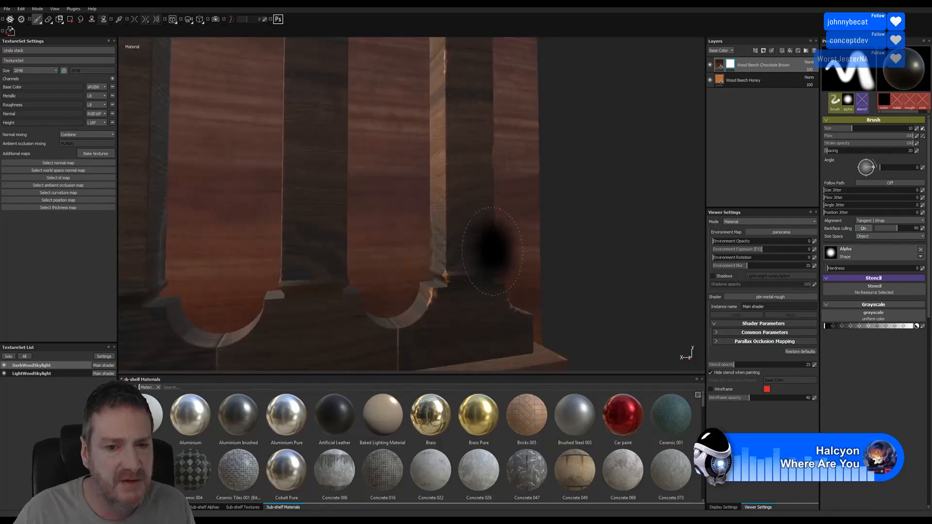
left_click_drag(493, 254, 373, 245, "alt")
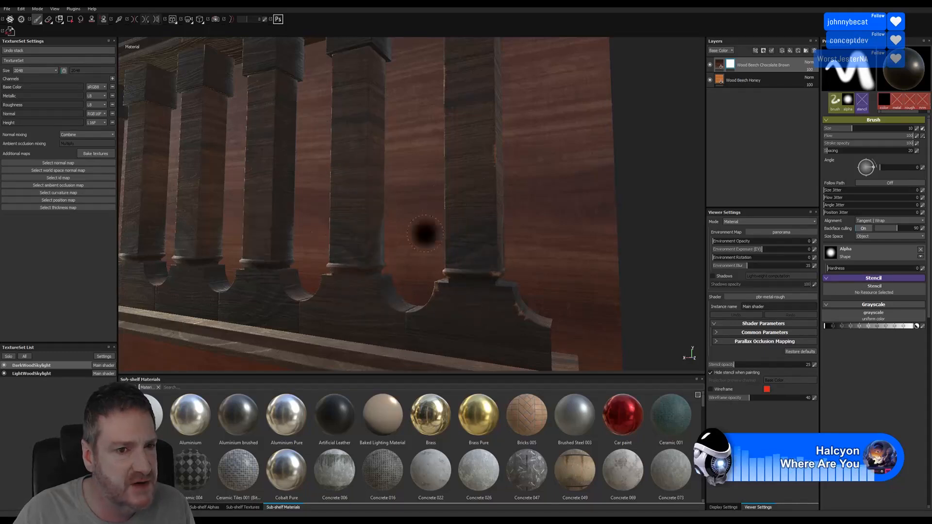
mouse_move(458, 162)
right_mouse_down("alt")
mouse_move(562, 166)
mouse_move(494, 177)
right_mouse_up("alt")
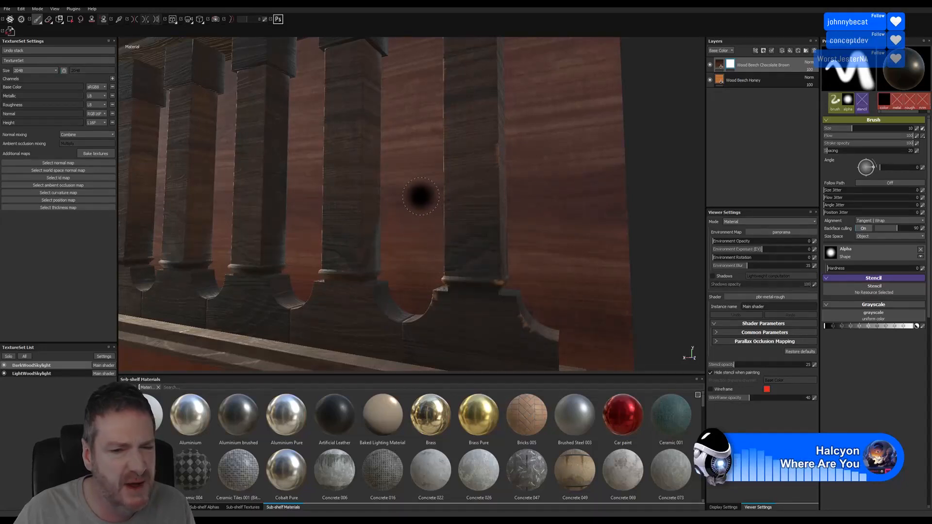
key("alt")
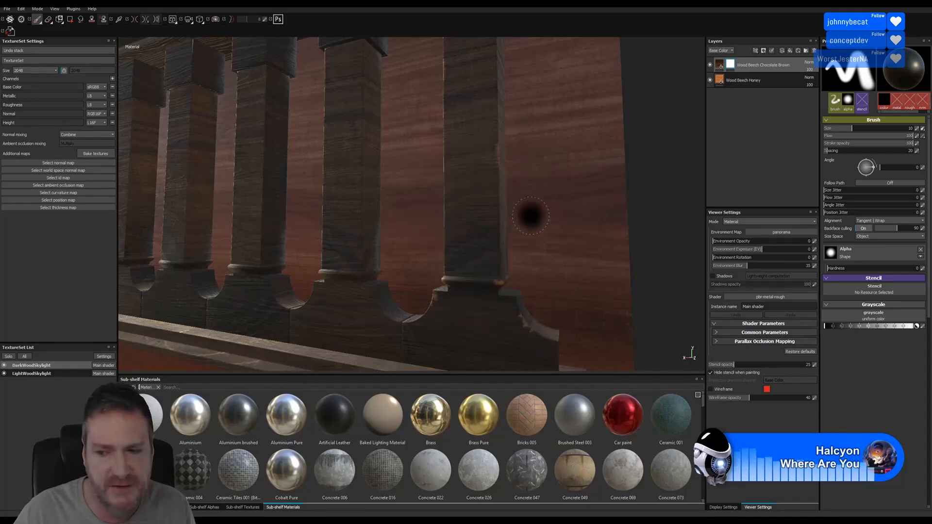
right_click_drag(656, 192, 629, 204, "alt")
left_click_drag(630, 204, 662, 202, "alt")
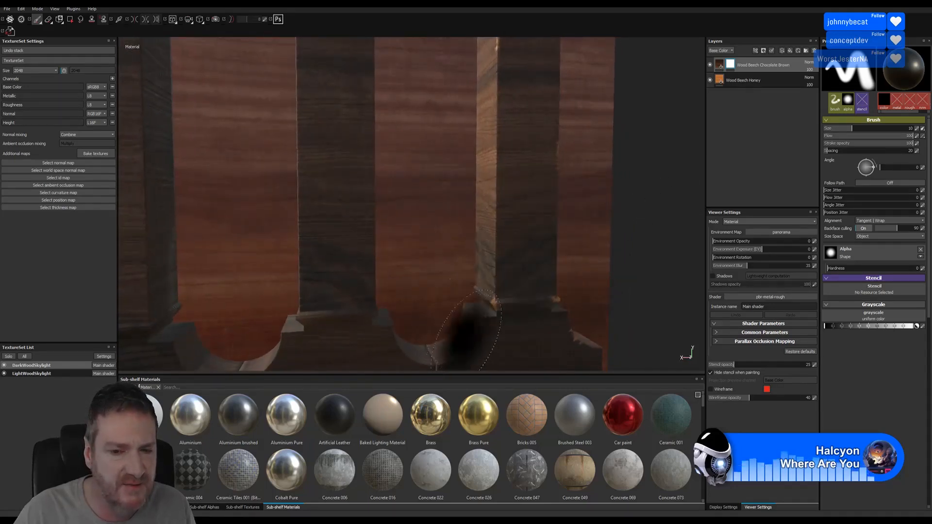
mouse_move(537, 204)
middle_mouse_down("alt")
mouse_move(568, 289)
mouse_move(562, 322)
mouse_move(553, 267)
mouse_move(581, 198)
mouse_move(558, 218)
mouse_move(547, 281)
middle_mouse_up("alt")
left_click(543, 240)
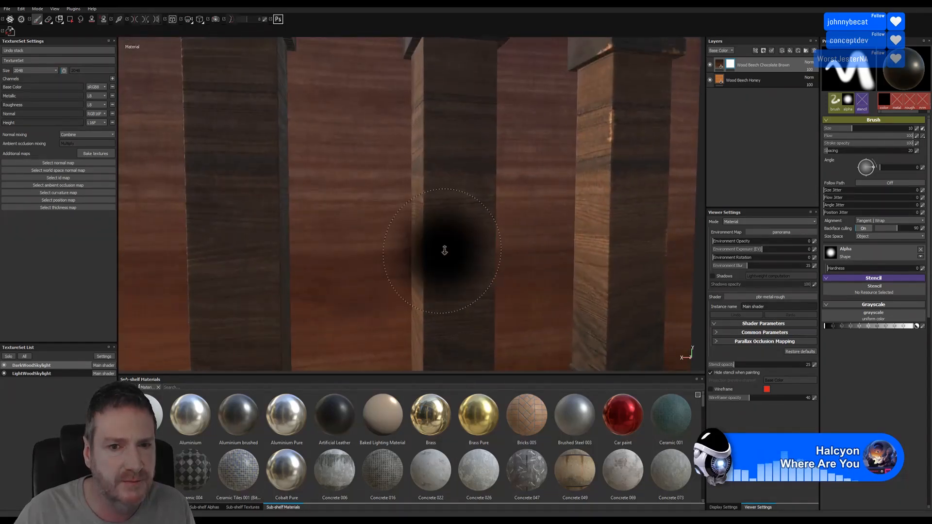
middle_click_drag(444, 249, 604, 249, "alt")
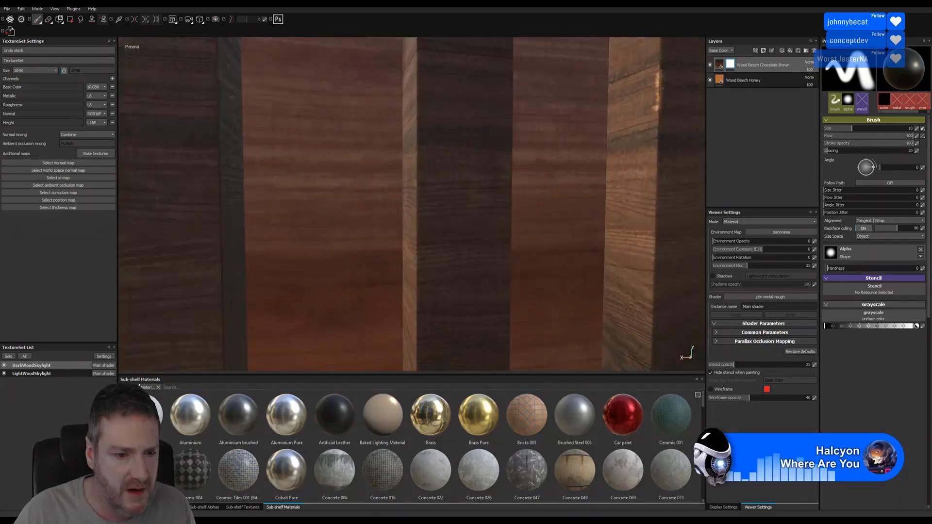
- Choose a dirt brush at size 2.2 and paint worn wood along the front corner of the second-to-last baluster's shaft
left_click(163, 507)
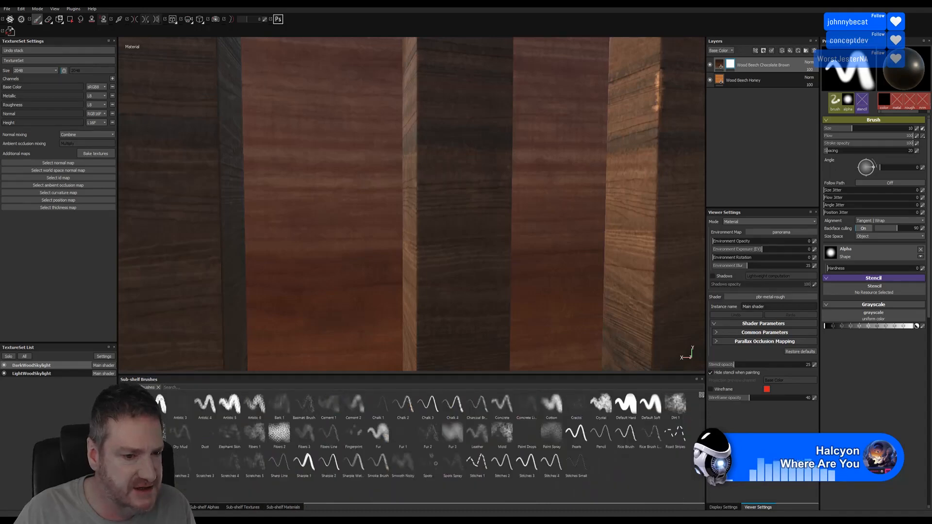
left_click(131, 434)
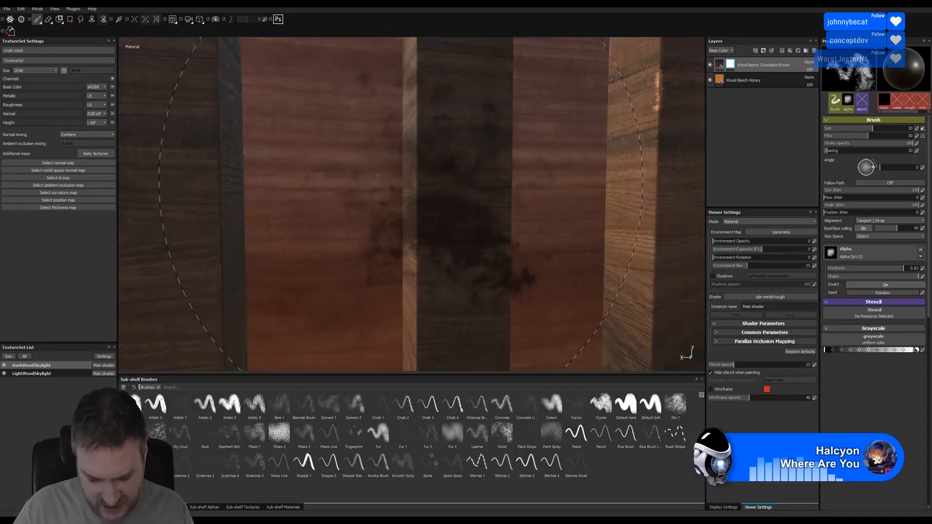
right_click_drag(401, 204, 423, 181, "ctrl")
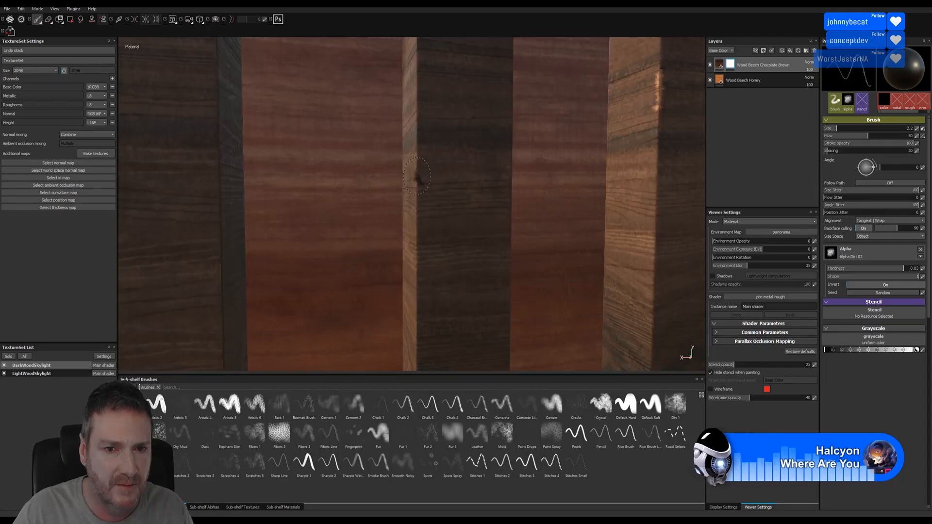
right_click_drag(406, 175, 456, 187, "alt")
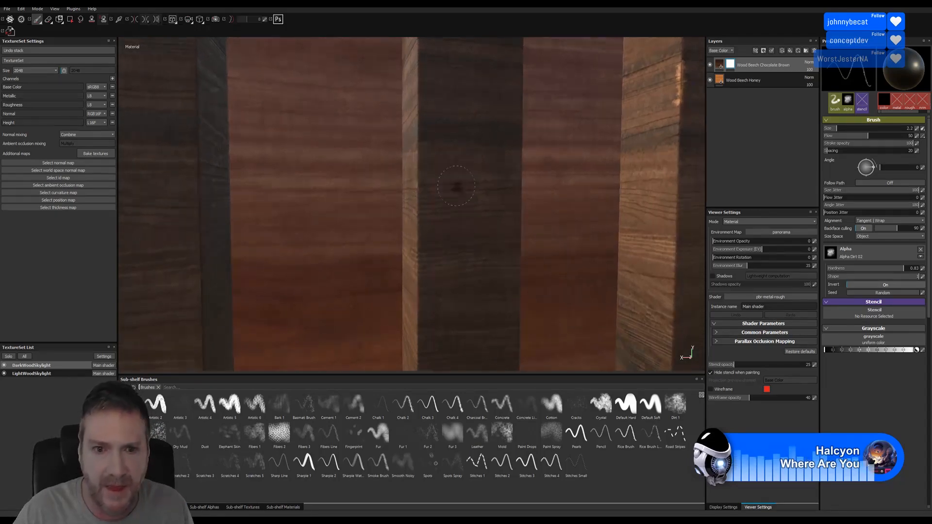
left_click_drag(453, 220, 482, 209, "alt")
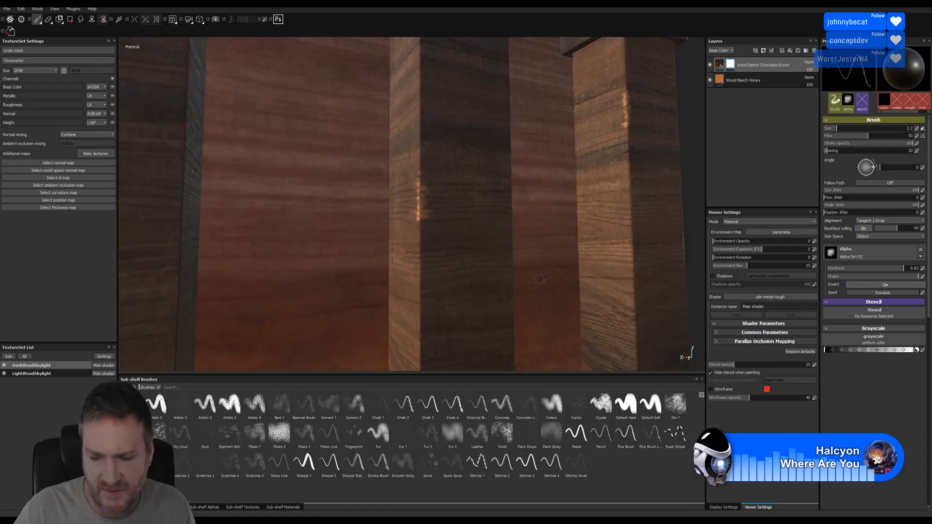
- Reduce the brush size to 1.18 and paint worn patches on that baluster's base moulding and the block corner beneath it
mouse_move(498, 243)
left_mouse_down("alt")
mouse_move(470, 222)
mouse_move(450, 230)
mouse_move(448, 149)
left_mouse_up("alt")
left_click_drag(441, 193, 416, 246, "alt")
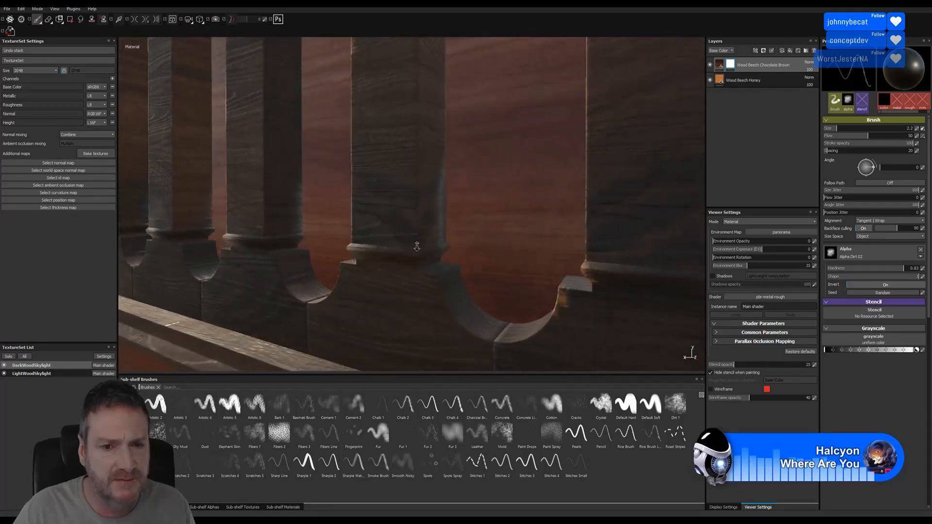
right_click_drag(416, 246, 874, 266, "alt")
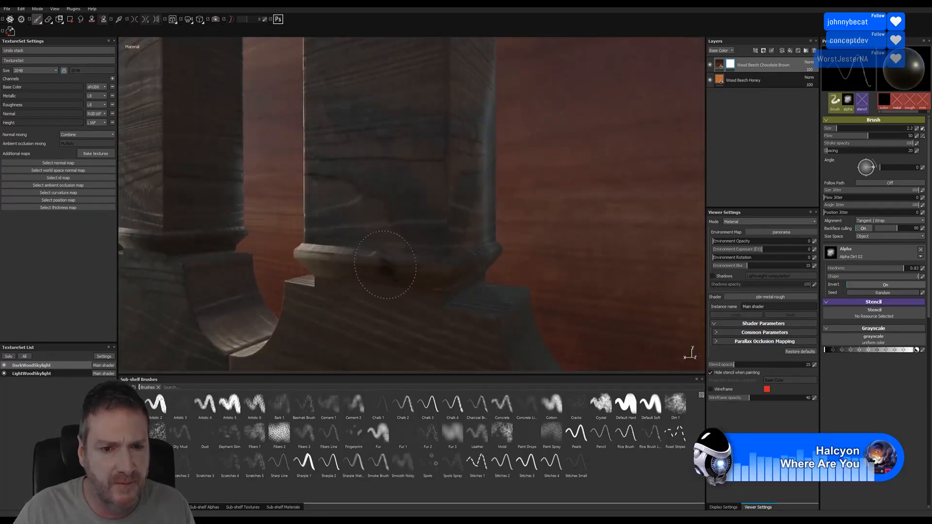
scroll(385, 264, "up", 2)
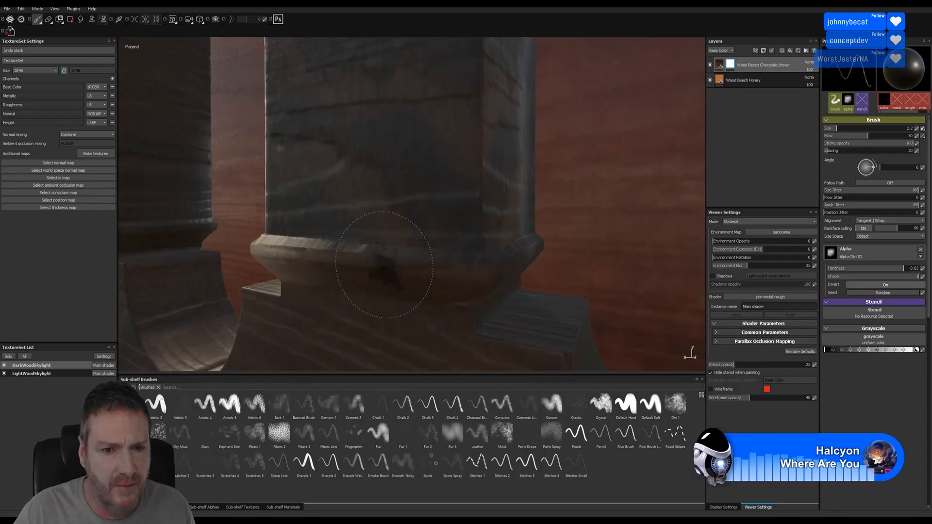
key("bracketleft")
mouse_move(379, 266)
left_mouse_down()
mouse_move(494, 267)
mouse_move(475, 270)
left_mouse_up()
mouse_move(533, 263)
left_mouse_down("alt")
mouse_move(373, 207)
mouse_move(402, 152)
mouse_move(404, 316)
mouse_move(381, 294)
mouse_move(371, 313)
left_mouse_up("alt")
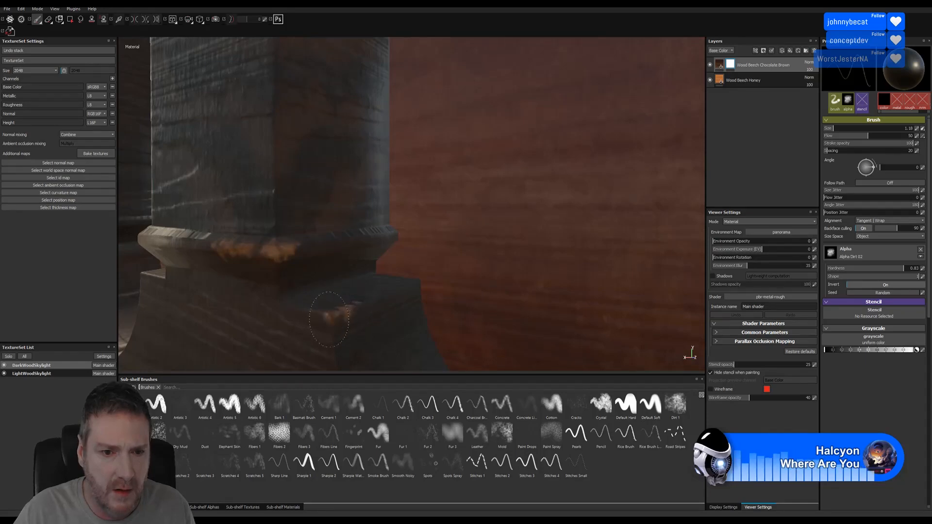
left_click(339, 315)
- Review the painted wear on the baluster bases and curved cutouts from different angles and distances
right_click_drag(414, 309, 158, 320, "alt")
middle_click_drag(388, 301, 388, 209, "alt")
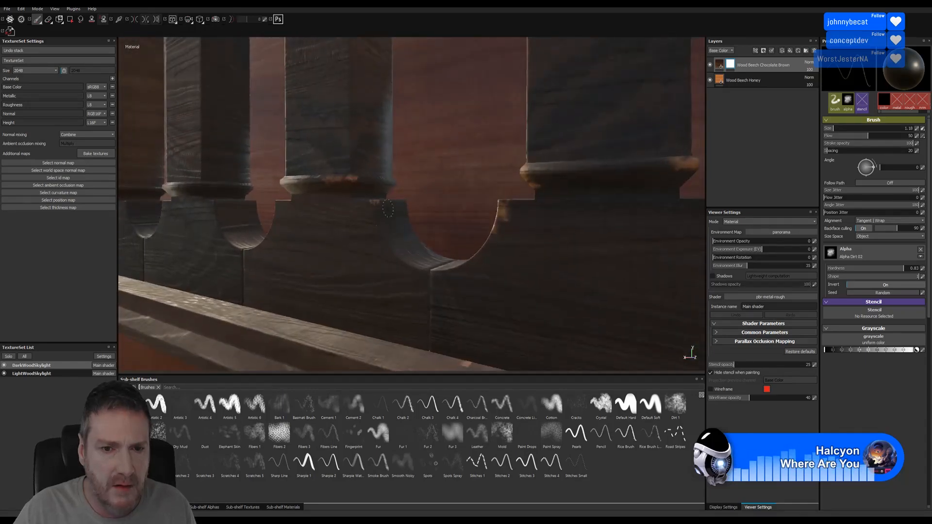
left_click_drag(394, 211, 482, 200, "alt")
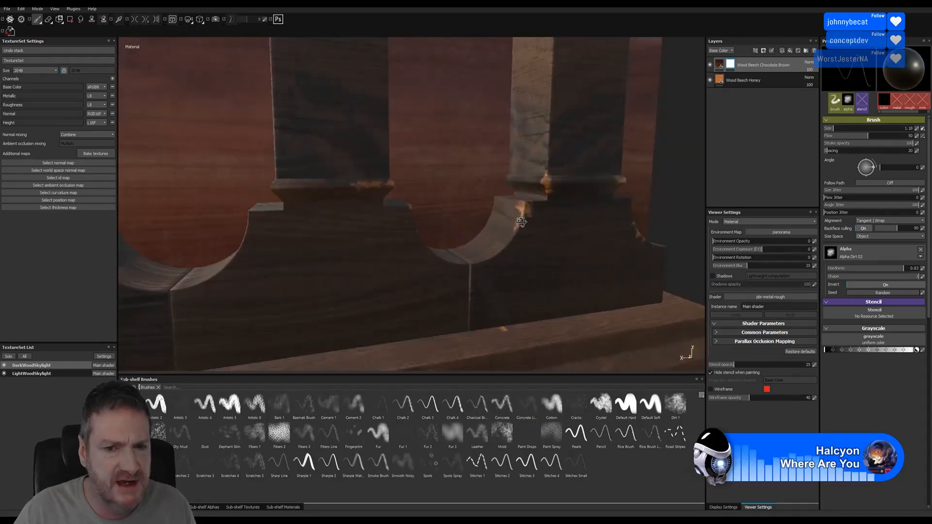
middle_click_drag(482, 200, 487, 235, "alt")
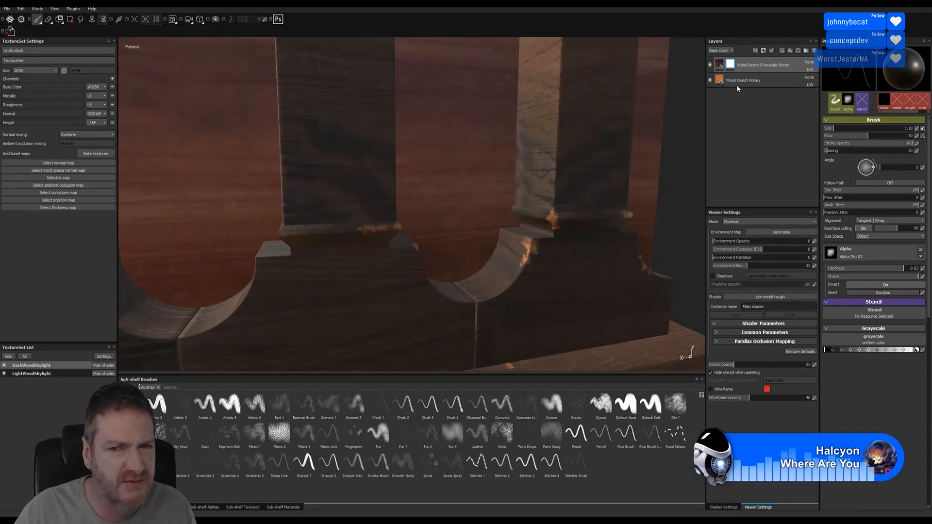
left_click_drag(456, 228, 473, 245, "alt")
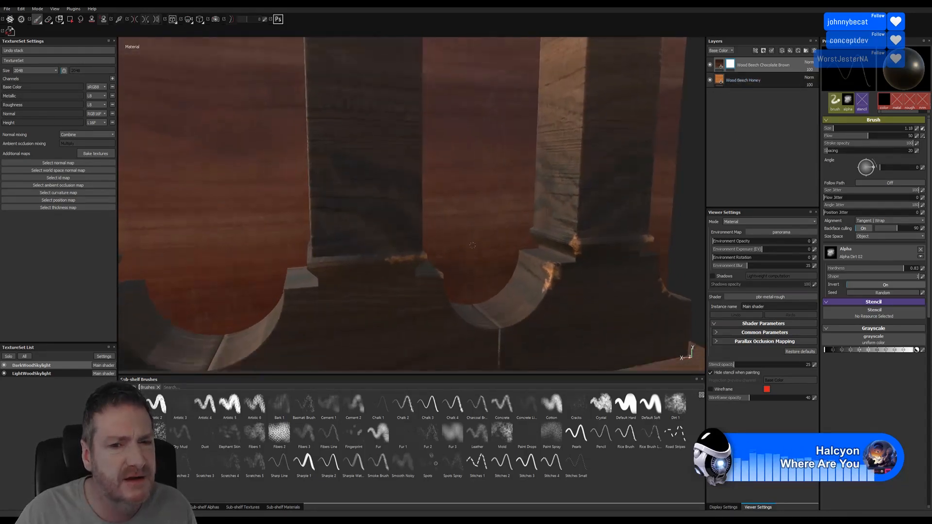
right_click_drag(456, 249, 375, 238, "alt")
middle_click_drag(375, 238, 413, 234, "alt")
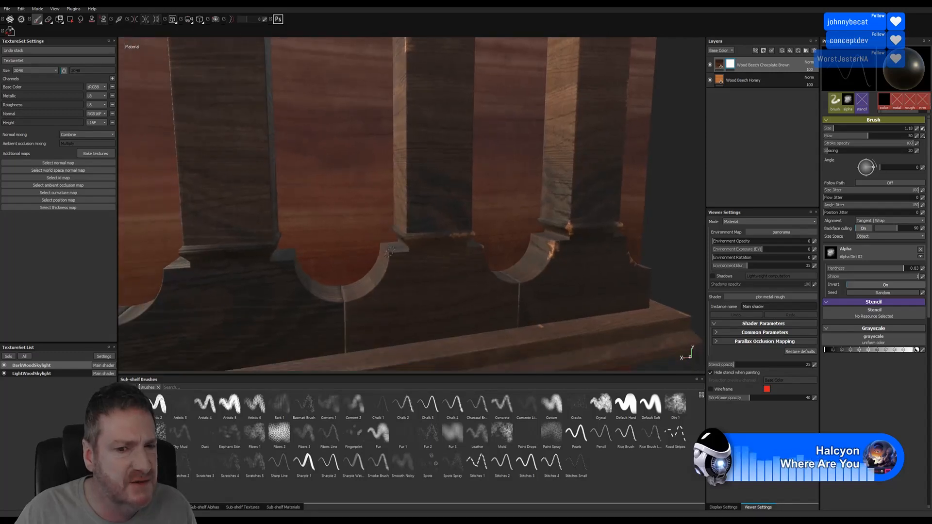
- Paint worn edges along the vertical corners and lower edge of the second-to-last baluster's square cap
left_click_drag(412, 234, 337, 211, "alt")
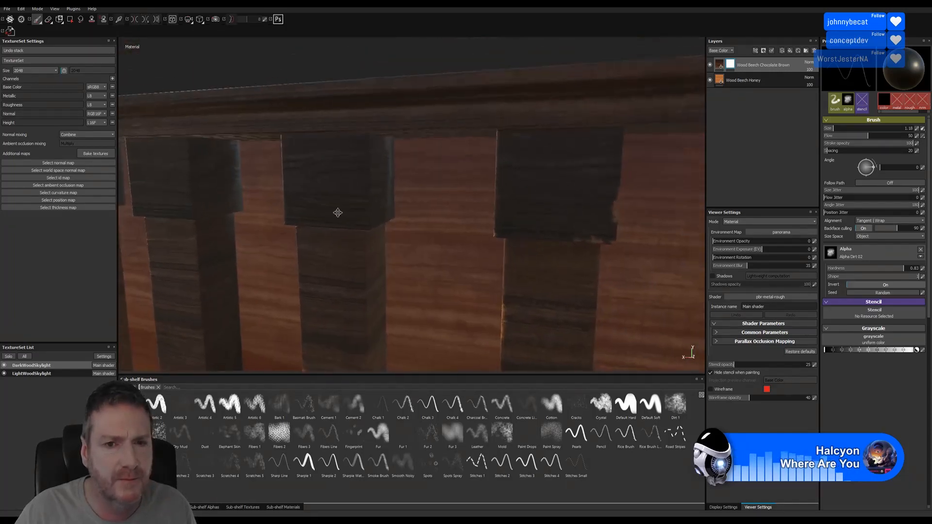
right_click_drag(337, 211, 487, 196, "alt")
left_click_drag(488, 196, 579, 196, "alt")
right_click_drag(379, 173, 456, 171, "alt")
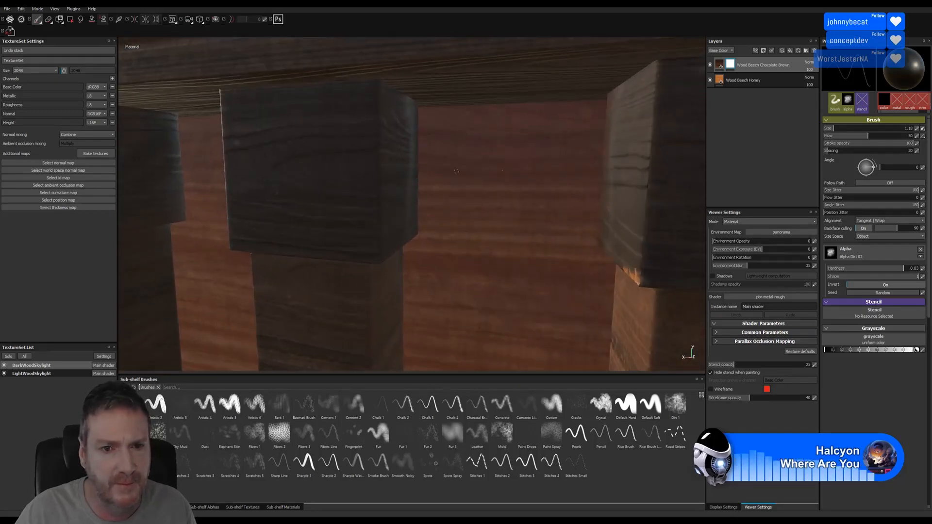
mouse_move(389, 170)
left_mouse_down("alt")
mouse_move(356, 161)
mouse_move(376, 138)
mouse_move(375, 110)
left_mouse_up("alt")
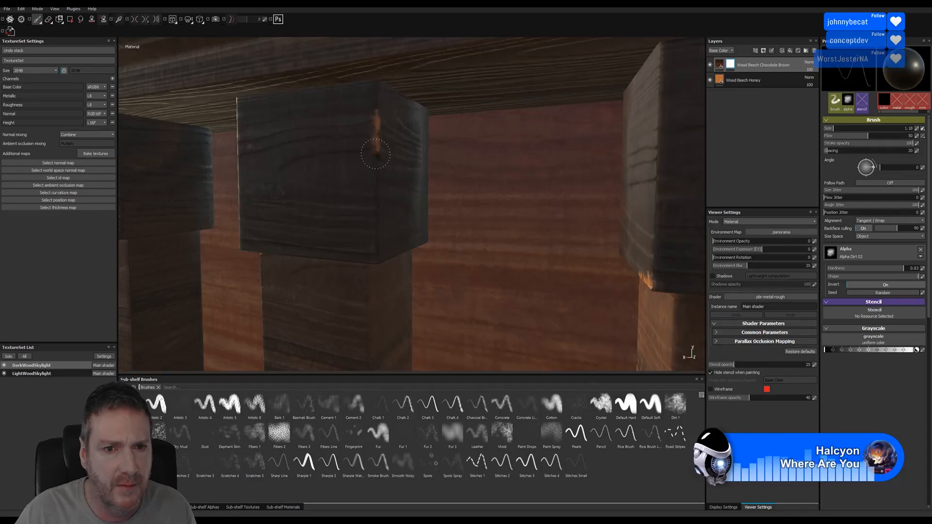
mouse_move(390, 247)
left_mouse_down("alt")
mouse_move(414, 173)
mouse_move(377, 203)
mouse_move(380, 217)
mouse_move(350, 226)
mouse_move(376, 243)
mouse_move(441, 250)
left_mouse_up("alt")
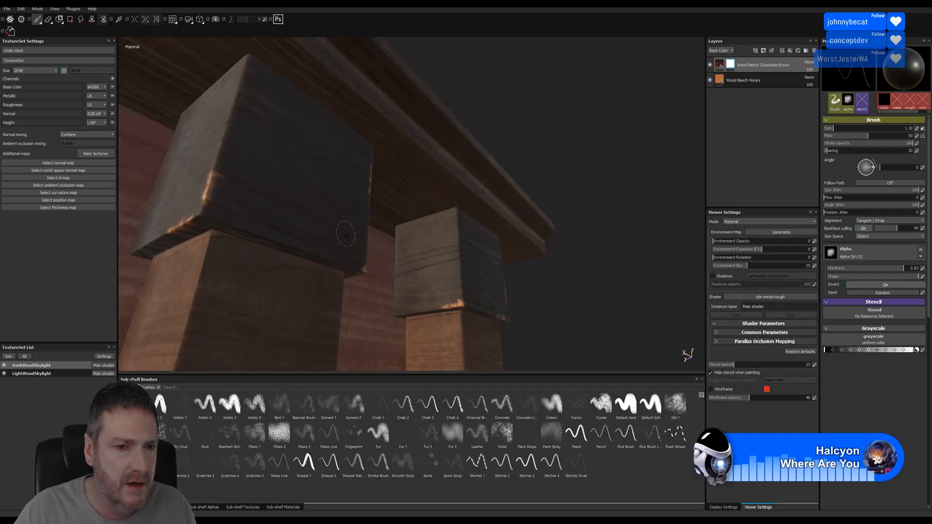
left_click_drag(346, 234, 490, 167, "alt")
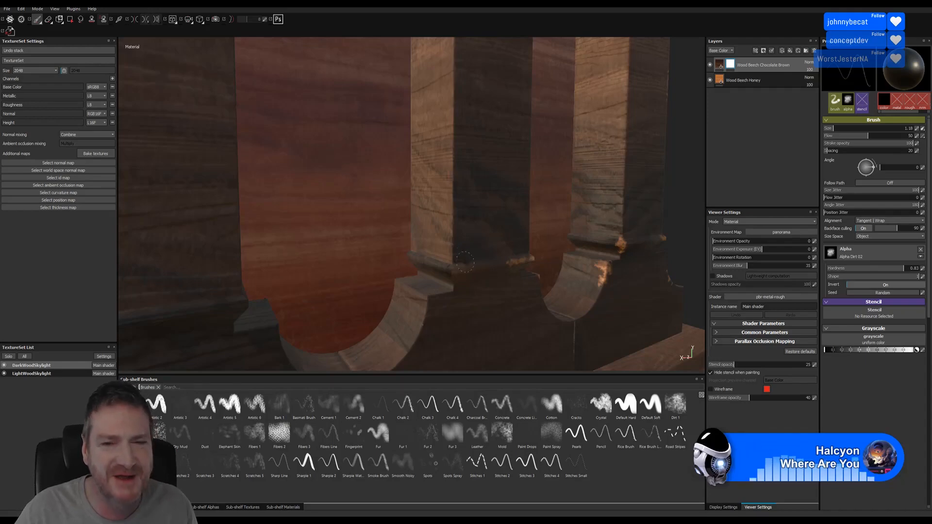
- Paint a worn patch on the unpainted front corner beneath the second-to-last baluster's base moulding
left_click_drag(462, 258, 499, 281, "alt")
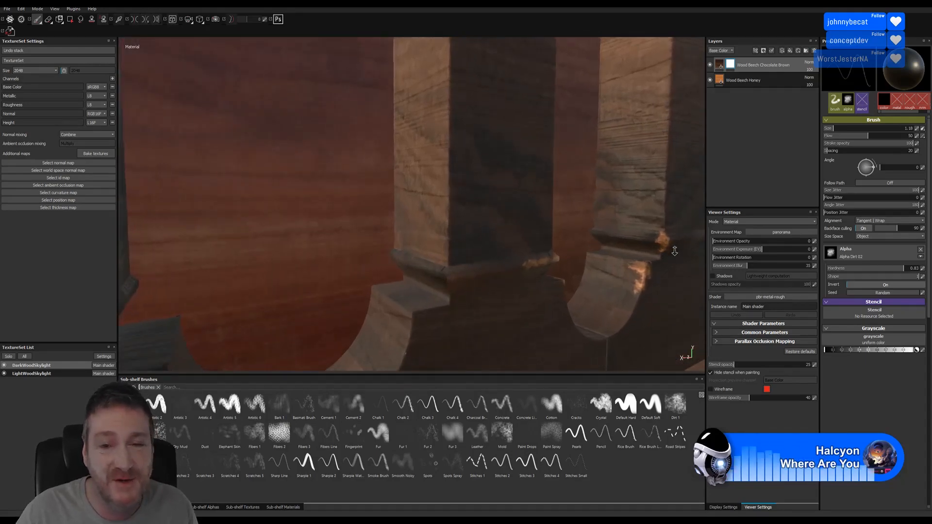
middle_click_drag(446, 268, 446, 250, "alt")
right_click_drag(446, 269, 593, 269, "alt")
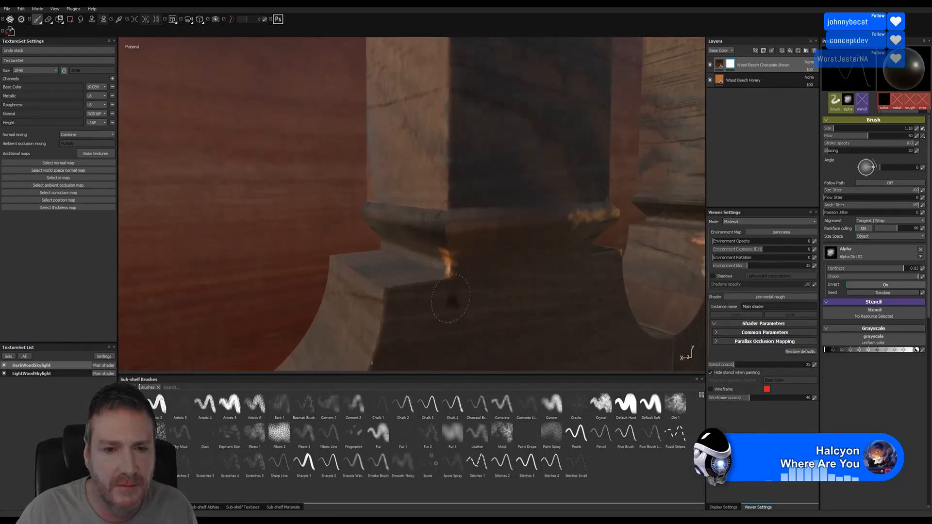
mouse_move(451, 298)
right_mouse_down("alt")
mouse_move(375, 298)
mouse_move(303, 278)
right_mouse_up("alt")
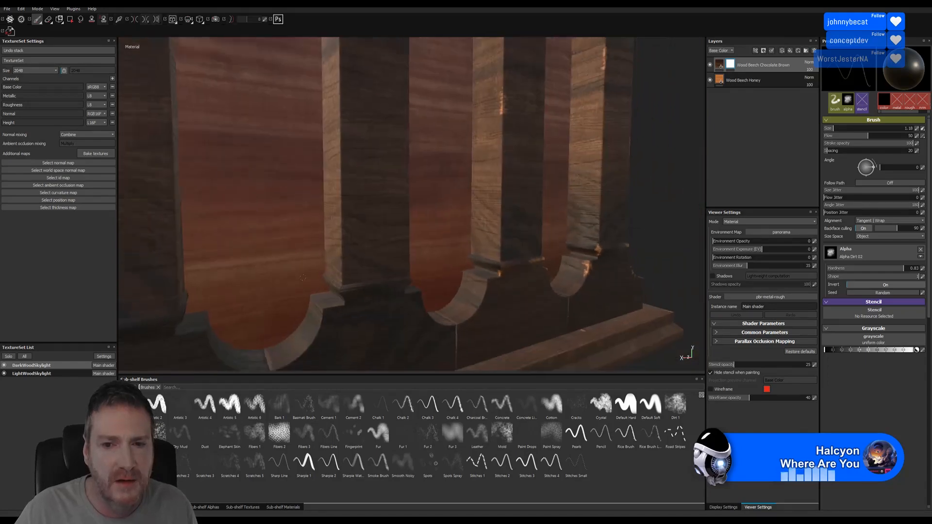
- Paint worn wood along the upper part of the curved cutout edge on the third-from-end baluster's base block
left_click_drag(303, 277, 448, 304, "alt")
right_click_drag(452, 270, 401, 225, "alt")
middle_click_drag(402, 225, 382, 215, "alt")
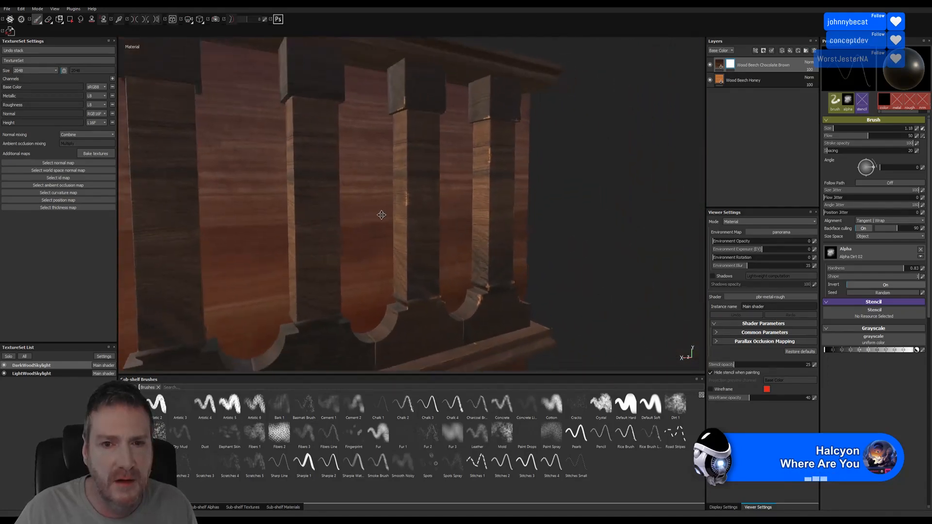
left_click_drag(382, 215, 372, 196, "alt")
middle_click_drag(344, 259, 406, 192, "alt")
mouse_move(406, 192)
right_mouse_down("alt")
mouse_move(550, 230)
mouse_move(400, 296)
mouse_move(451, 289)
right_mouse_up("alt")
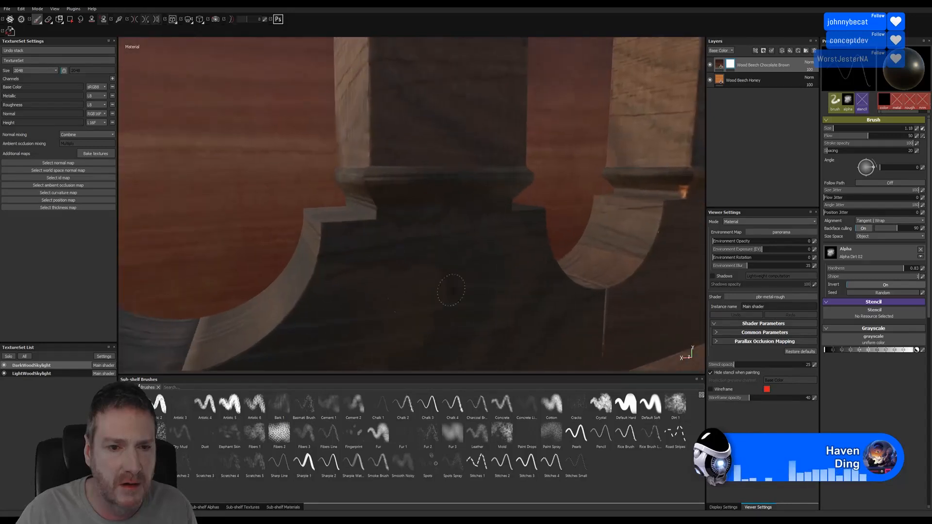
middle_click_drag(451, 290, 498, 226, "alt")
mouse_move(463, 177)
left_mouse_down()
mouse_move(445, 225)
mouse_move(453, 203)
left_mouse_up()
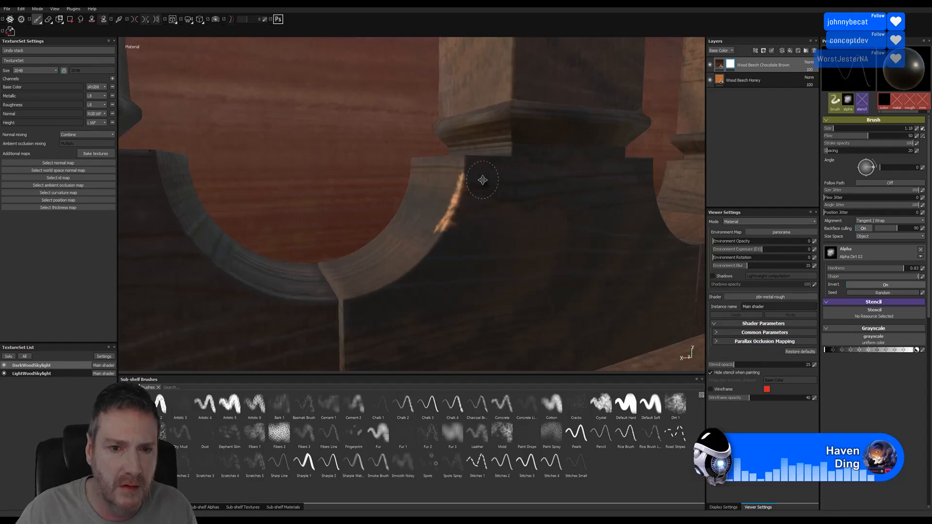
- Paint a short worn strip along the front edge of the third-from-end baluster's base moulding
middle_click_drag(483, 180, 407, 267, "alt")
right_click_drag(469, 228, 665, 225, "alt")
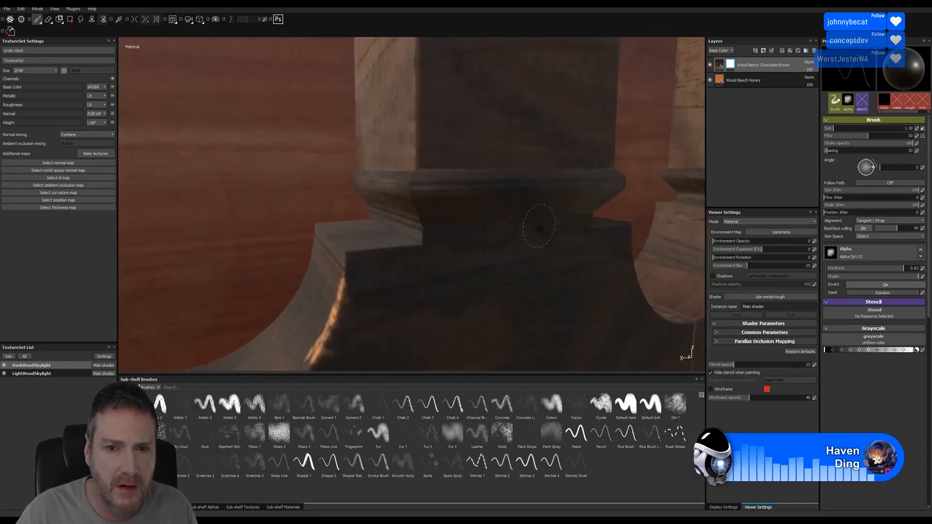
left_click_drag(535, 202, 520, 233, "alt")
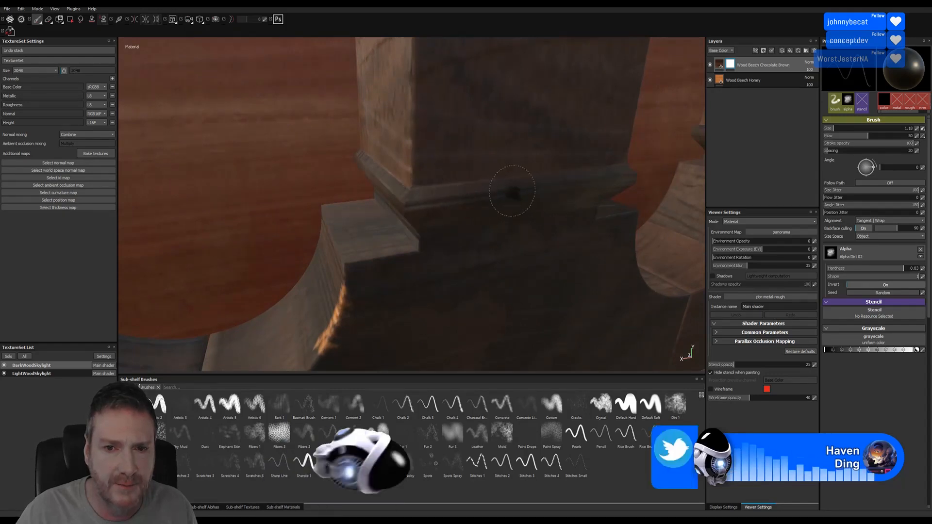
left_click_drag(528, 189, 571, 183)
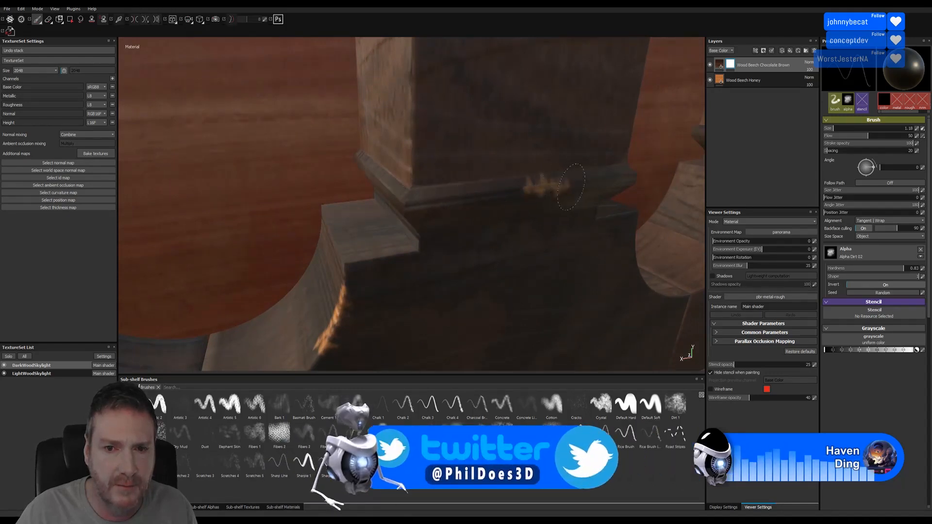
- Paint worn wood on the opposite front corner of that base block and down the start of its curved edge
middle_click_drag(574, 234, 437, 239, "alt")
right_click_drag(437, 239, 369, 242, "alt")
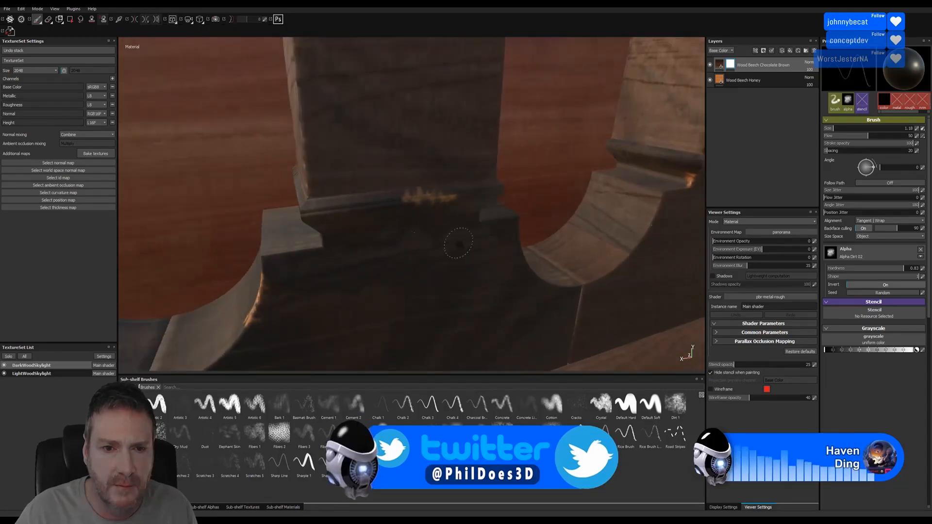
left_click_drag(340, 245, 553, 250, "alt")
right_click_drag(553, 250, 579, 264, "alt")
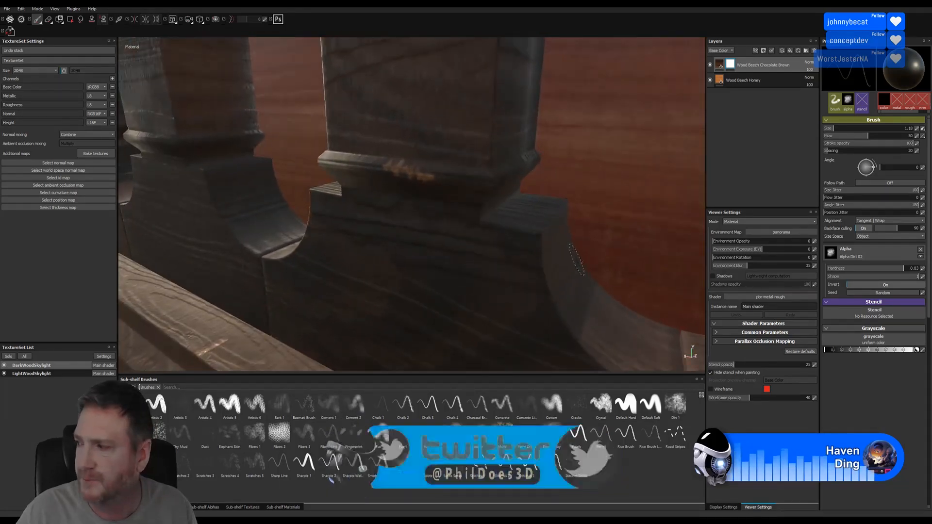
middle_click_drag(579, 263, 463, 214, "alt")
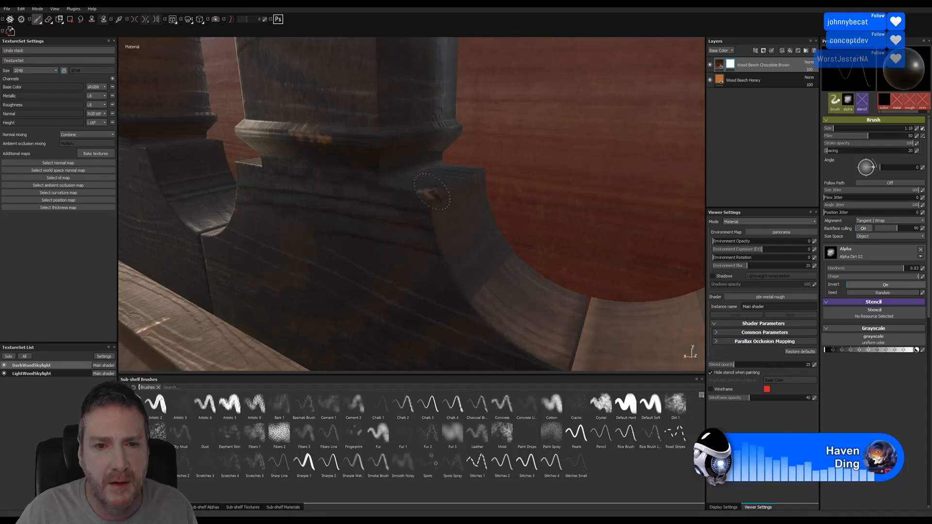
left_click_drag(429, 207, 435, 227)
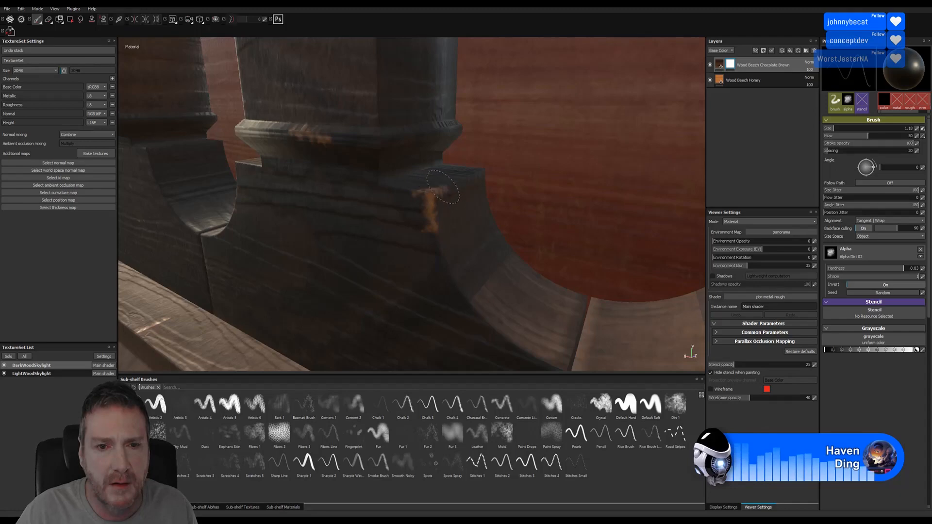
- Paint worn patches at two heights along the front corner of the third-from-end baluster's shaft, above the newly worn block corner
right_click_drag(443, 187, 312, 248, "alt")
mouse_move(395, 222)
middle_mouse_down("alt")
mouse_move(402, 277)
mouse_move(378, 334)
middle_mouse_up("alt")
middle_click_drag(383, 175, 381, 241, "alt")
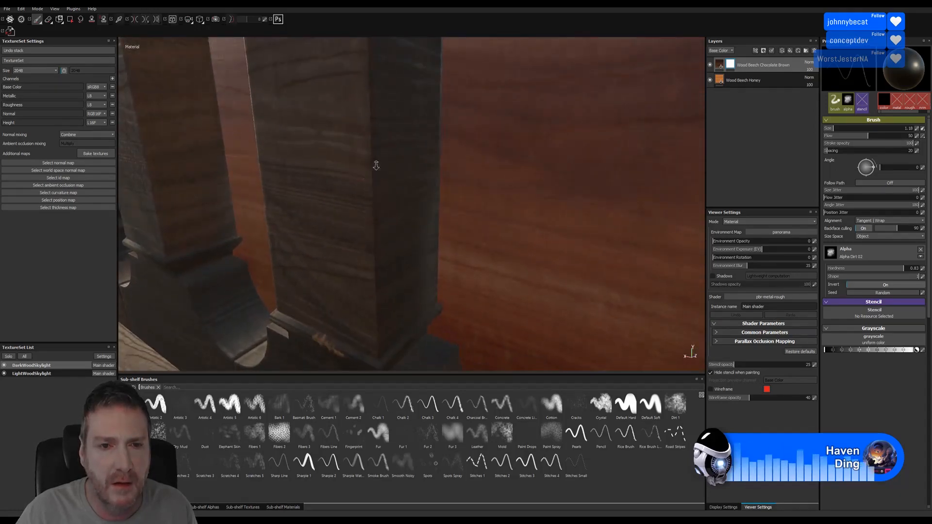
right_click_drag(376, 166, 545, 173, "alt")
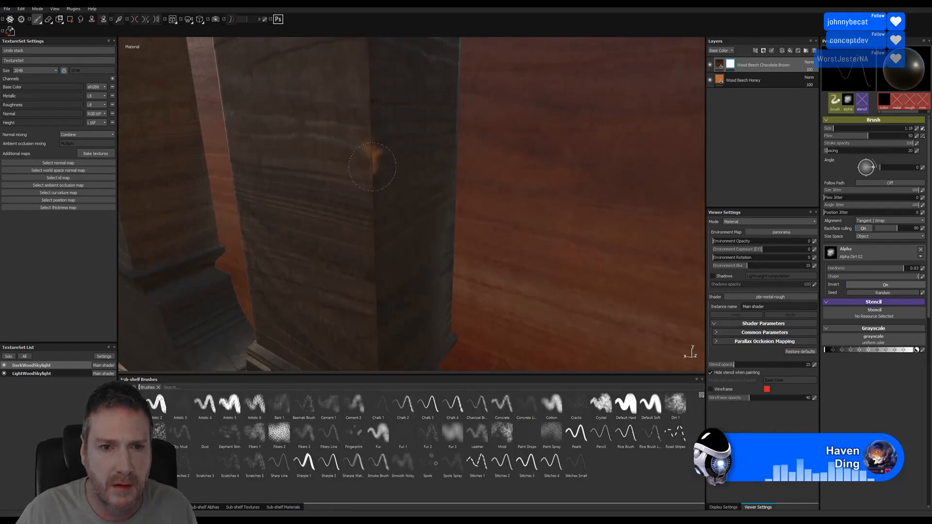
left_click(373, 167)
middle_click_drag(381, 165, 371, 318, "alt")
mouse_move(388, 199)
middle_mouse_down("alt")
mouse_move(385, 327)
mouse_move(392, 291)
middle_mouse_up("alt")
left_click_drag(361, 182, 358, 109)
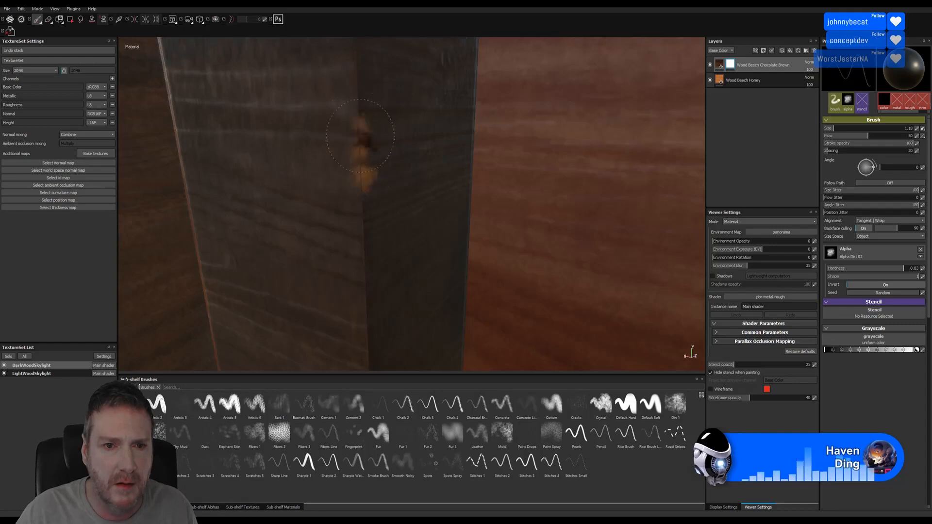
- Paint a worn patch around the lower front corner of the third-from-end baluster's square cap
right_click_drag(408, 194, 369, 172, "alt")
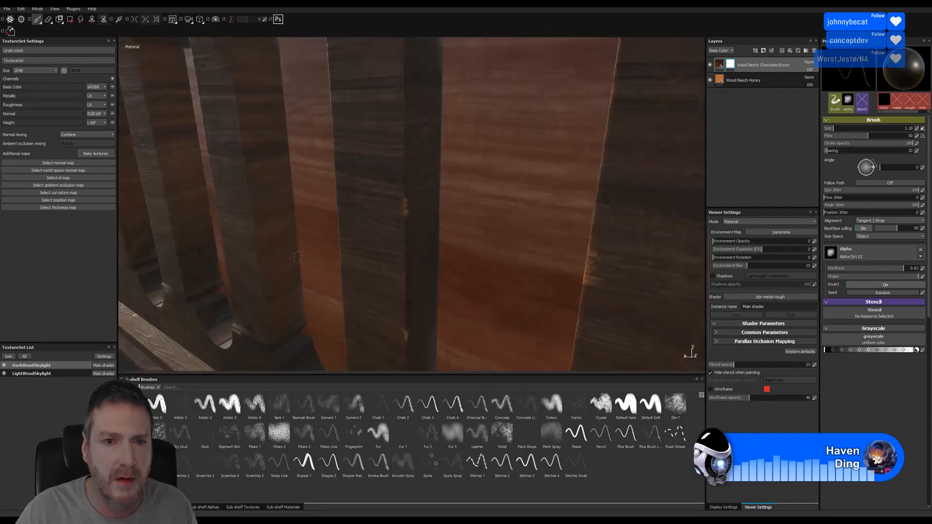
middle_click_drag(369, 172, 374, 321, "alt")
left_click_drag(389, 214, 388, 94, "alt")
mouse_move(389, 95)
right_mouse_down("alt")
mouse_move(413, 141)
mouse_move(709, 137)
right_mouse_up("alt")
left_click_drag(441, 100, 408, 117)
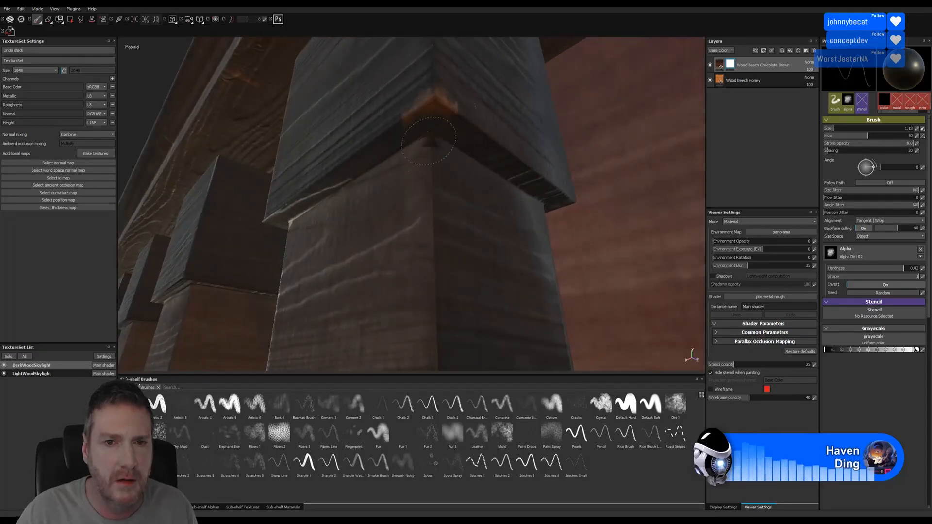
- Paint worn wood along the other vertical front corner of the same square cap
right_click_drag(402, 213, 350, 225, "alt")
left_click_drag(349, 224, 516, 230, "alt")
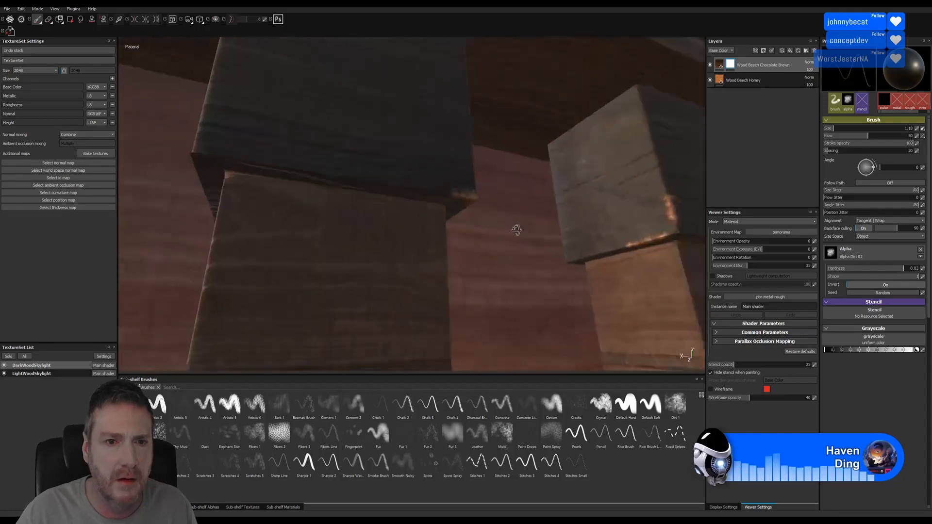
right_click_drag(516, 230, 316, 216, "alt")
middle_click_drag(316, 216, 407, 270, "alt")
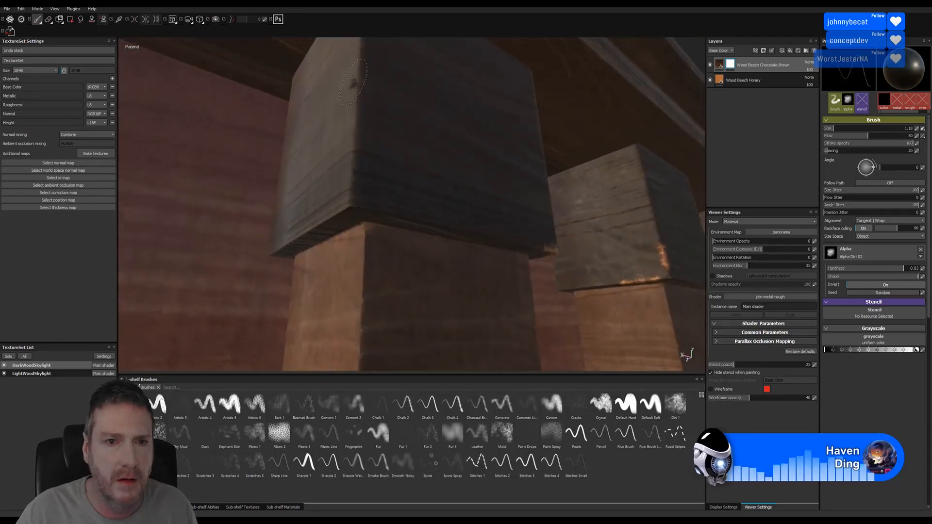
left_click_drag(358, 83, 353, 129)
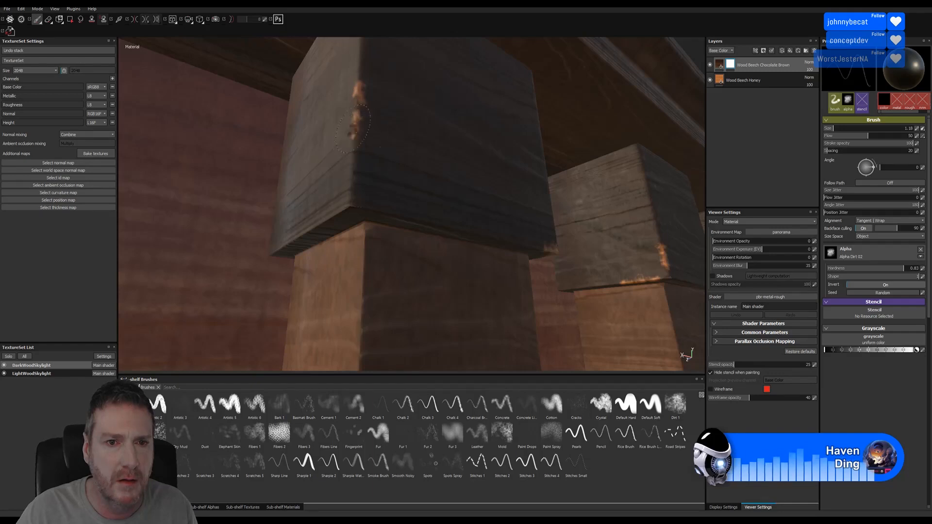
- Paint worn strips along the other front corner of the third-from-end baluster's shaft, just below the cap and farther down
middle_click_drag(417, 201, 424, 126, "alt")
scroll(445, 210, "down", 3)
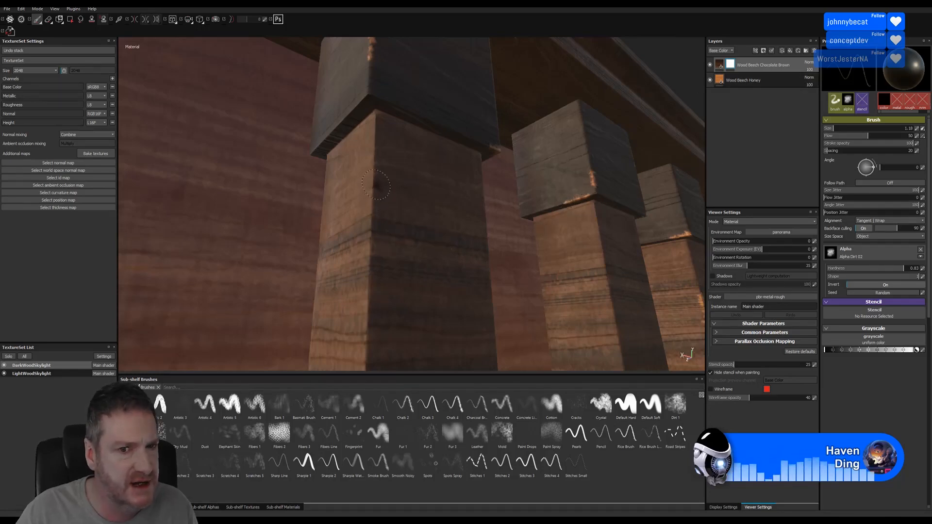
scroll(372, 179, "up", 3)
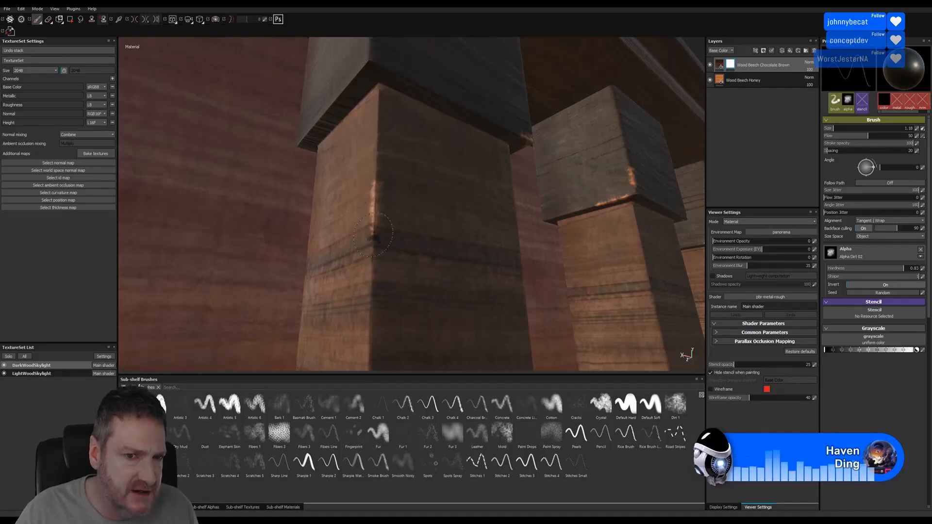
left_click_drag(416, 198, 479, 201, "alt")
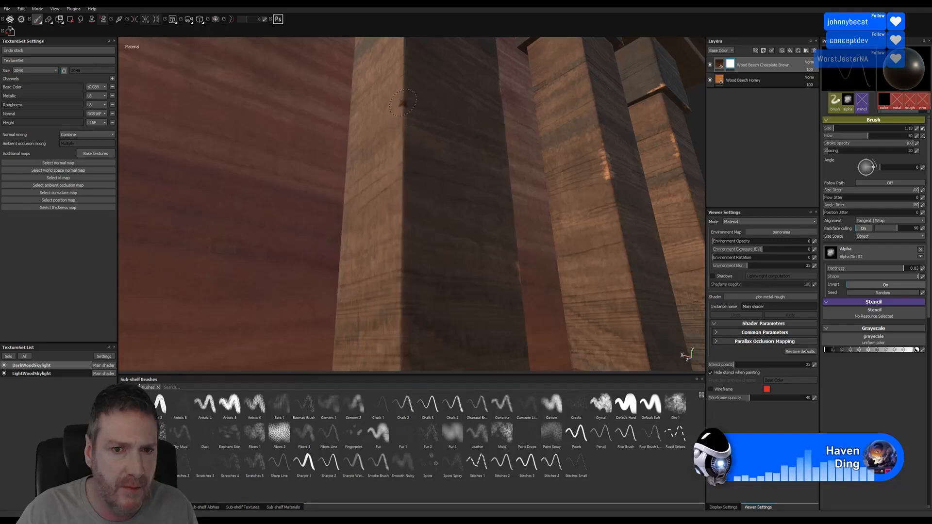
left_click_drag(402, 102, 398, 141)
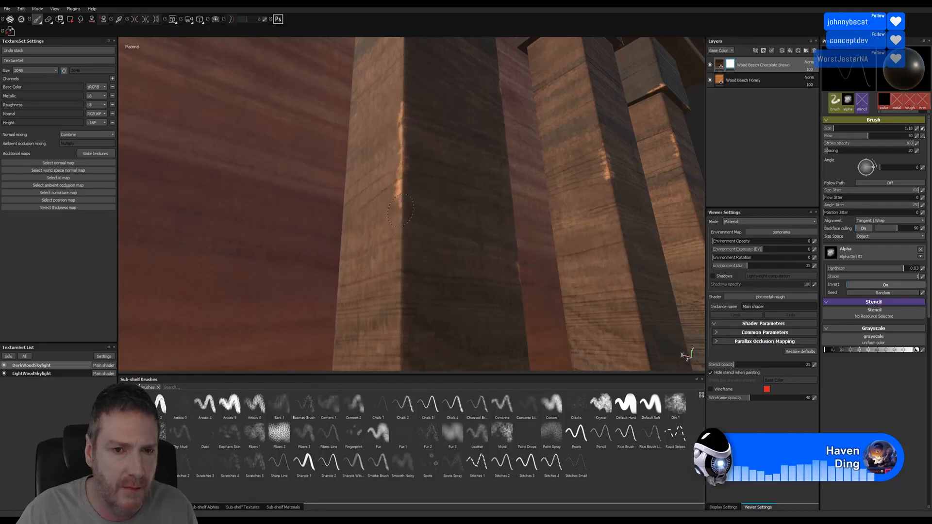
- Paint worn patches on the fourth-from-end baluster's base: the block's top edge and corner, and the moulding and shaft corner above
left_click_drag(491, 231, 403, 204, "alt")
mouse_move(479, 228)
left_mouse_down("alt")
mouse_move(378, 223)
mouse_move(561, 289)
mouse_move(474, 250)
mouse_move(563, 279)
mouse_move(466, 287)
mouse_move(508, 289)
mouse_move(499, 299)
mouse_move(479, 279)
mouse_move(387, 256)
mouse_move(552, 265)
mouse_move(521, 273)
left_mouse_up("alt")
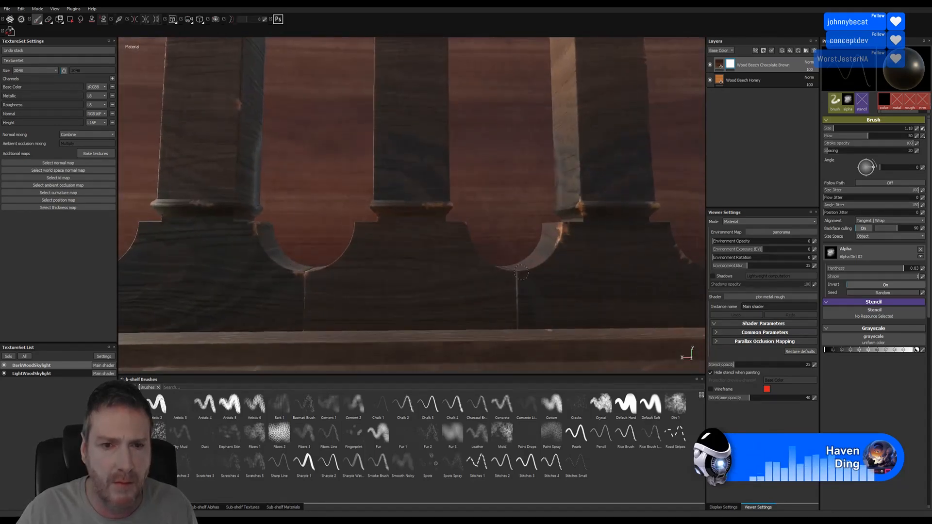
middle_click_drag(521, 273, 522, 299, "alt")
right_click_drag(522, 299, 358, 260, "alt")
middle_click_drag(480, 196, 537, 194, "alt")
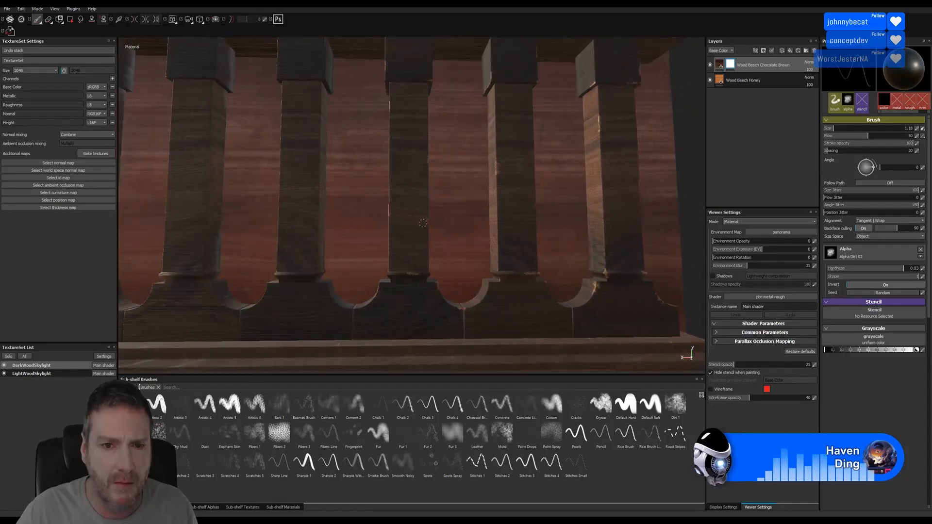
left_click_drag(423, 223, 386, 188, "alt")
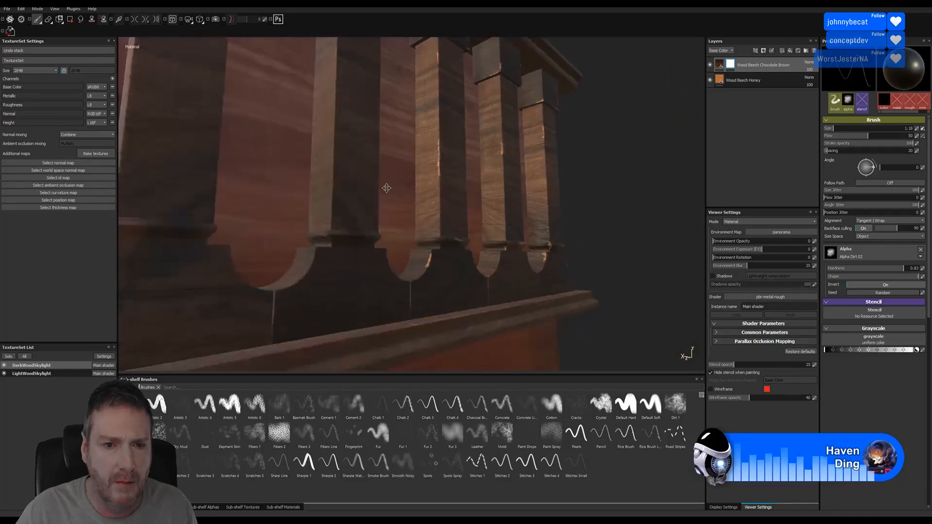
middle_click_drag(387, 188, 393, 198, "alt")
right_click_drag(331, 267, 460, 265, "alt")
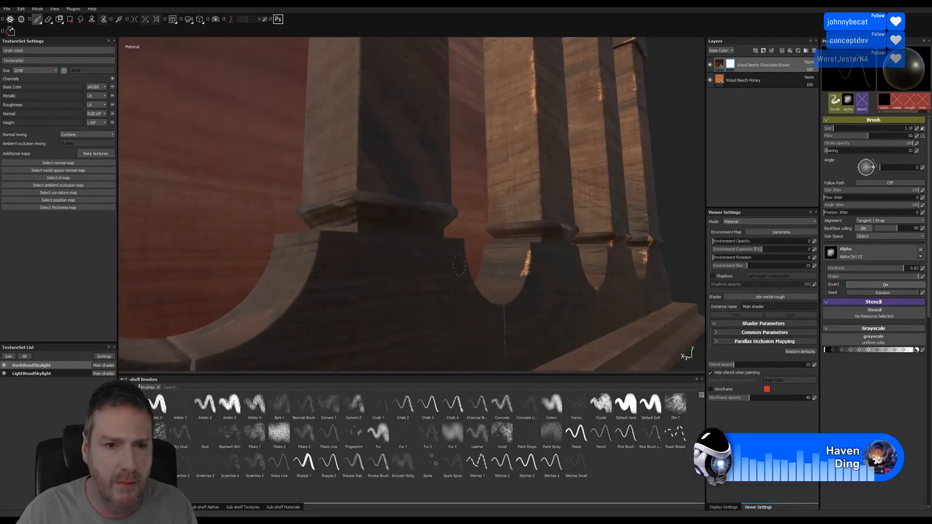
mouse_move(460, 265)
left_mouse_down("alt")
mouse_move(370, 291)
mouse_move(281, 226)
mouse_move(300, 240)
left_mouse_up("alt")
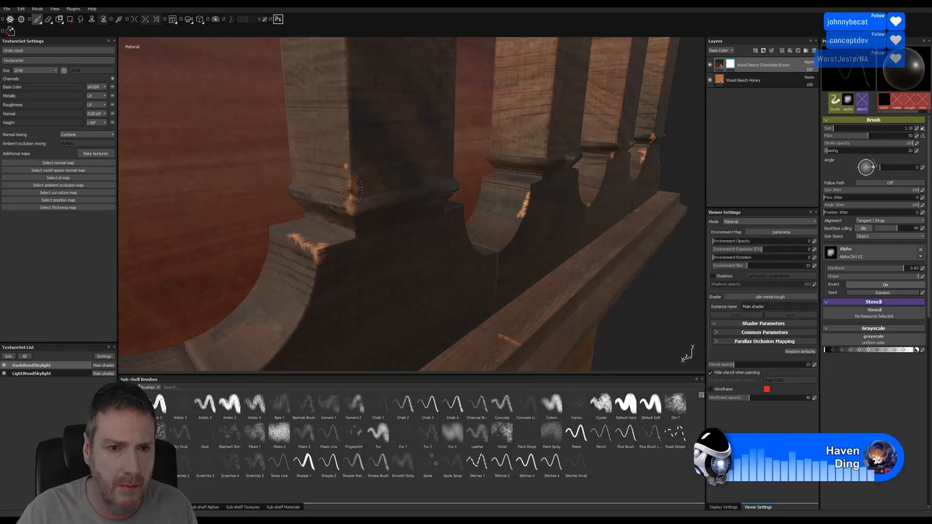
- Paint worn patches on the opposite side of that baluster's base, at the lower shaft corner and the block's top corner
left_click_drag(439, 209, 229, 199, "alt")
right_click_drag(229, 199, 773, 205, "alt")
right_click_drag(509, 209, 583, 194, "alt")
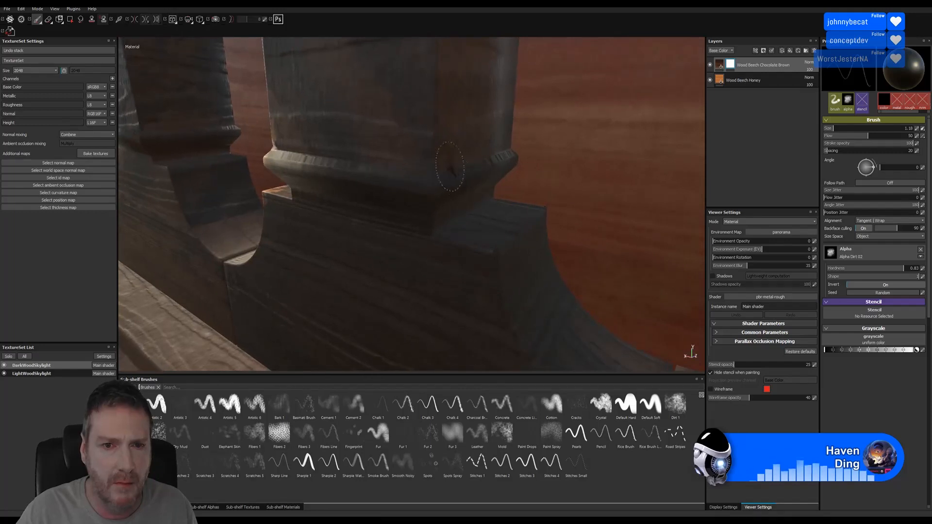
mouse_move(437, 165)
left_mouse_down()
mouse_move(435, 135)
mouse_move(437, 163)
left_mouse_up()
mouse_move(509, 240)
left_mouse_down()
mouse_move(496, 257)
mouse_move(504, 250)
left_mouse_up()
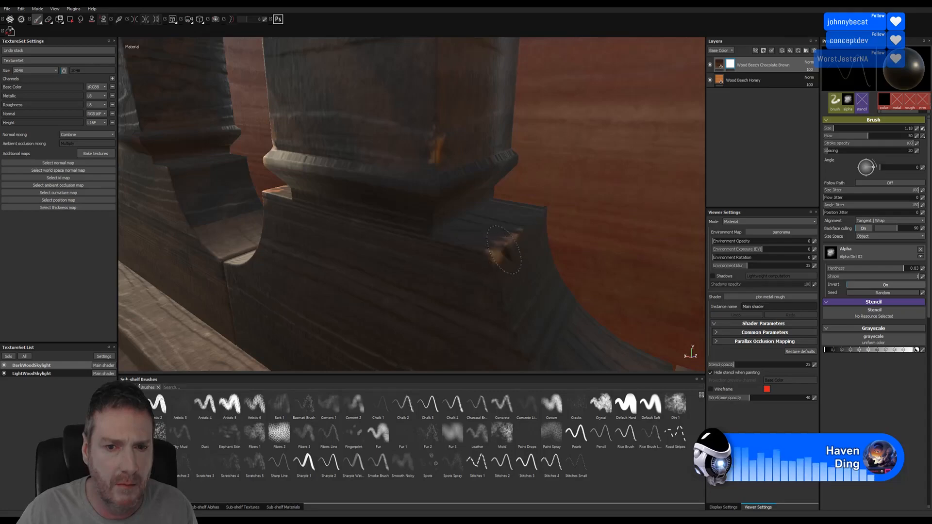
- Paint small worn patches higher up along the same front corner of the fourth-from-end baluster's shaft
mouse_move(503, 177)
right_mouse_down("alt")
mouse_move(372, 103)
mouse_move(414, 339)
right_mouse_up("alt")
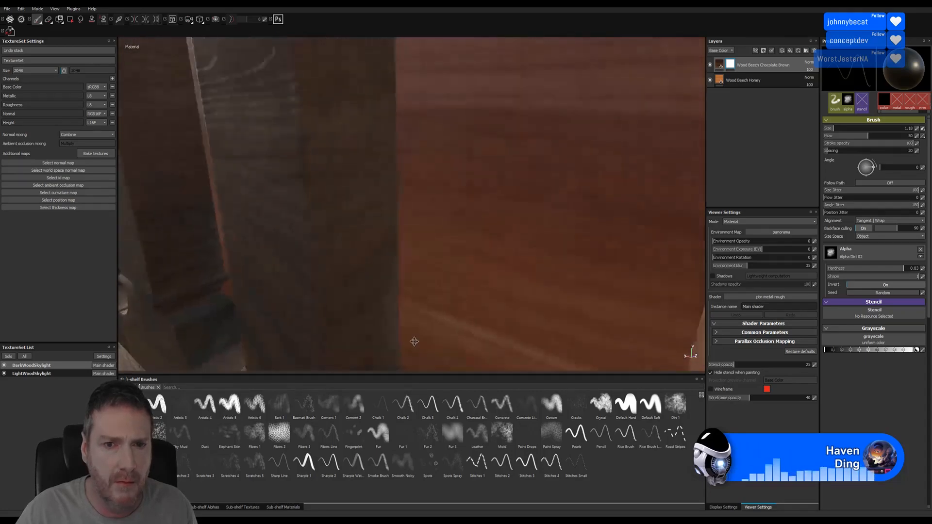
left_click_drag(300, 165, 306, 215)
middle_click_drag(335, 179, 364, 275, "alt")
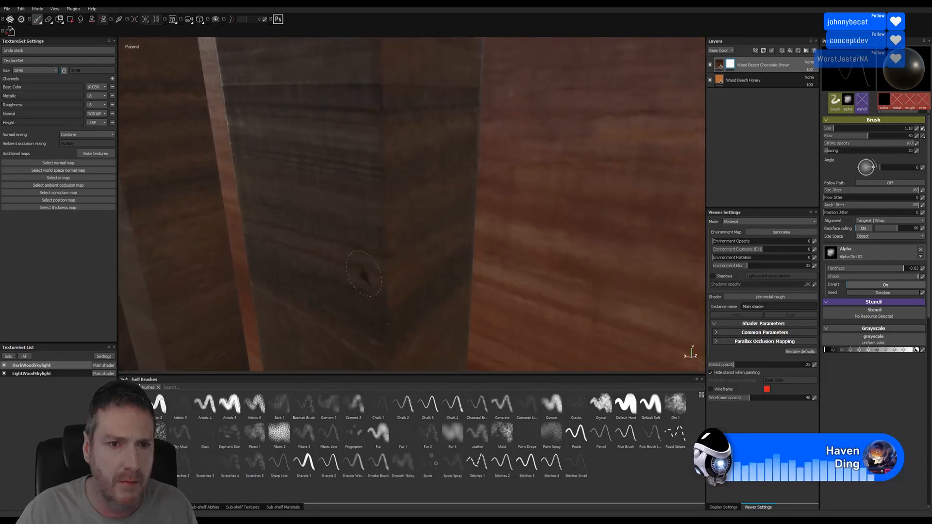
left_click(381, 101)
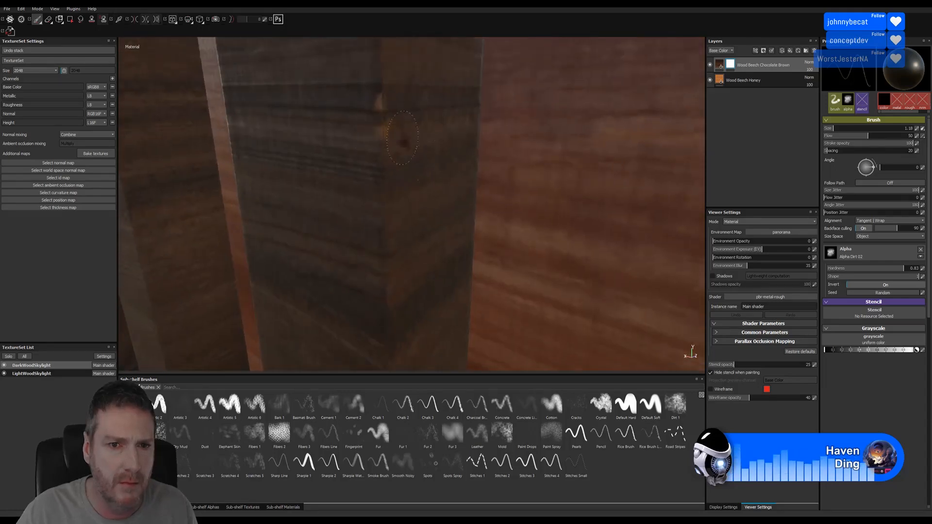
- Paint a worn patch on the lower front corner of the fourth-from-end baluster's cap
middle_click_drag(419, 193, 416, 269, "alt")
left_click_drag(416, 269, 401, 217, "alt")
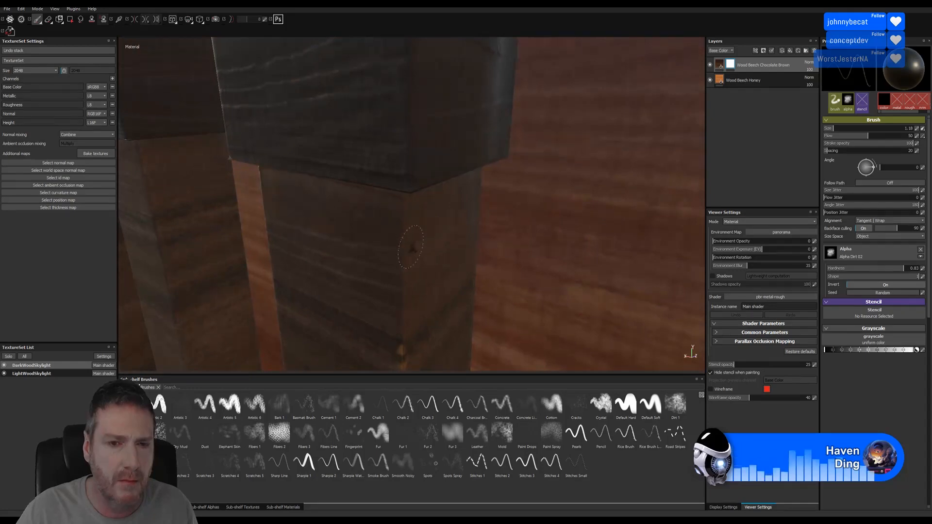
left_click_drag(411, 247, 387, 187, "alt")
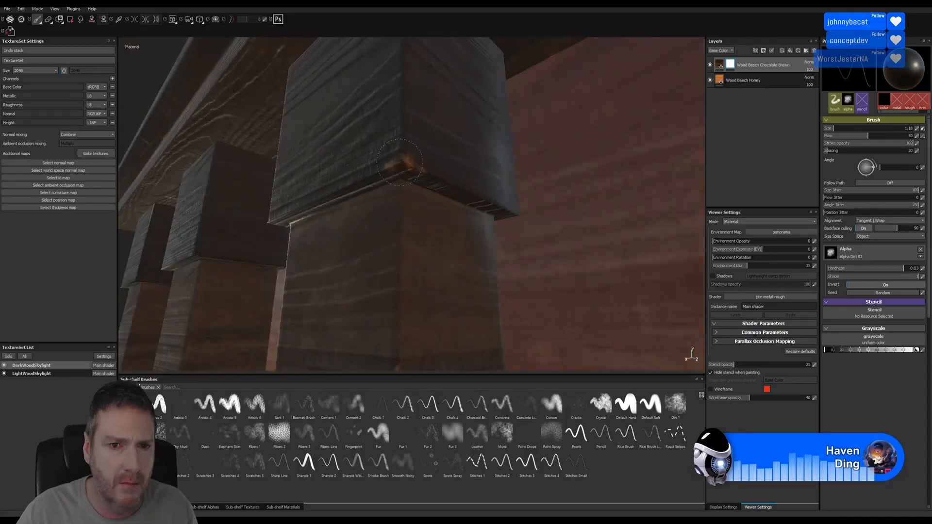
mouse_move(399, 162)
left_mouse_down()
mouse_move(380, 170)
mouse_move(422, 165)
left_mouse_up()
- Paint worn patches around the other front corner of that cap: its lower edge, vertical corner and the top of the shaft below
right_click_drag(381, 218, 324, 238, "alt")
mouse_move(325, 238)
left_mouse_down("alt")
mouse_move(426, 223)
mouse_move(571, 248)
left_mouse_up("alt")
mouse_move(361, 235)
left_mouse_down()
mouse_move(337, 230)
mouse_move(339, 246)
mouse_move(343, 228)
left_mouse_up()
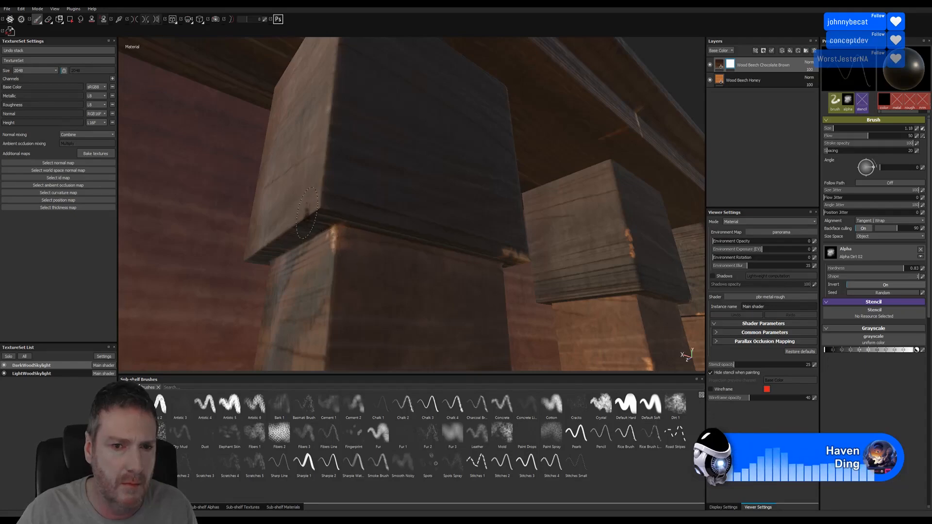
left_click_drag(295, 222, 347, 214)
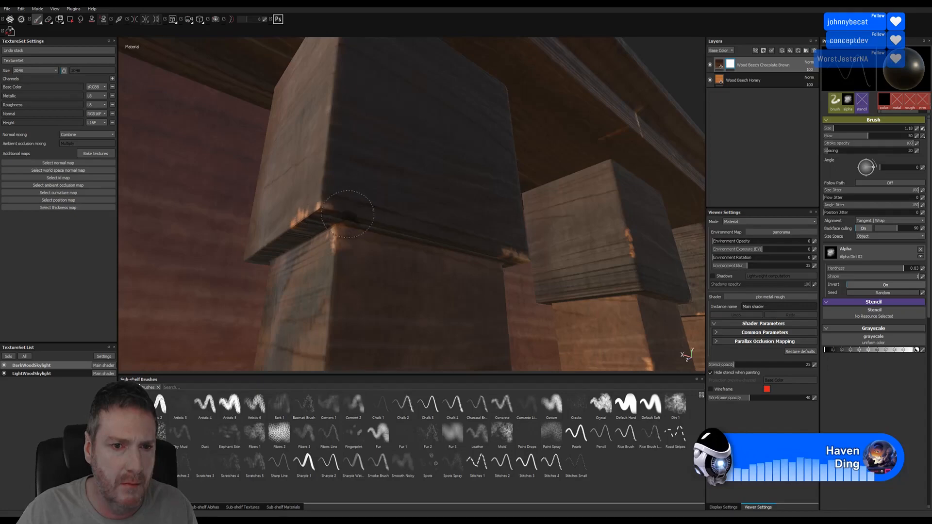
mouse_move(326, 141)
left_mouse_down()
mouse_move(332, 119)
mouse_move(324, 146)
left_mouse_up()
- Paint worn patches on the fifth-from-end baluster's base: the block's top corner, the curved edge below, and the moulding and shaft corner above
scroll(170, 233, "down", 4)
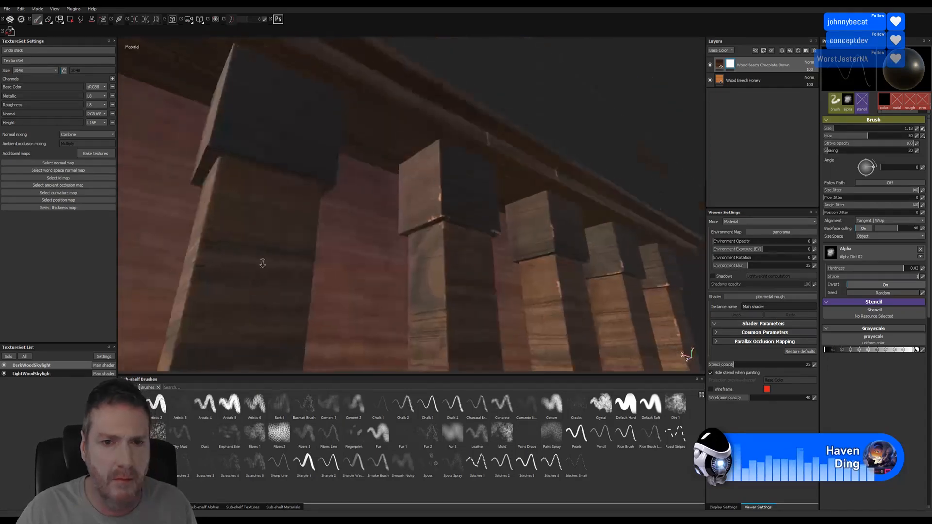
middle_click_drag(390, 267, 459, 237)
mouse_move(460, 237)
left_mouse_down("alt")
mouse_move(432, 267)
mouse_move(459, 272)
mouse_move(454, 240)
left_mouse_up("alt")
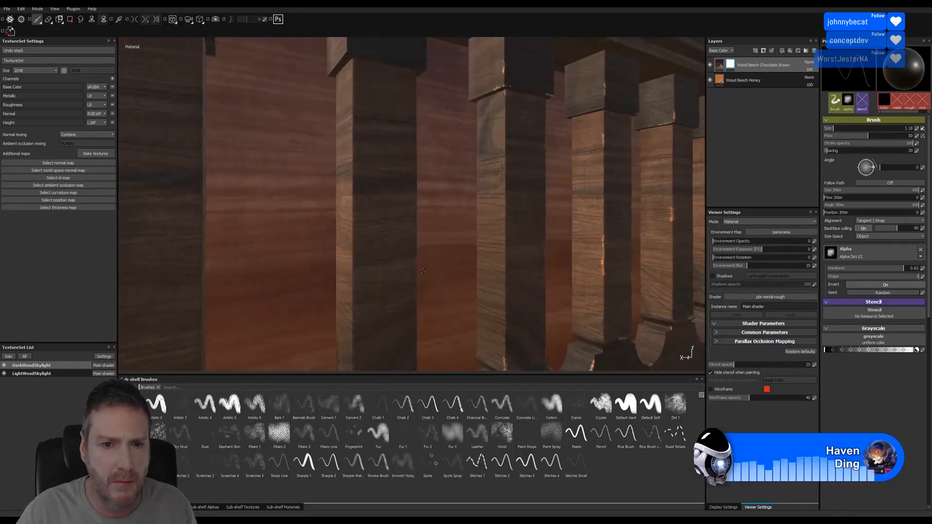
middle_click_drag(439, 228, 400, 166, "alt")
scroll(401, 219, "up", 3)
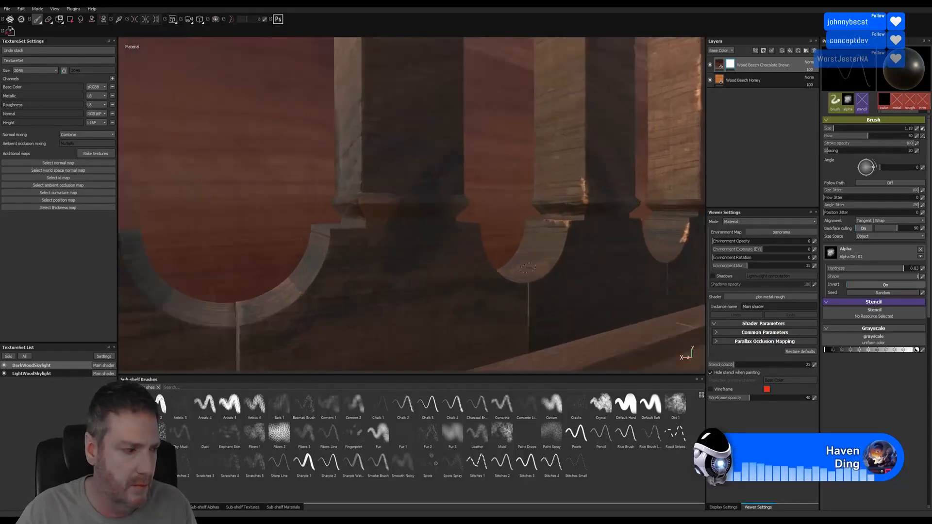
left_click_drag(401, 265, 500, 272, "alt")
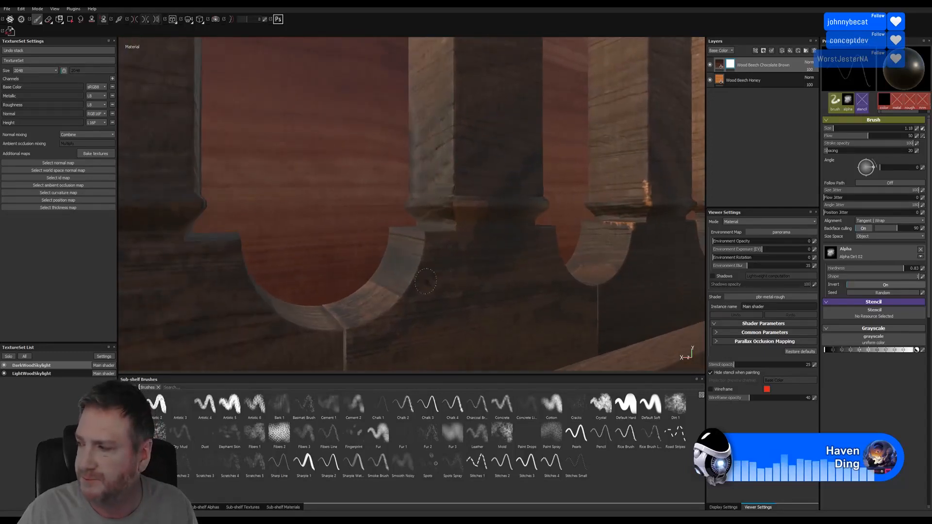
right_click_drag(501, 272, 536, 280, "alt")
mouse_move(462, 255)
left_mouse_down("alt")
mouse_move(464, 266)
mouse_move(581, 237)
left_mouse_up("alt")
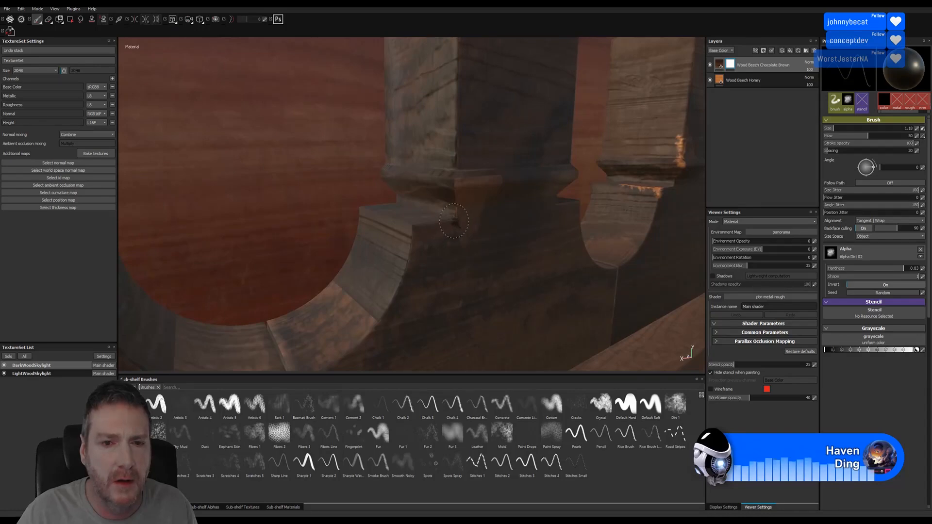
left_click_drag(412, 235, 440, 218)
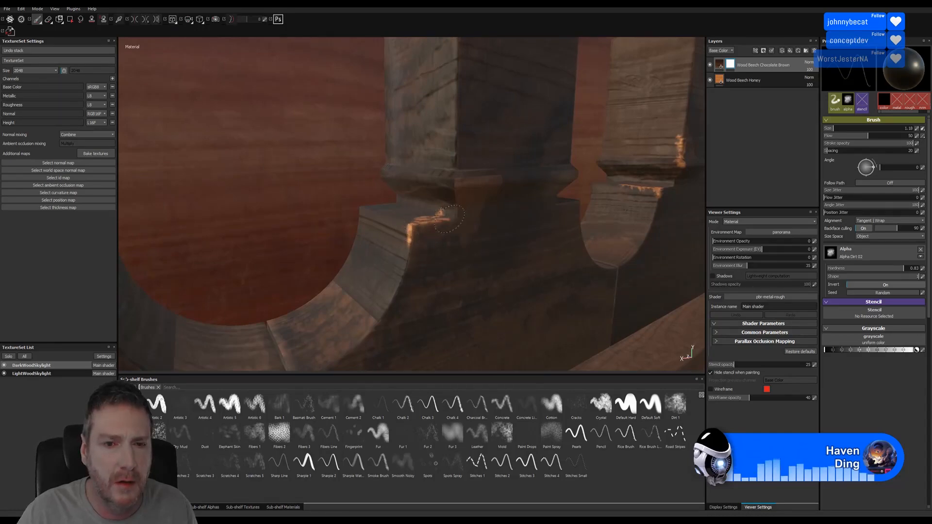
left_click_drag(388, 309, 349, 335)
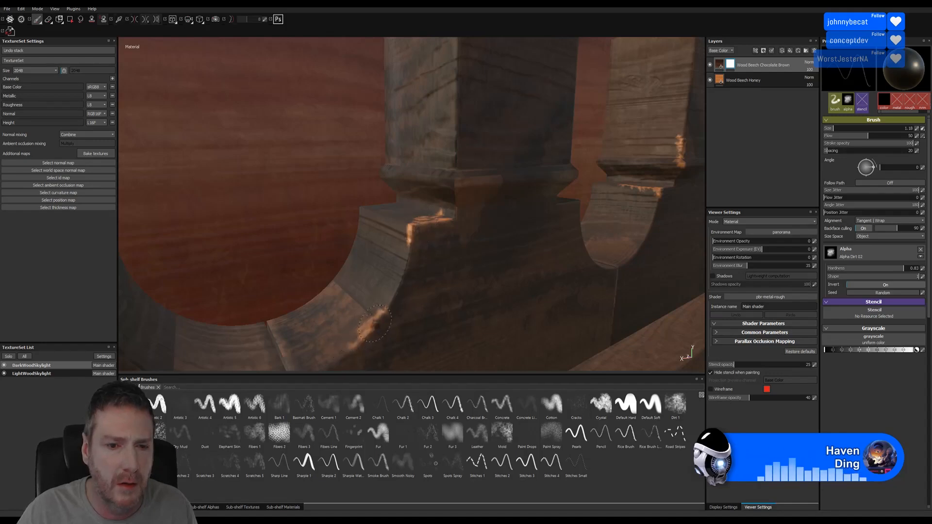
mouse_move(391, 312)
left_mouse_down("alt")
mouse_move(373, 311)
mouse_move(371, 300)
mouse_move(381, 305)
mouse_move(430, 275)
mouse_move(431, 241)
mouse_move(423, 266)
left_mouse_up("alt")
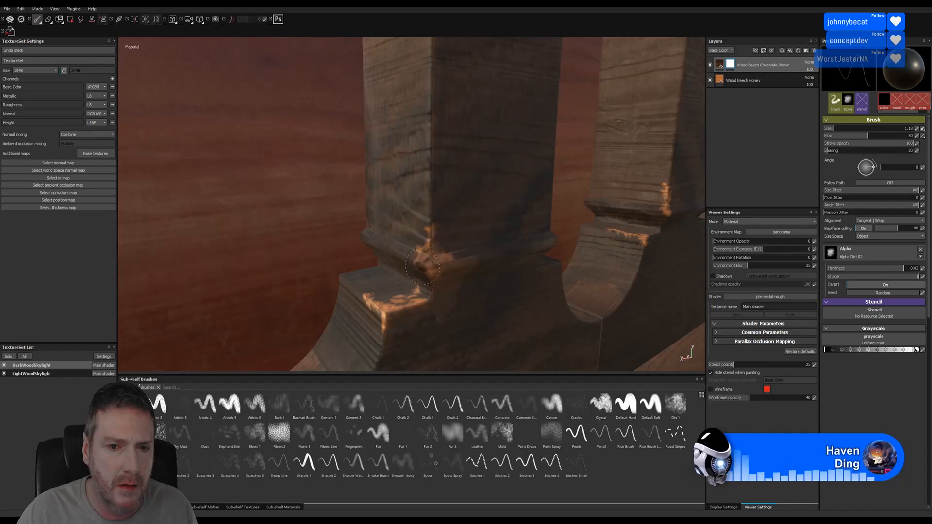
- Paint worn strips at intervals up the same front corner of the fifth-from-end baluster's shaft, up to just below the cap
left_click_drag(468, 174, 471, 312, "alt")
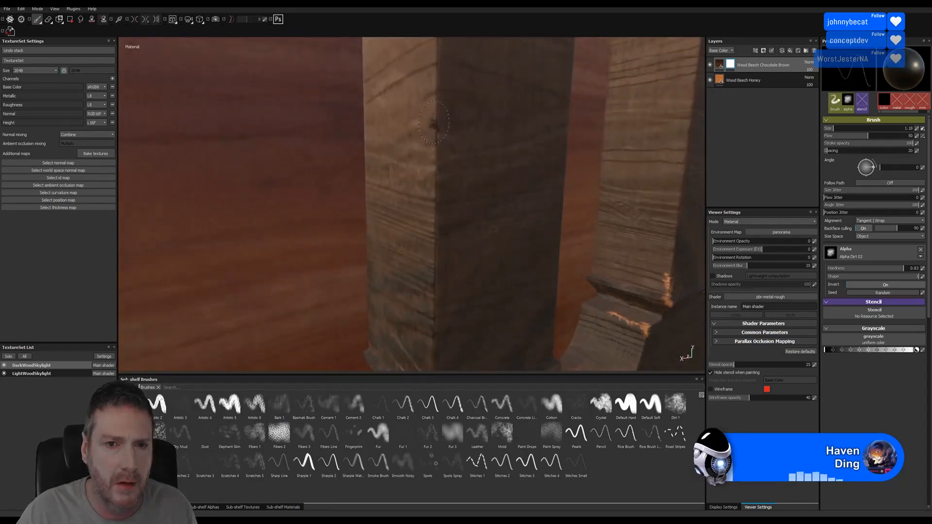
mouse_move(434, 122)
left_mouse_down()
mouse_move(433, 173)
mouse_move(437, 97)
left_mouse_up()
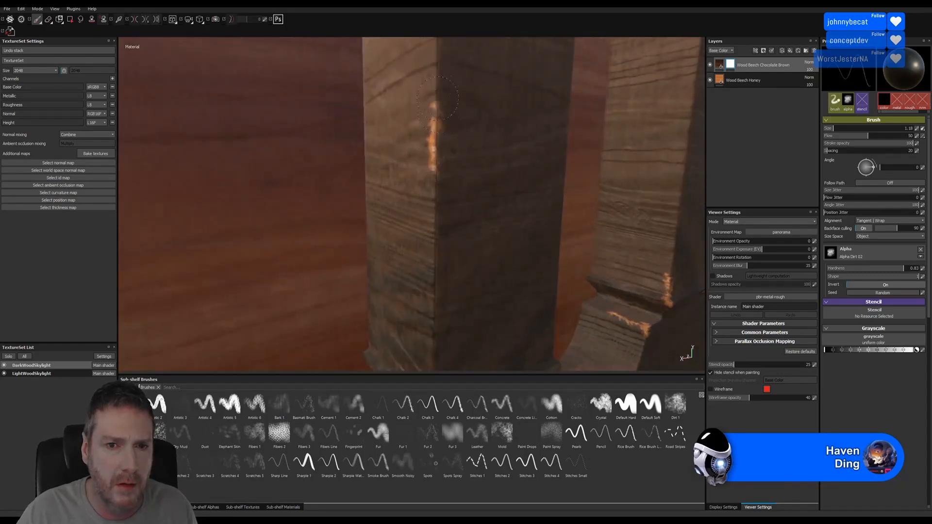
middle_click_drag(485, 121, 474, 320, "alt")
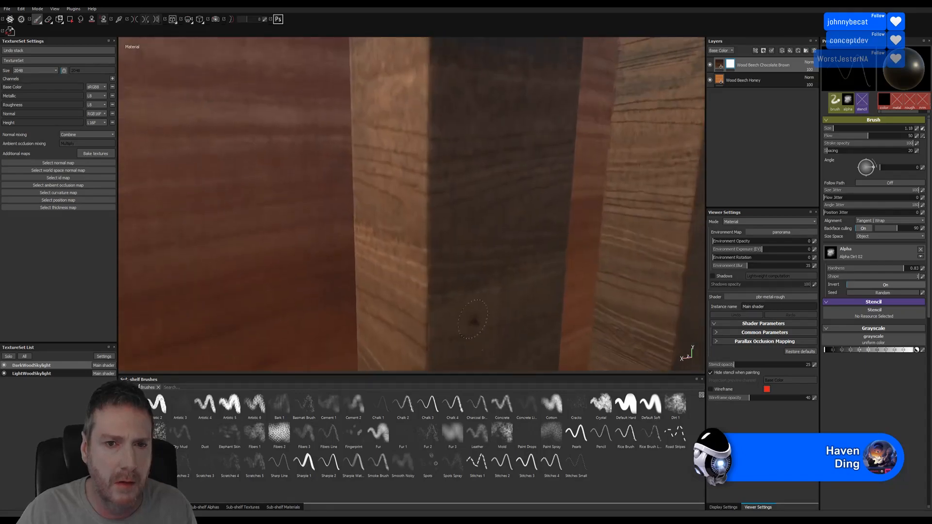
mouse_move(428, 91)
left_mouse_down()
mouse_move(426, 128)
mouse_move(428, 72)
left_mouse_up()
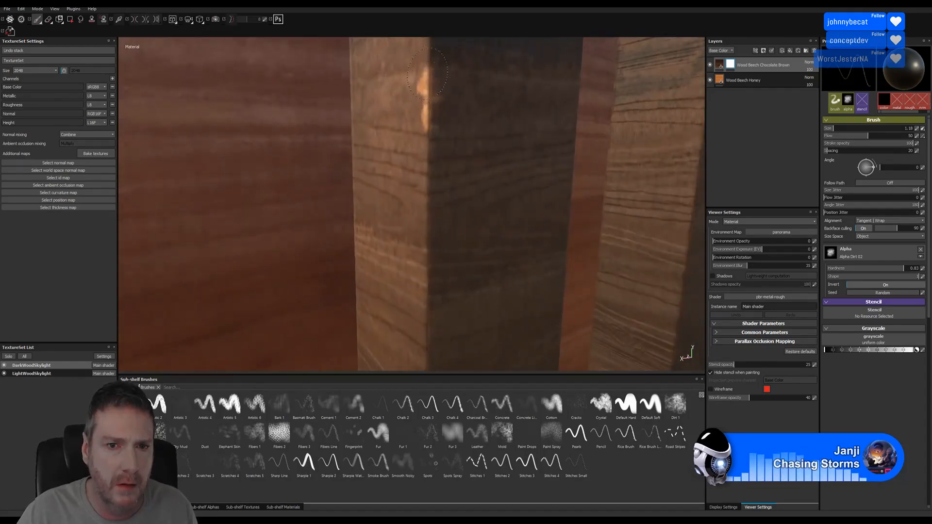
mouse_move(462, 169)
middle_mouse_down("alt")
mouse_move(466, 263)
mouse_move(456, 296)
middle_mouse_up("alt")
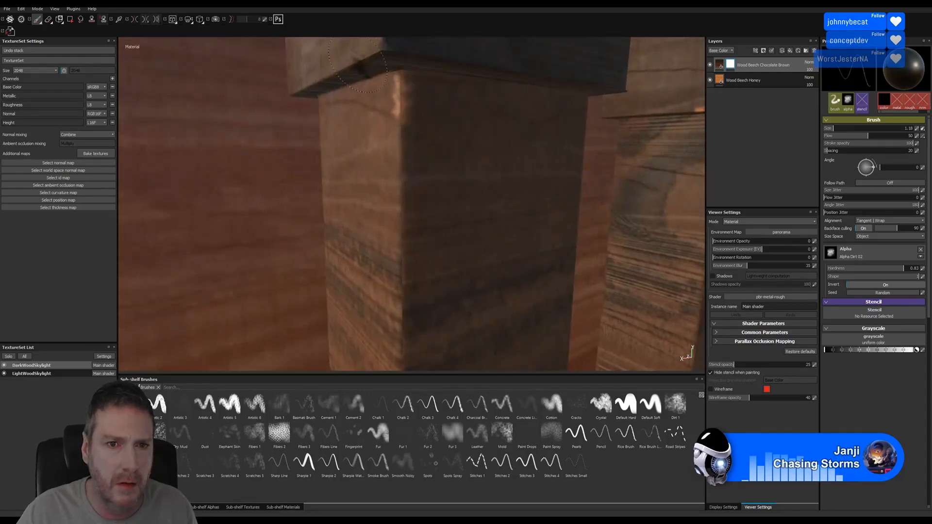
- Paint worn patches along the lower edges and front corner of the fifth-from-end baluster's cap
middle_click_drag(398, 104, 452, 228, "alt")
mouse_move(452, 228)
left_mouse_down("alt")
mouse_move(468, 208)
mouse_move(480, 147)
left_mouse_up("alt")
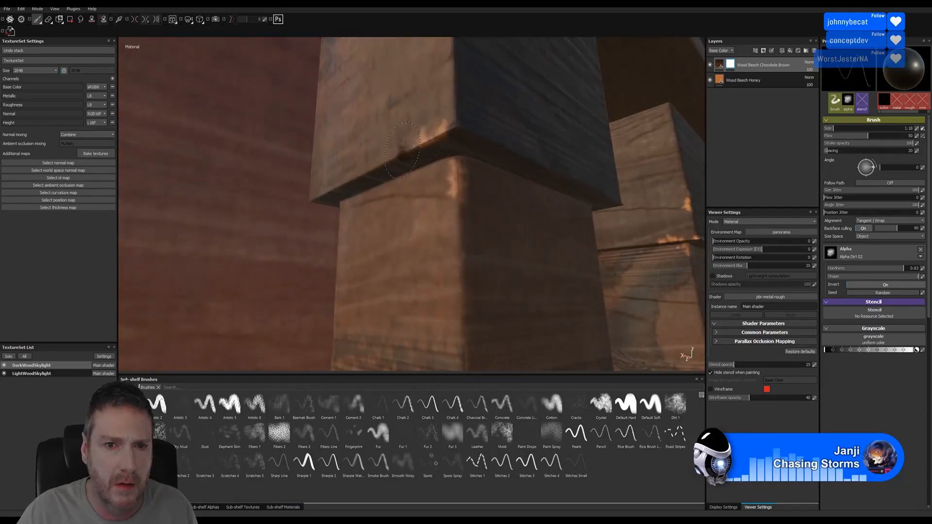
mouse_move(548, 160)
left_mouse_down()
mouse_move(522, 158)
mouse_move(534, 166)
mouse_move(466, 194)
mouse_move(374, 194)
left_mouse_up()
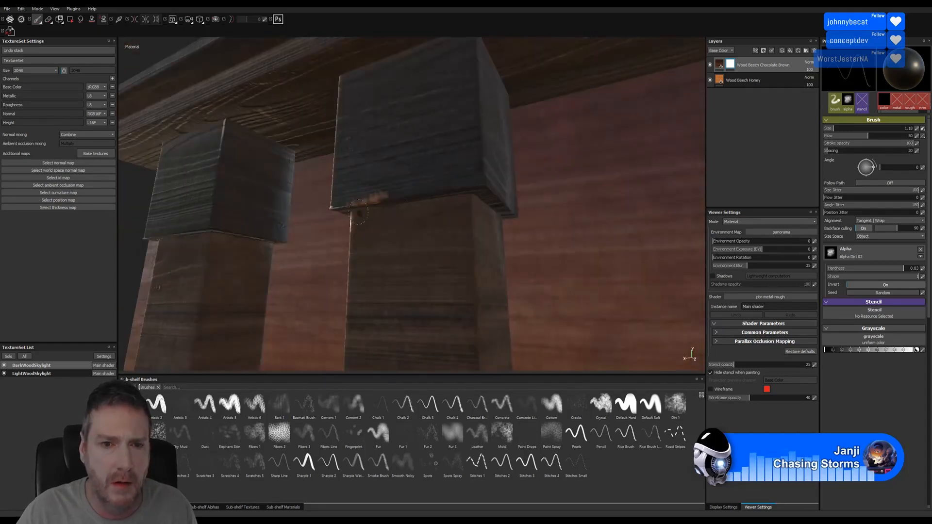
- Extend the wear on that cap's front lower edge and paint worn patches on the opposite shaft corner's top and the cap's side edge
right_click_drag(359, 213, 567, 213, "alt")
left_click_drag(567, 213, 507, 175, "alt")
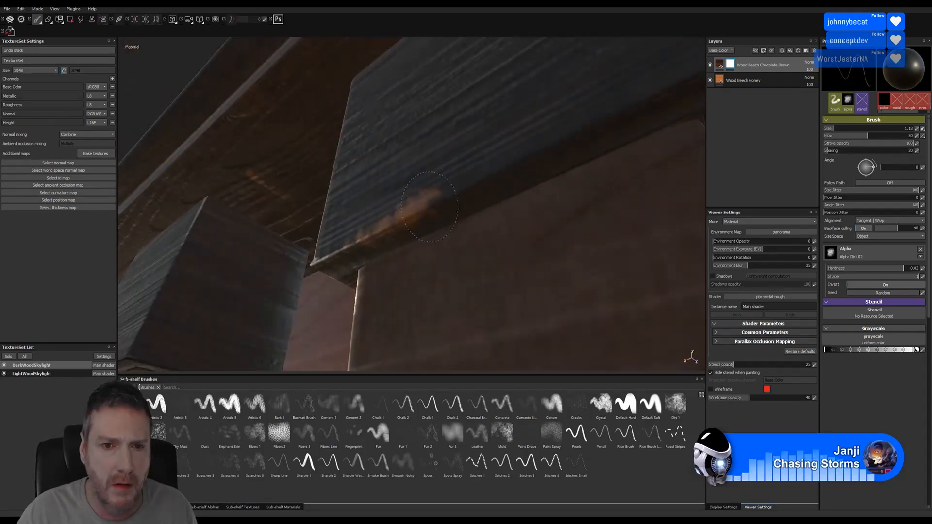
left_click_drag(429, 206, 456, 201)
mouse_move(552, 210)
left_mouse_down("alt")
mouse_move(516, 210)
mouse_move(337, 304)
left_mouse_up("alt")
left_click_drag(466, 174, 454, 295)
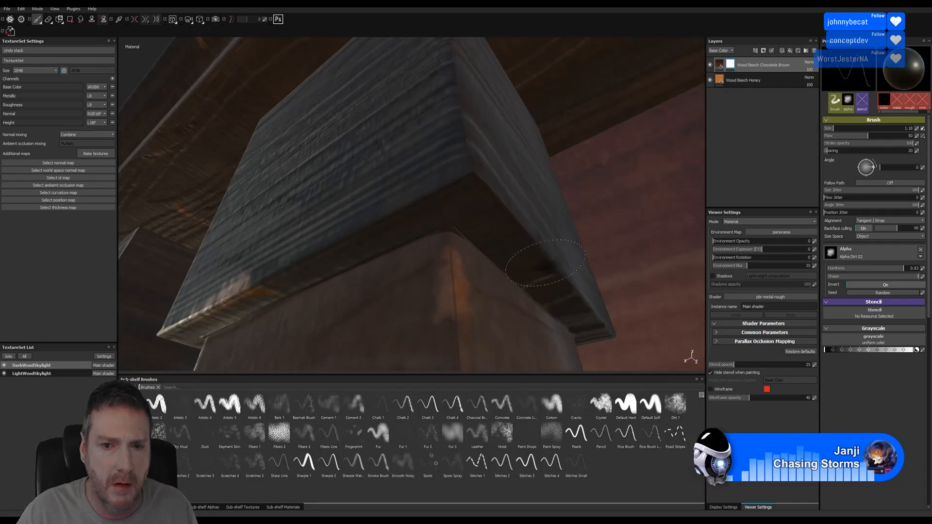
mouse_move(549, 270)
left_mouse_down()
mouse_move(576, 285)
mouse_move(538, 249)
left_mouse_up()
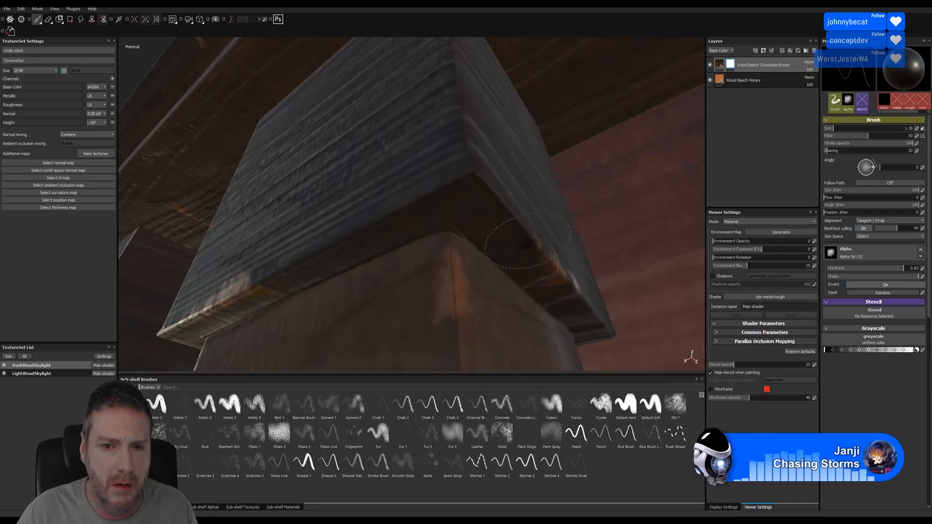
- Paint worn strips down the opposite front corner of the fifth-from-end baluster's shaft, at mid-height and farther down
mouse_move(531, 245)
right_mouse_down("alt")
mouse_move(385, 264)
mouse_move(263, 301)
right_mouse_up("alt")
middle_click_drag(505, 269, 477, 187, "alt")
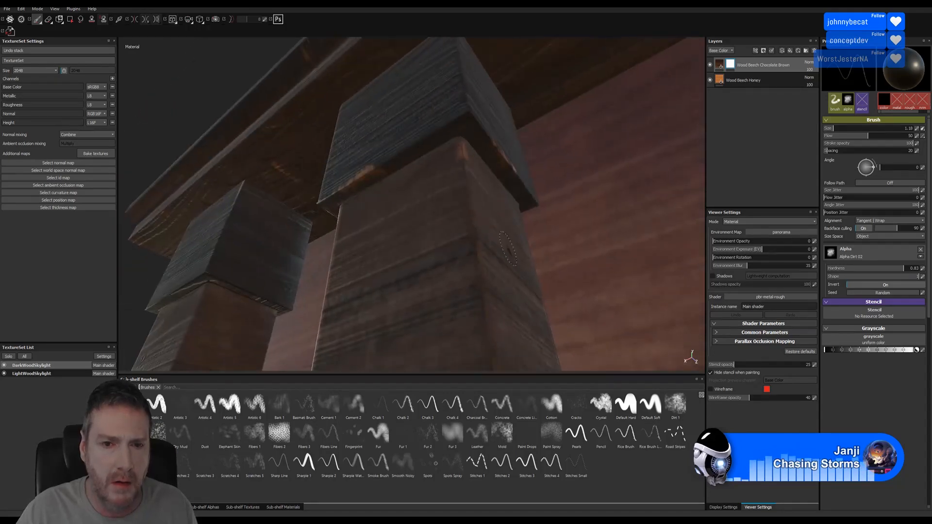
left_click_drag(476, 187, 497, 265, "alt")
middle_click_drag(498, 264, 461, 151, "alt")
middle_click_drag(464, 247, 466, 146, "alt")
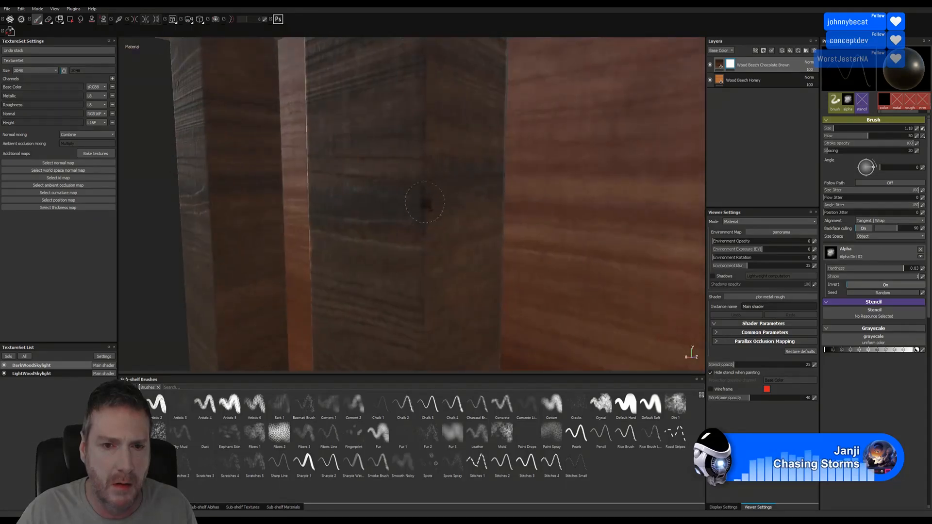
left_click_drag(424, 202, 423, 235)
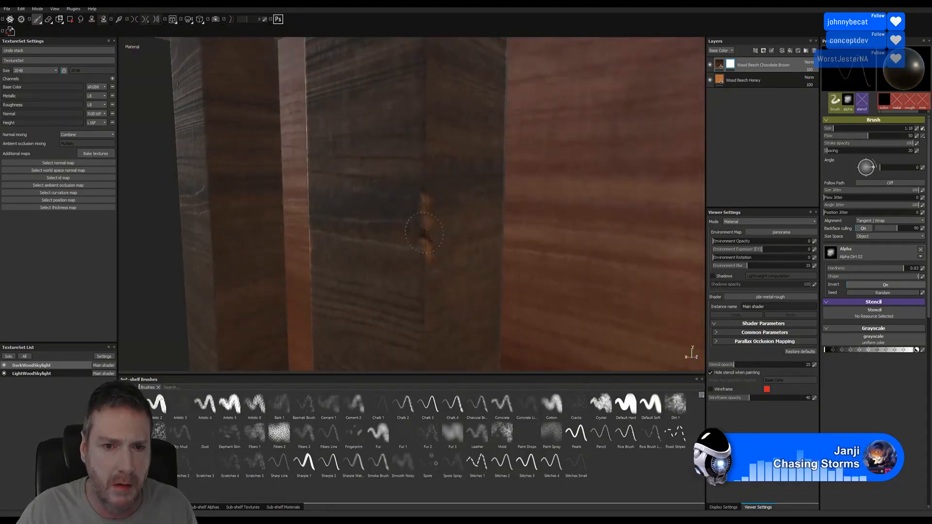
middle_click_drag(475, 252, 451, 122, "alt")
middle_click_drag(398, 272, 415, 212, "alt")
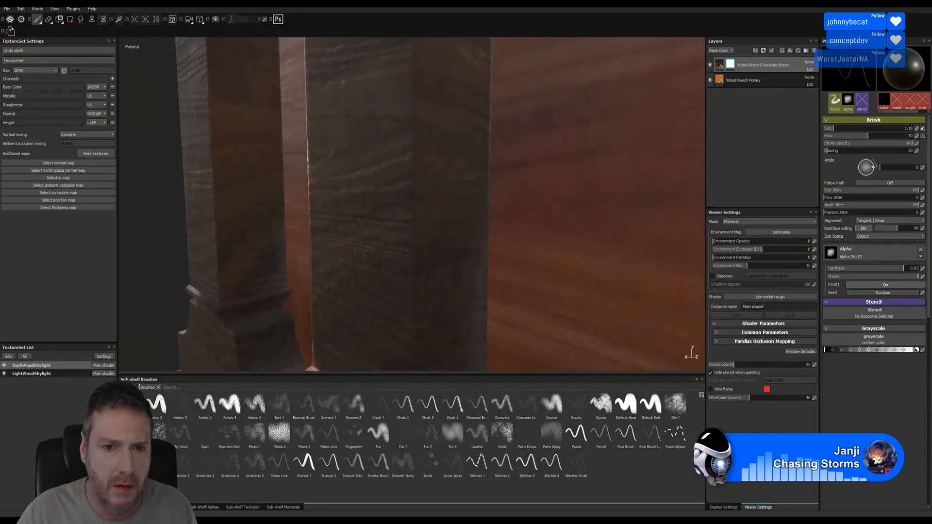
left_click_drag(409, 174, 412, 217)
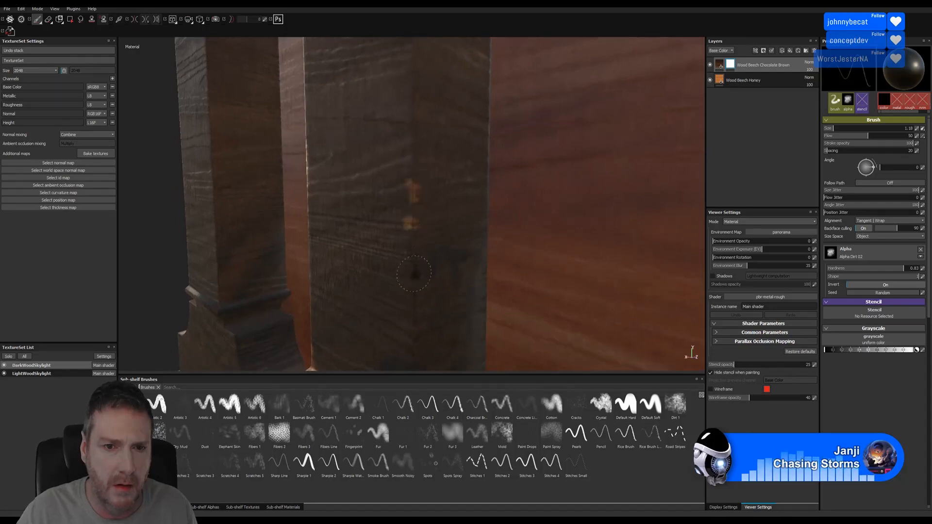
left_click_drag(404, 168, 412, 136)
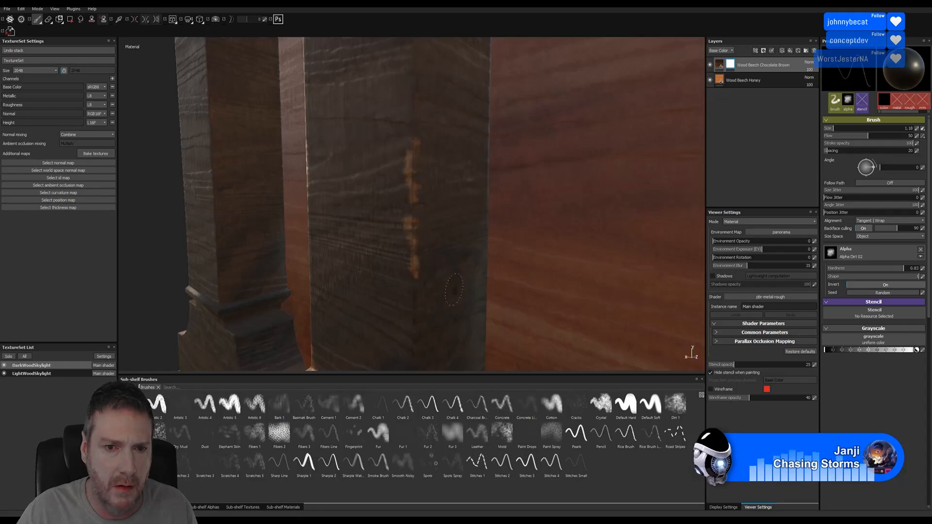
- Paint worn patches on the opposite side of that baluster's base: the moulding corner, the block's top edge and the curved edge below
middle_click_drag(470, 264, 461, 126, "alt")
scroll(428, 297, "up", 2)
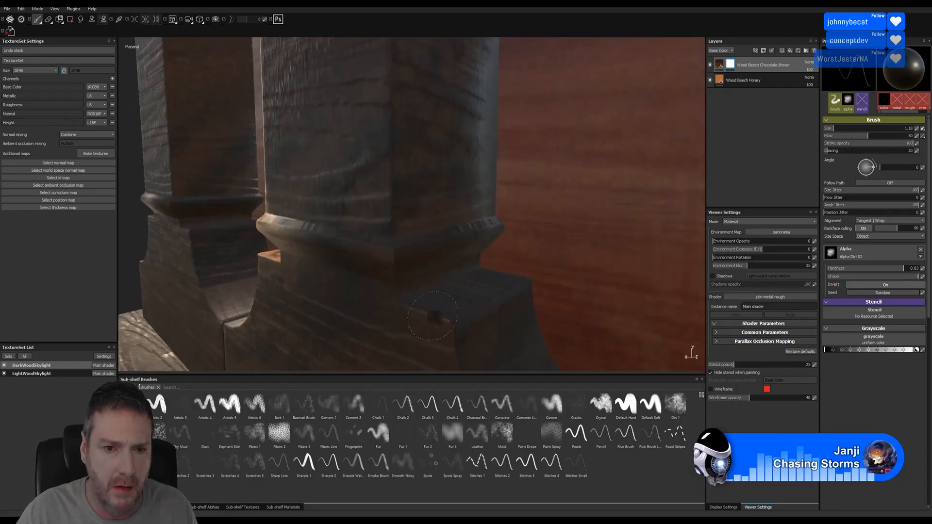
mouse_move(427, 296)
left_mouse_down("alt")
mouse_move(430, 244)
mouse_move(403, 245)
left_mouse_up("alt")
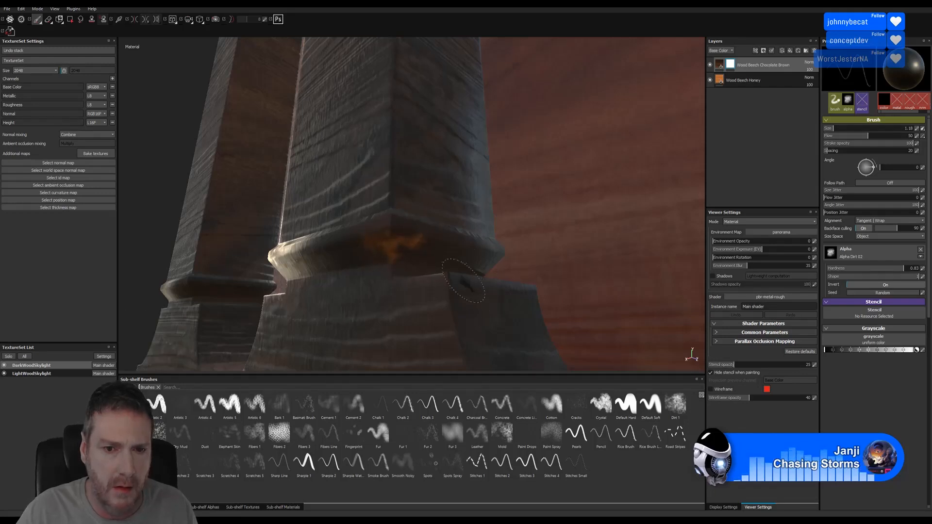
left_click_drag(440, 277, 509, 312, "alt")
left_click(432, 291)
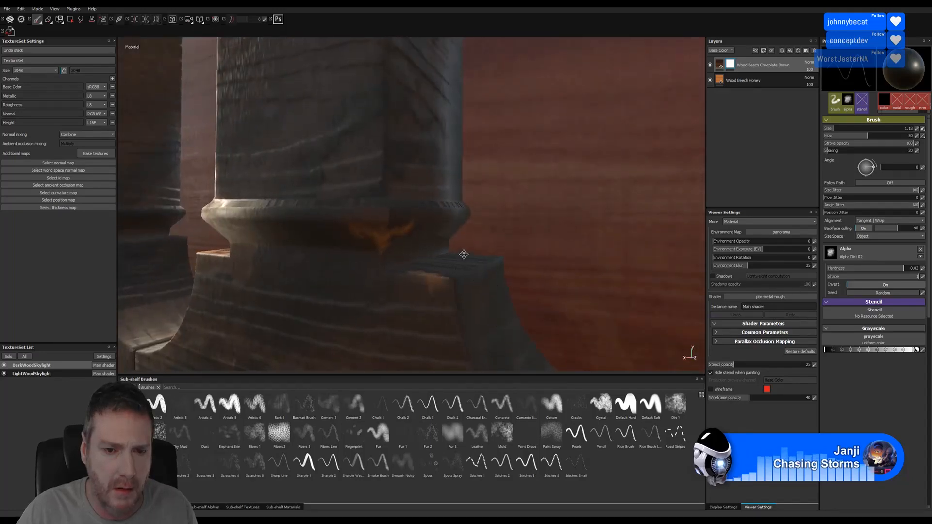
left_click_drag(416, 277, 424, 275, "alt")
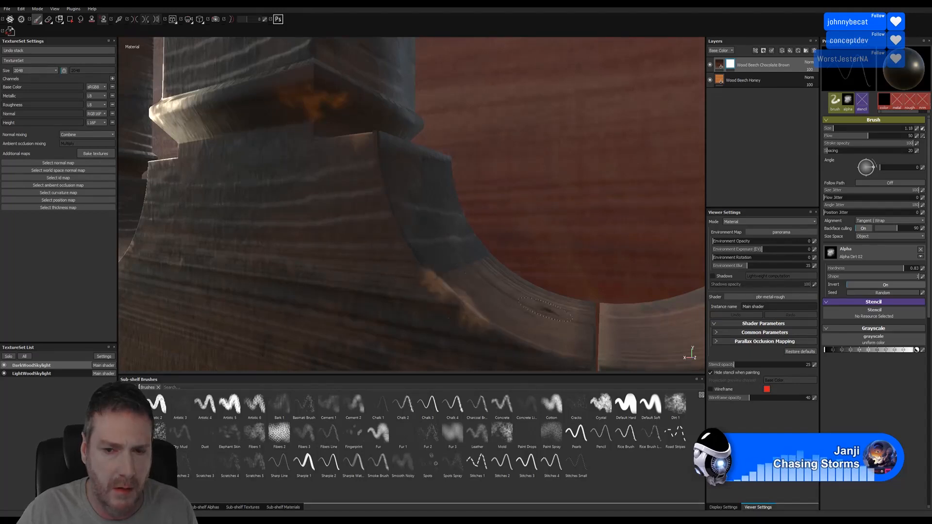
left_click_drag(427, 274, 443, 251, "alt")
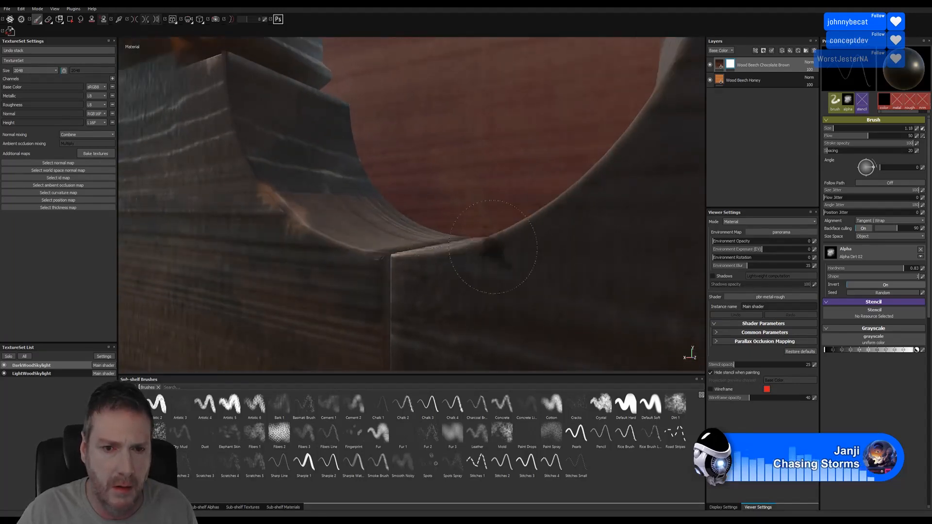
- Paint worn patches on the end baluster's base: the curved edge, the block's top edges, the moulding and the shaft corner just above
mouse_move(504, 207)
left_mouse_down("alt")
mouse_move(491, 245)
mouse_move(427, 248)
mouse_move(501, 238)
mouse_move(354, 316)
mouse_move(211, 309)
mouse_move(481, 315)
mouse_move(452, 289)
mouse_move(491, 287)
mouse_move(448, 270)
mouse_move(505, 254)
mouse_move(440, 240)
left_mouse_up("alt")
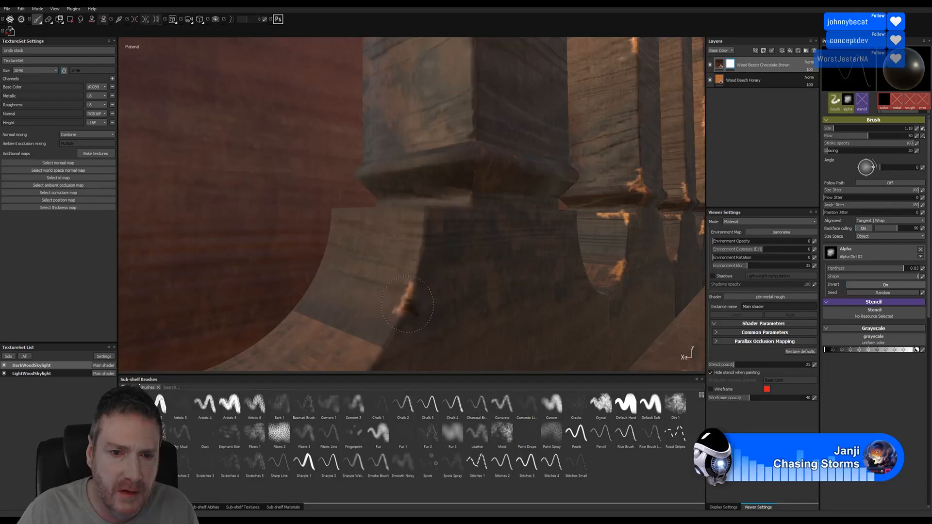
left_click_drag(437, 257, 386, 332, "alt")
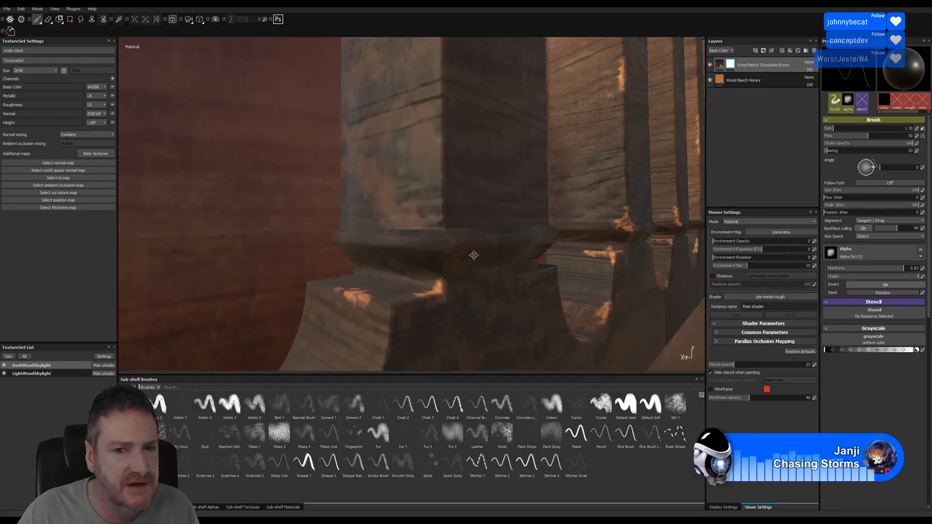
left_click_drag(442, 289, 450, 291, "alt")
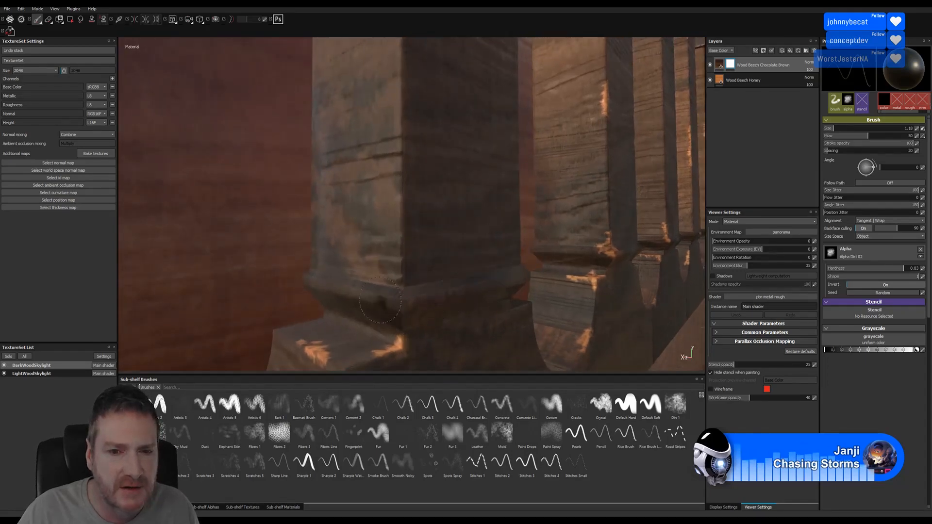
mouse_move(357, 289)
left_mouse_down()
mouse_move(368, 292)
mouse_move(362, 238)
mouse_move(374, 295)
mouse_move(365, 262)
left_mouse_up()
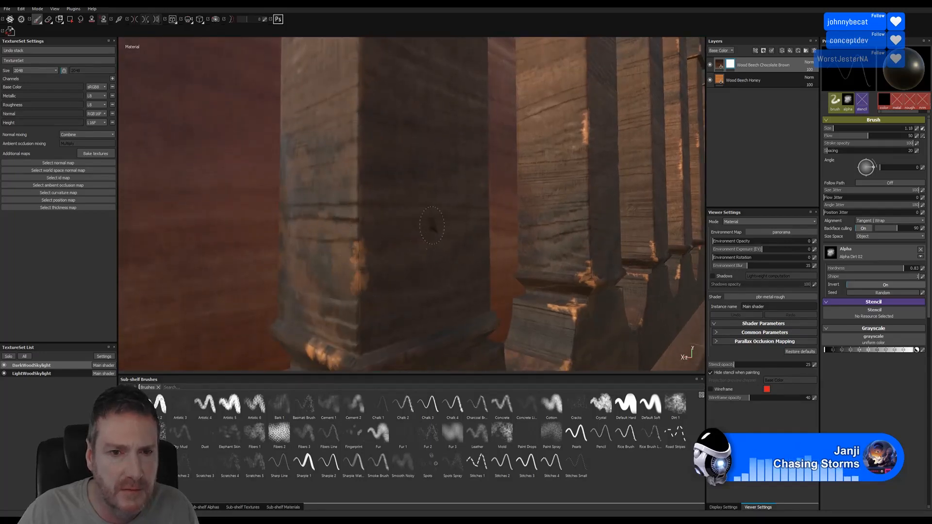
- Paint worn strips along the front corner of the end baluster's shaft, at mid-height and farther up
middle_click_drag(432, 226, 437, 369, "alt")
middle_click_drag(393, 177, 400, 374, "alt")
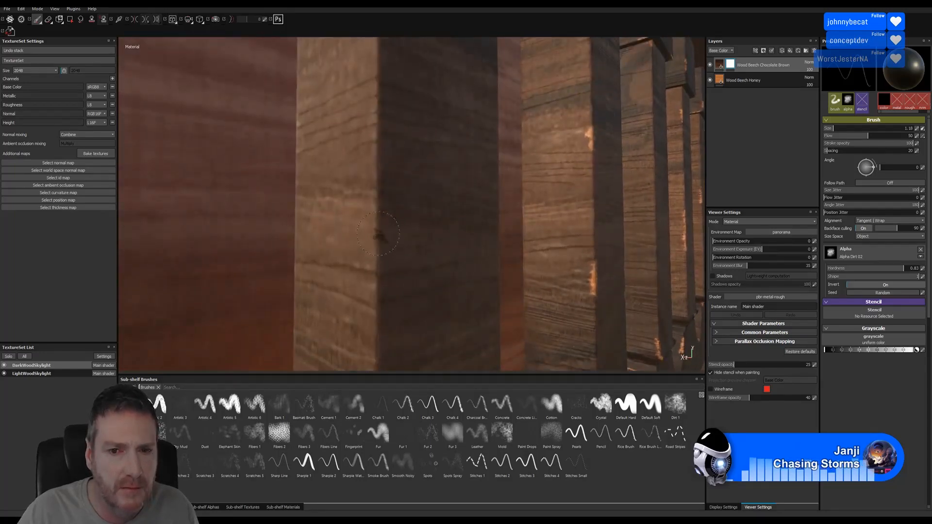
left_click_drag(378, 157, 374, 220)
mouse_move(376, 183)
middle_mouse_down("alt")
mouse_move(389, 193)
mouse_move(381, 238)
middle_mouse_up("alt")
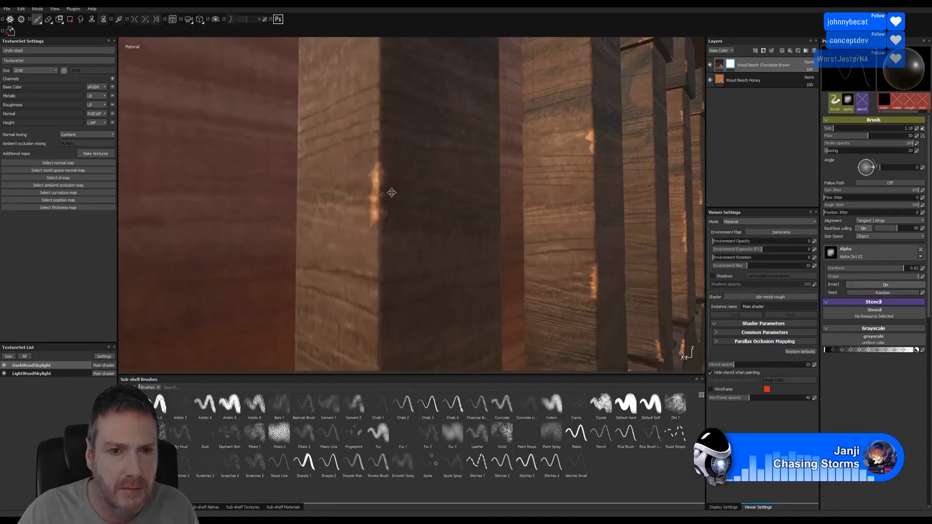
middle_click_drag(380, 170, 384, 264, "alt")
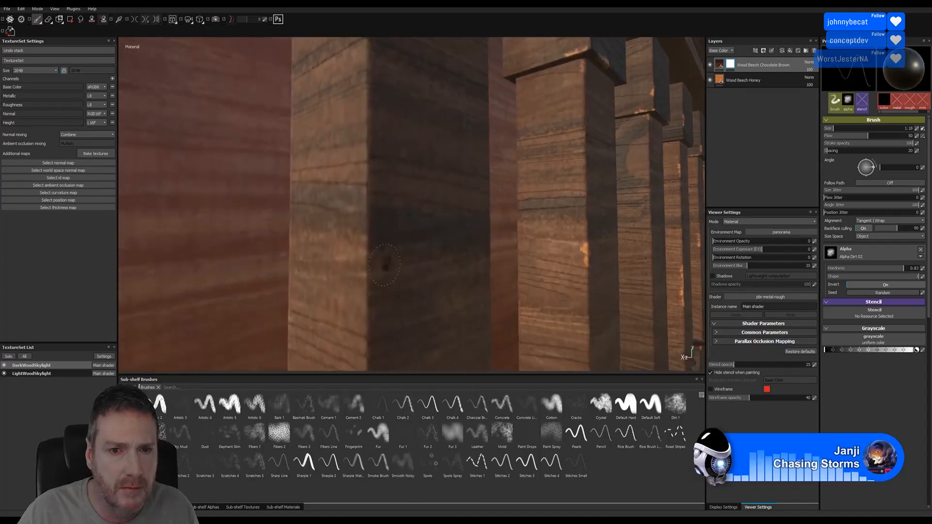
mouse_move(373, 212)
left_mouse_down()
mouse_move(365, 169)
mouse_move(369, 231)
left_mouse_up()
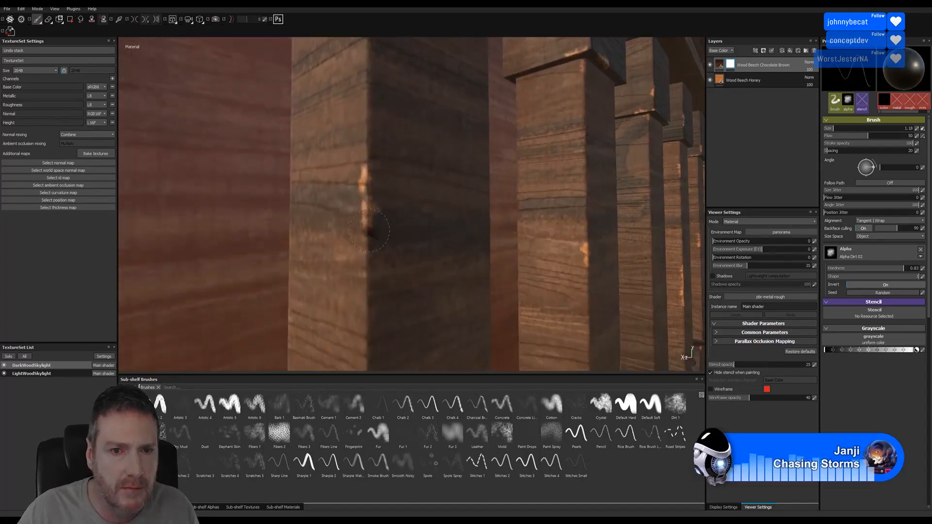
- Paint worn patches on the end baluster's cap: the front lower edge, the opposite front corner and the side's lower edge
middle_click_drag(382, 170, 356, 223, "alt")
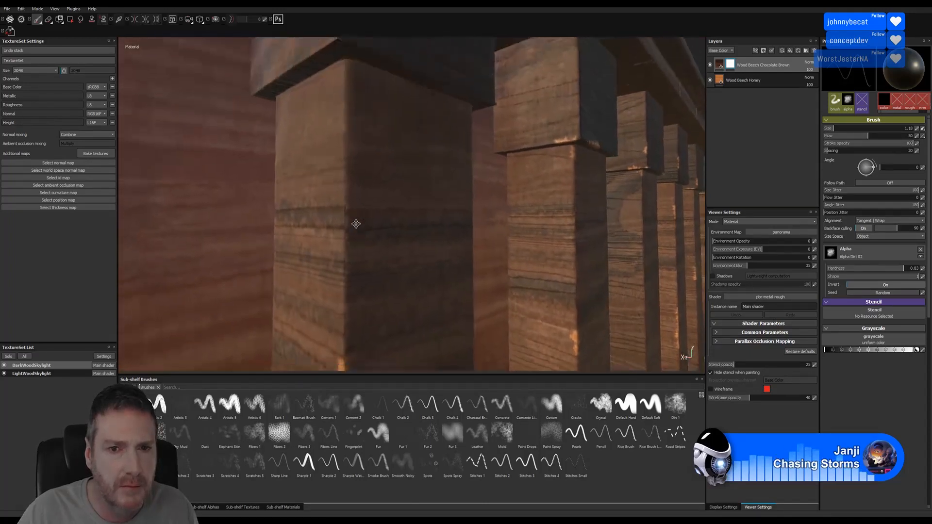
mouse_move(343, 200)
left_mouse_down()
mouse_move(340, 223)
mouse_move(347, 180)
mouse_move(346, 237)
mouse_move(348, 168)
mouse_move(367, 167)
mouse_move(365, 149)
mouse_move(362, 206)
mouse_move(342, 211)
mouse_move(304, 194)
left_mouse_up()
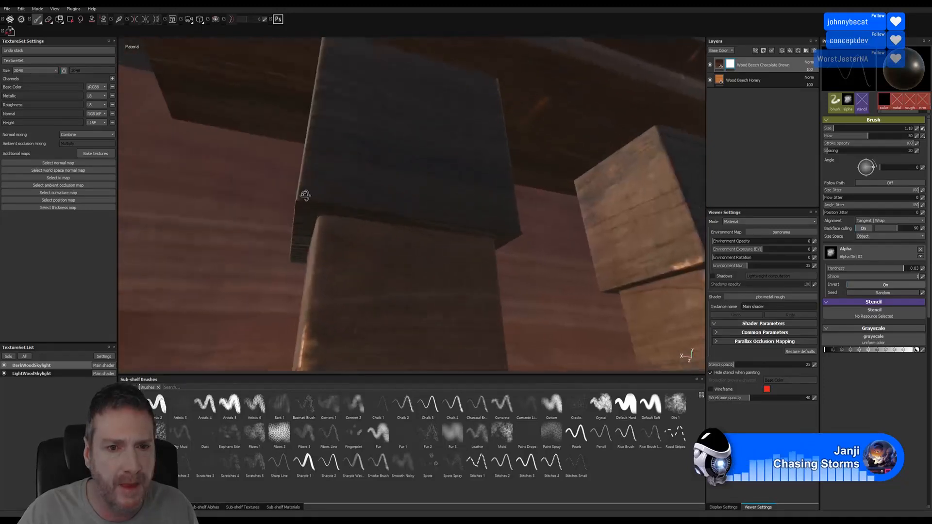
right_click_drag(397, 218, 604, 247, "alt")
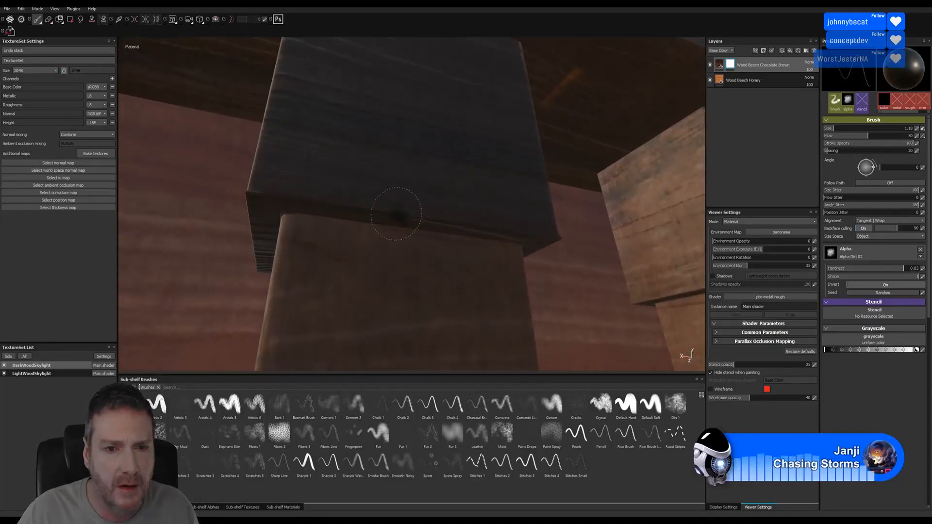
mouse_move(394, 214)
left_mouse_down()
mouse_move(481, 229)
mouse_move(491, 256)
mouse_move(411, 262)
left_mouse_up()
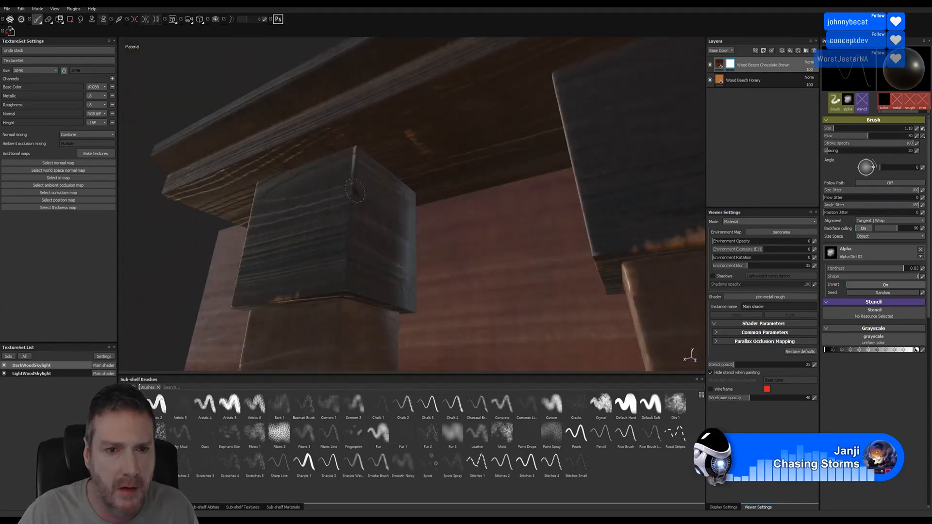
mouse_move(352, 225)
left_mouse_down()
mouse_move(352, 235)
mouse_move(356, 184)
mouse_move(378, 245)
mouse_move(371, 257)
mouse_move(505, 248)
left_mouse_up()
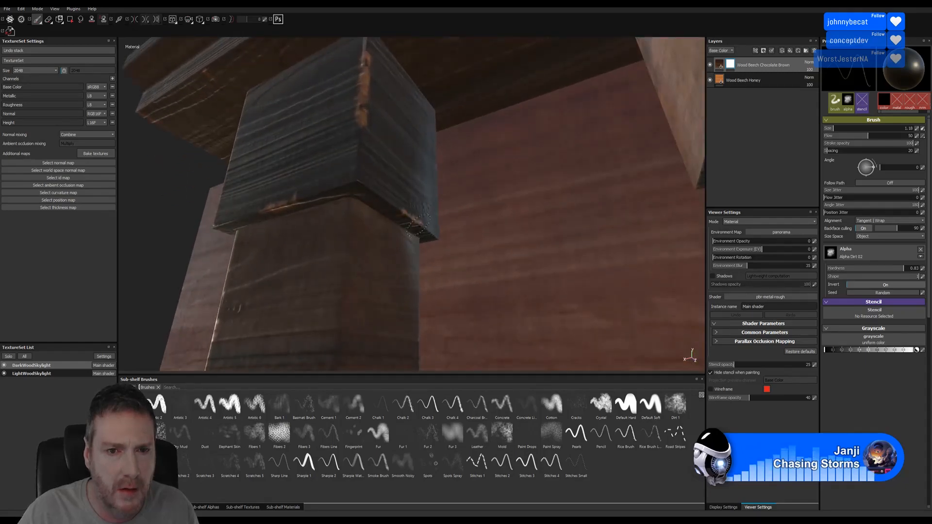
- Paint worn strips down the opposite front corner of the end baluster's shaft
middle_click_drag(387, 228, 395, 139, "alt")
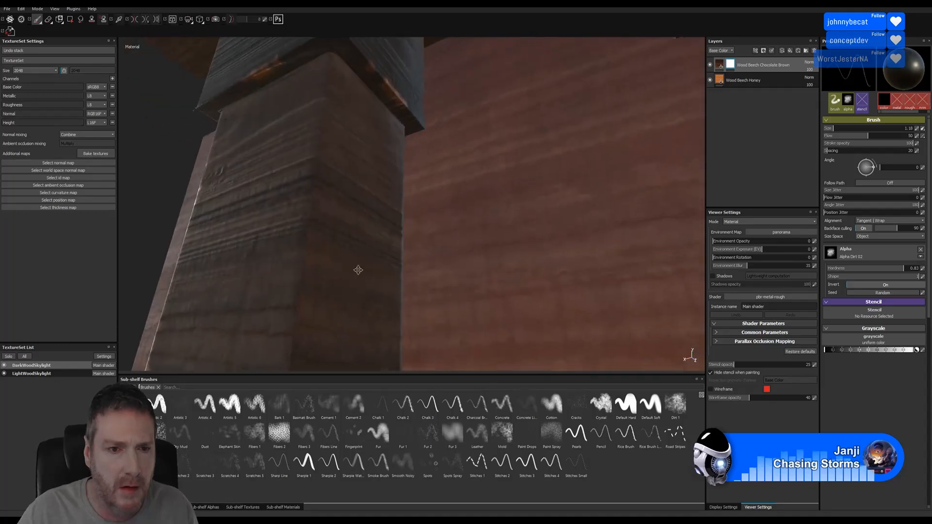
middle_click_drag(358, 271, 360, 250, "alt")
left_click_drag(329, 265, 326, 306)
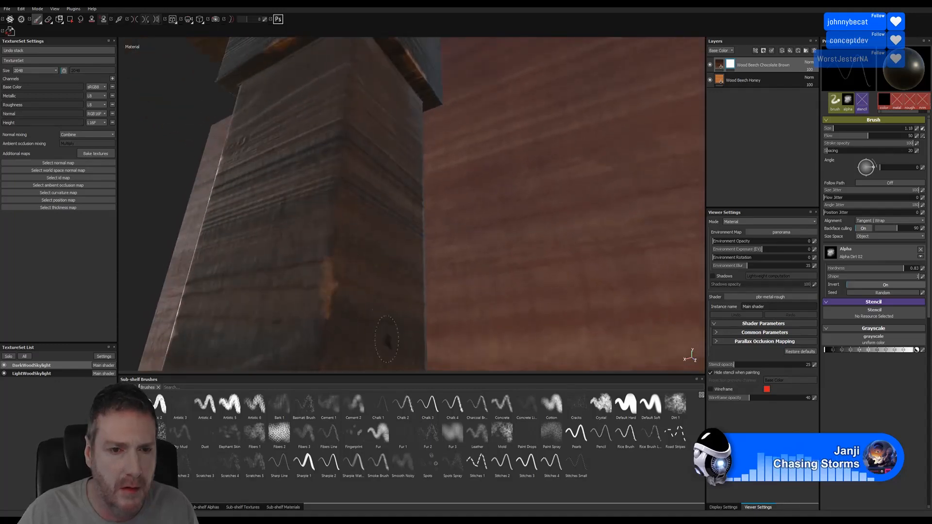
mouse_move(326, 288)
middle_mouse_down("alt")
mouse_move(393, 130)
mouse_move(383, 133)
mouse_move(359, 216)
middle_mouse_up("alt")
mouse_move(359, 221)
left_mouse_down()
mouse_move(334, 300)
mouse_move(340, 204)
left_mouse_up()
- Paint worn patches on the opposite side of the end baluster's base: the moulding, the block's top edge and the curved edge
left_click_drag(387, 286, 384, 213, "alt")
right_click_drag(292, 224, 225, 262, "alt")
mouse_move(225, 263)
left_mouse_down("alt")
mouse_move(396, 250)
mouse_move(488, 219)
mouse_move(444, 212)
mouse_move(490, 217)
left_mouse_up("alt")
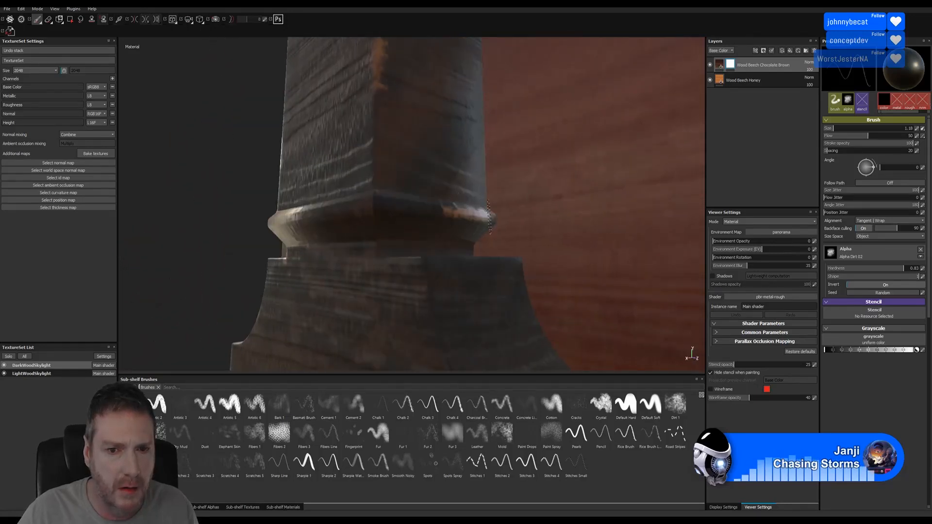
left_click_drag(483, 267, 495, 300, "alt")
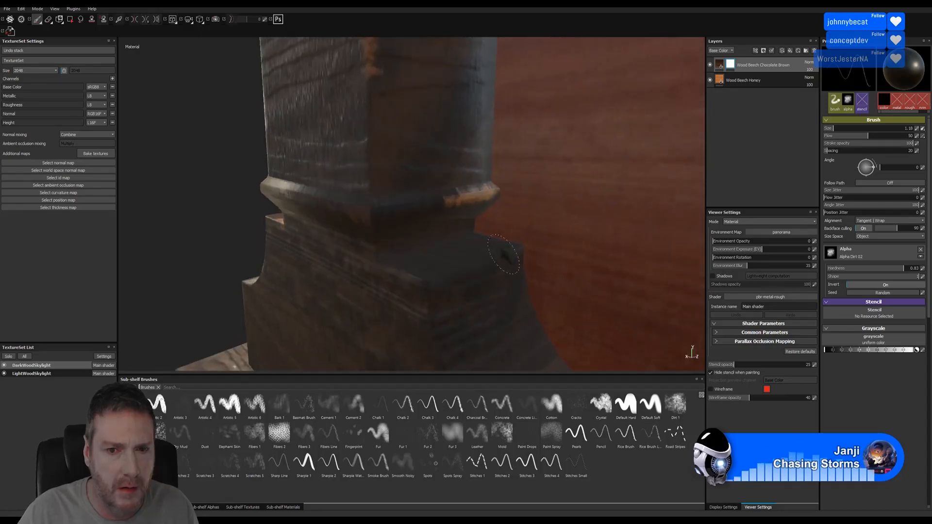
mouse_move(503, 254)
left_mouse_down()
mouse_move(456, 271)
mouse_move(367, 216)
left_mouse_up()
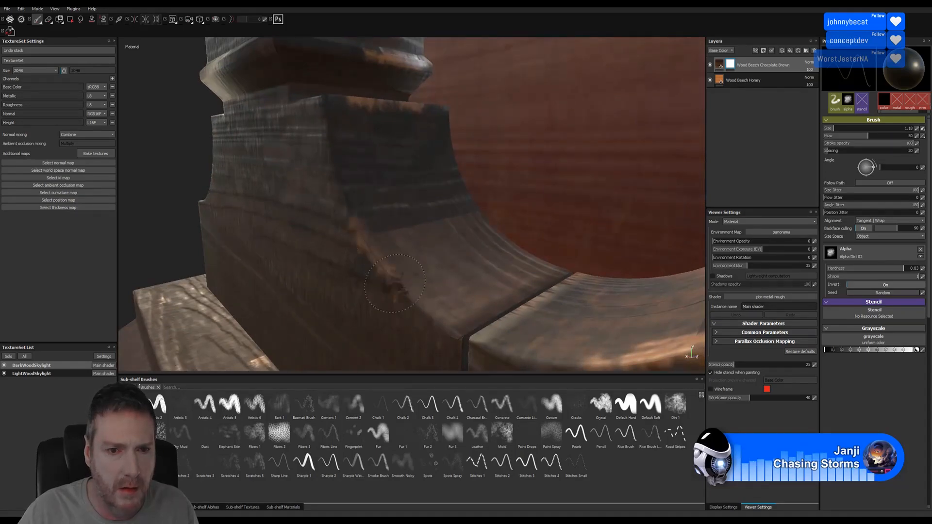
- Paint worn patches on the bottom rail's end corner and along its front top and lower moulding edges beside the first balusters
mouse_move(377, 265)
left_mouse_down("alt")
mouse_move(283, 256)
mouse_move(358, 275)
mouse_move(416, 254)
mouse_move(458, 265)
mouse_move(440, 262)
mouse_move(478, 259)
left_mouse_up("alt")
left_click_drag(296, 314, 340, 316, "alt")
right_click_drag(358, 317, 572, 316, "alt")
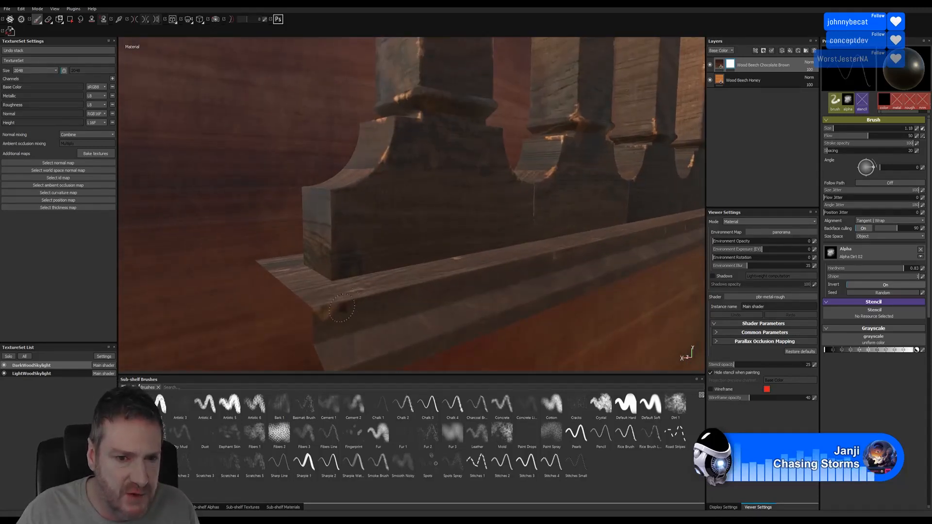
left_click_drag(342, 308, 392, 297)
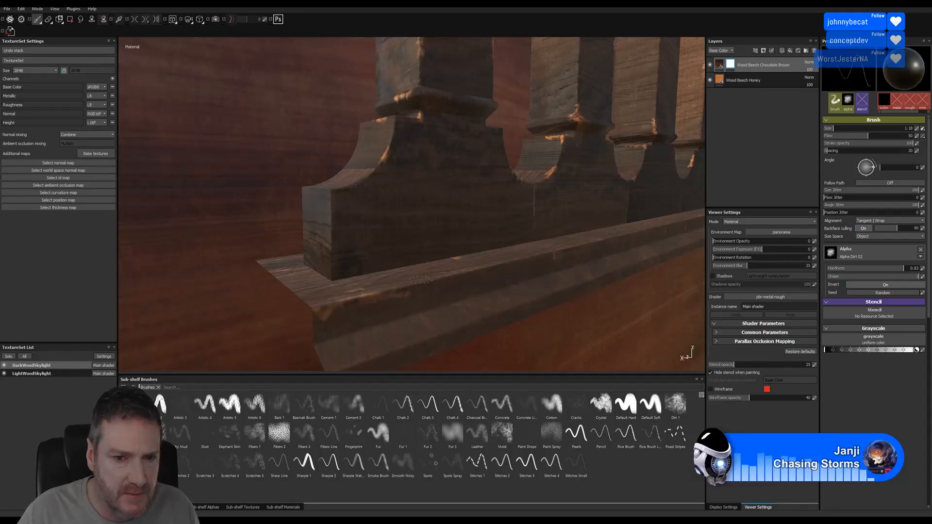
left_click_drag(502, 275, 407, 316, "alt")
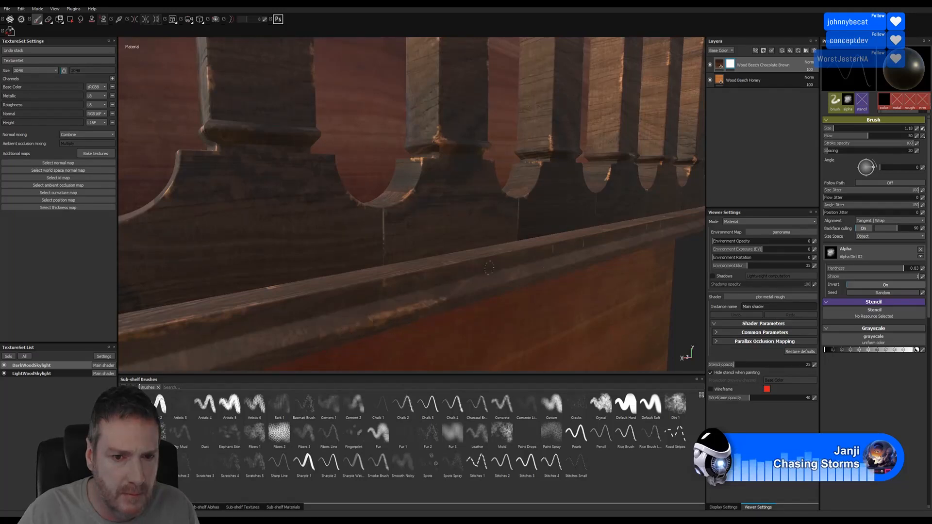
mouse_move(489, 267)
left_mouse_down("alt")
mouse_move(277, 285)
mouse_move(498, 278)
left_mouse_up("alt")
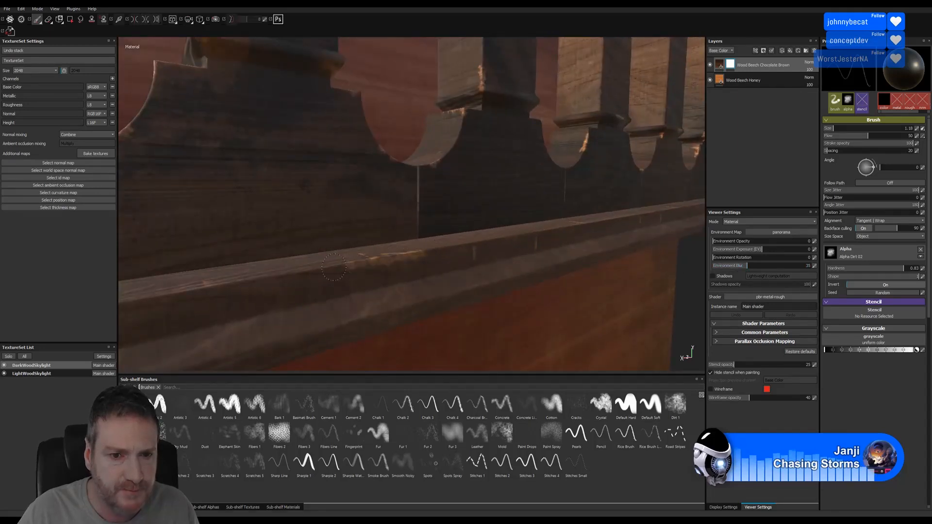
- Paint a long worn strip on the bottom rail's lower moulding edge and patches on its top edge and front face farther along
left_click_drag(333, 267, 331, 323, "alt")
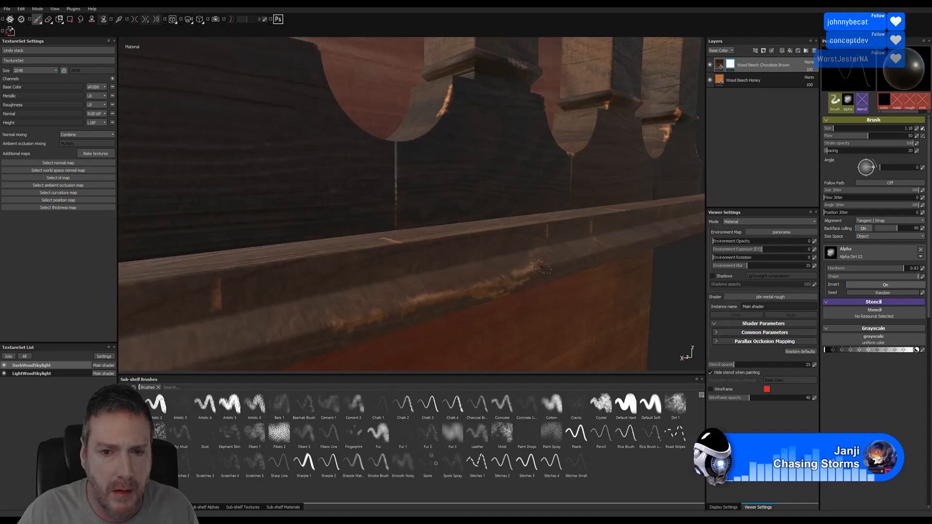
left_click_drag(478, 284, 305, 287, "alt")
right_click_drag(305, 286, 684, 263, "alt")
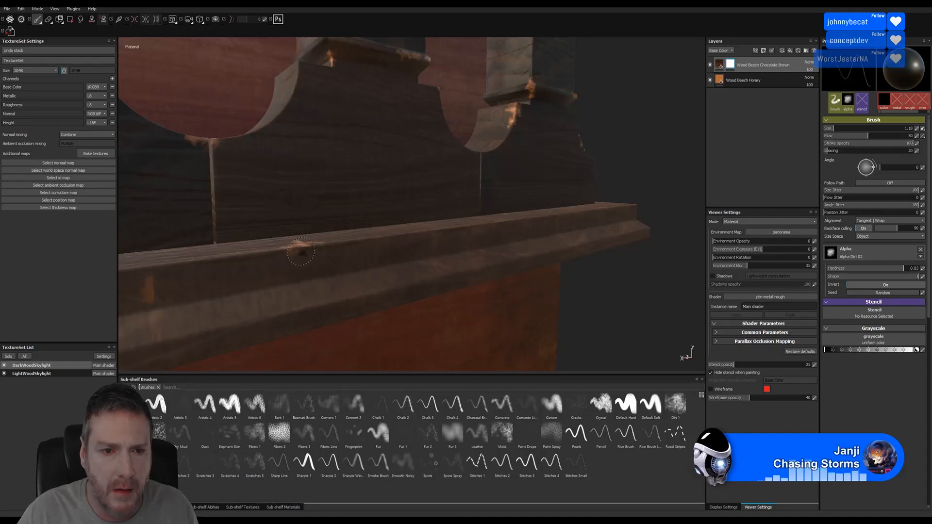
left_click_drag(253, 278, 285, 278, "alt")
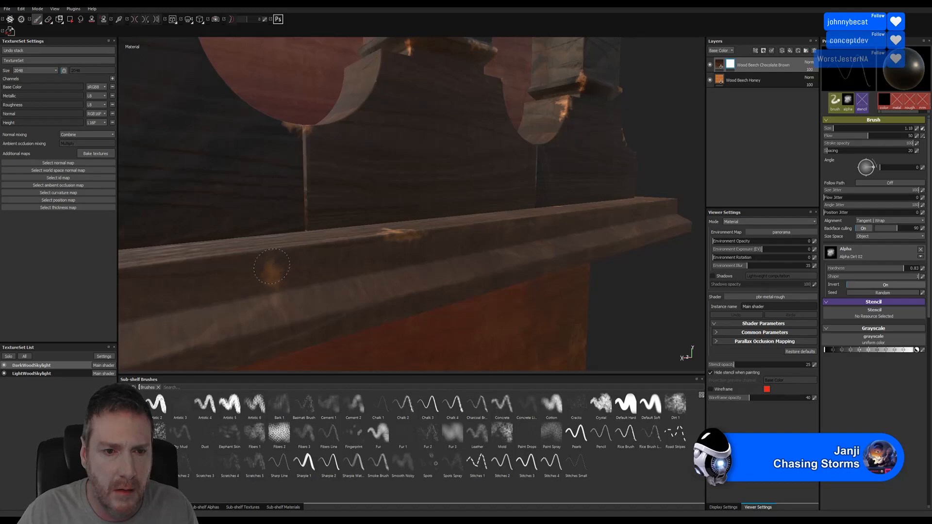
- Paint worn patches on the bottom rail's top edge near the opposite end and on that end's corner
left_click_drag(550, 277, 172, 307, "alt")
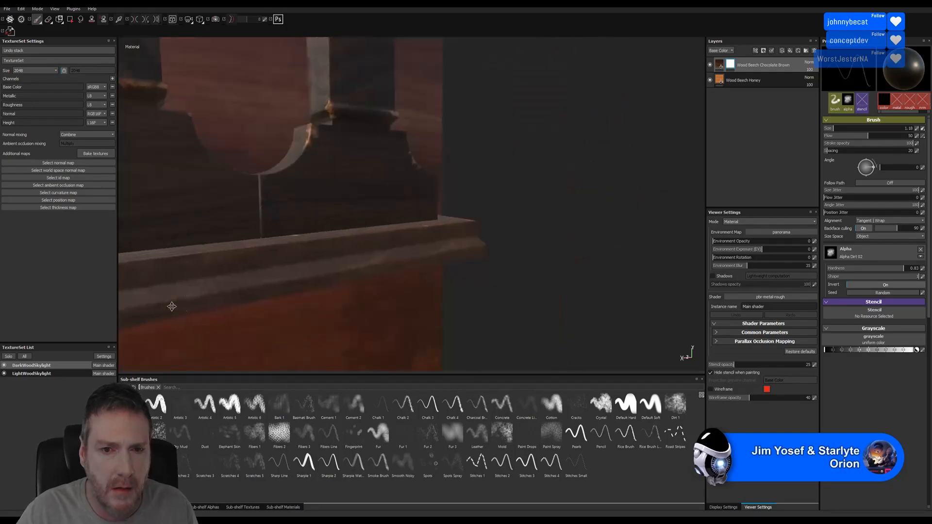
right_click_drag(172, 307, 675, 245, "alt")
left_click_drag(453, 221, 446, 252, "alt")
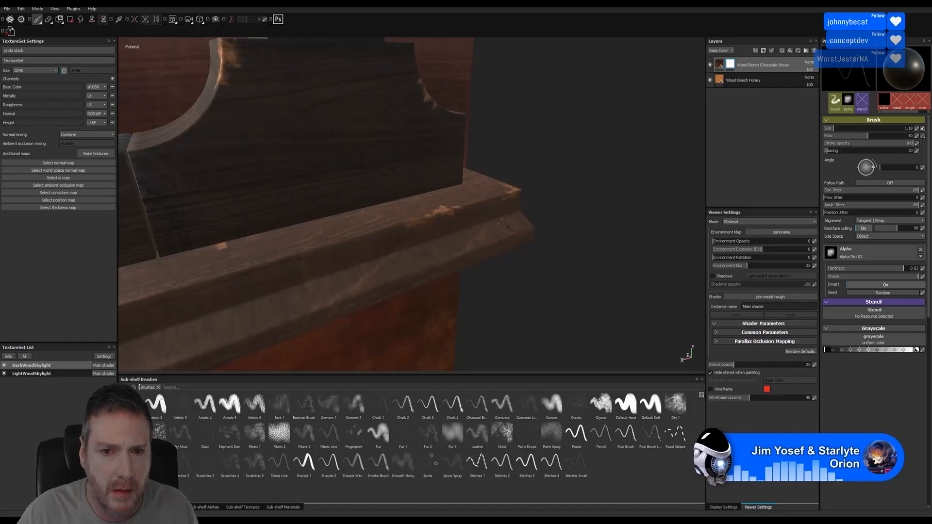
left_click_drag(508, 226, 402, 254, "alt")
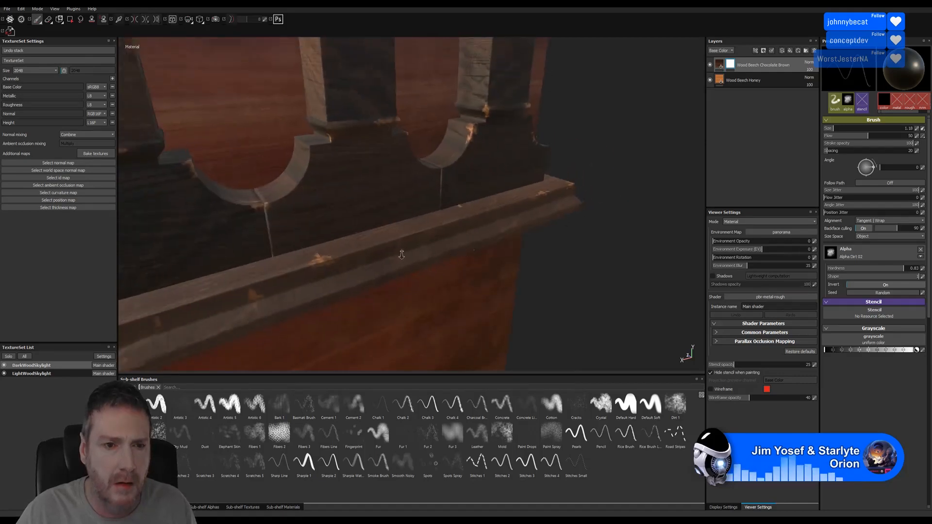
- Paint worn patches along the lower front edge of the top rail near its end
right_click_drag(401, 254, 247, 265, "alt")
middle_click_drag(247, 265, 474, 158, "alt")
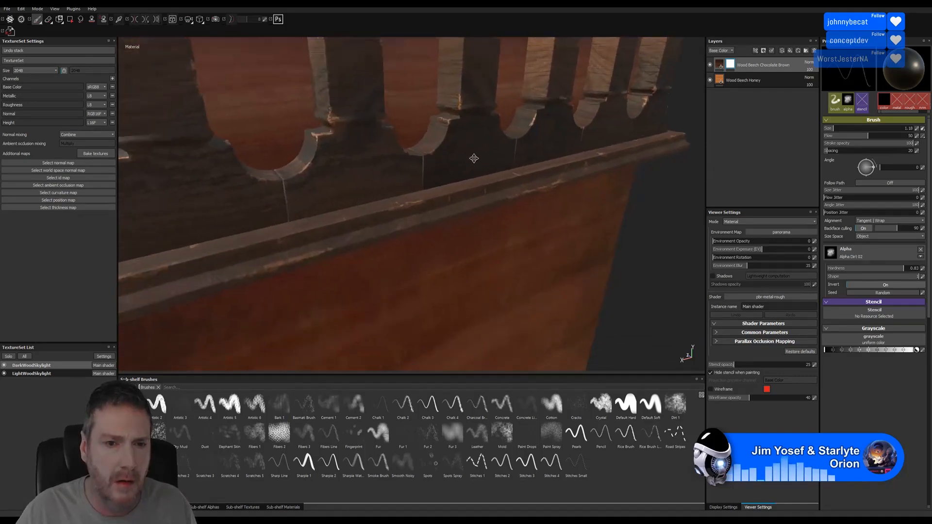
left_click_drag(474, 159, 366, 267, "alt")
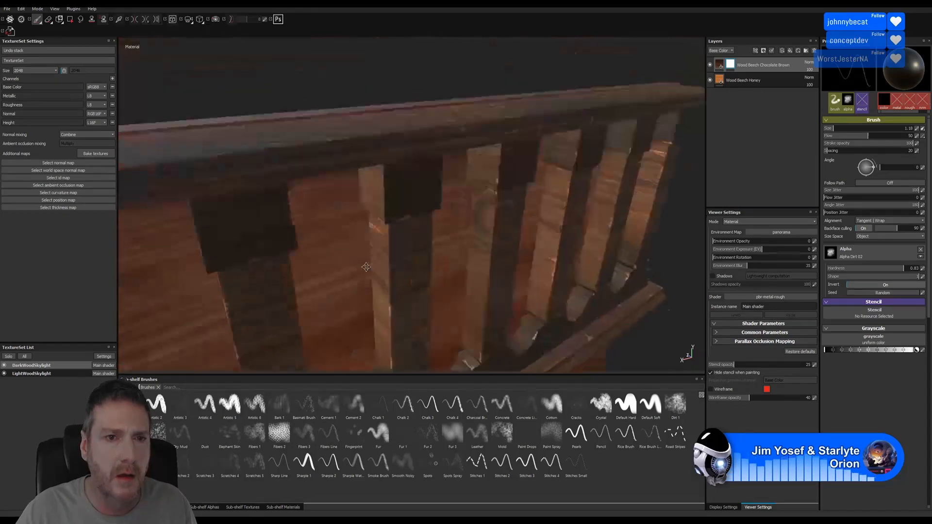
middle_click_drag(366, 267, 379, 311, "alt")
left_click_drag(379, 311, 339, 208, "alt")
middle_click_drag(272, 277, 378, 241, "alt")
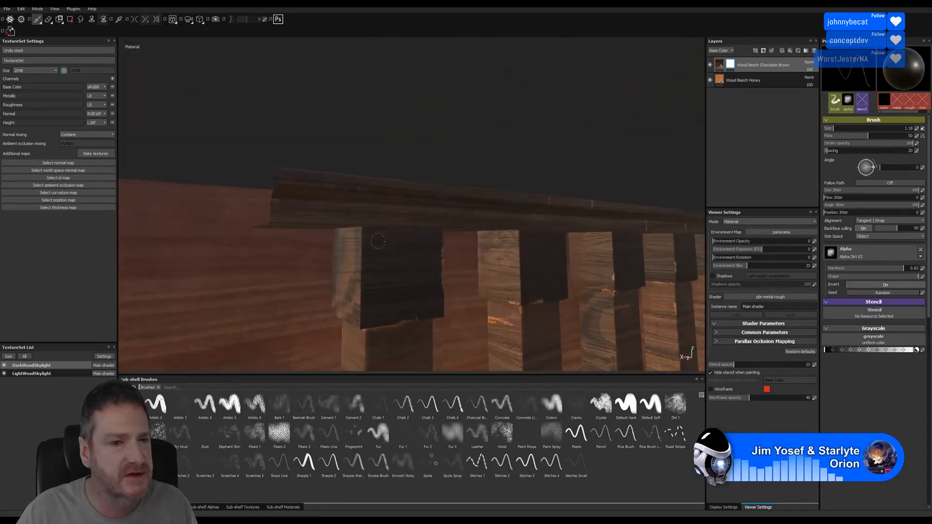
left_click_drag(378, 240, 345, 191, "alt")
scroll(319, 239, "up", 2)
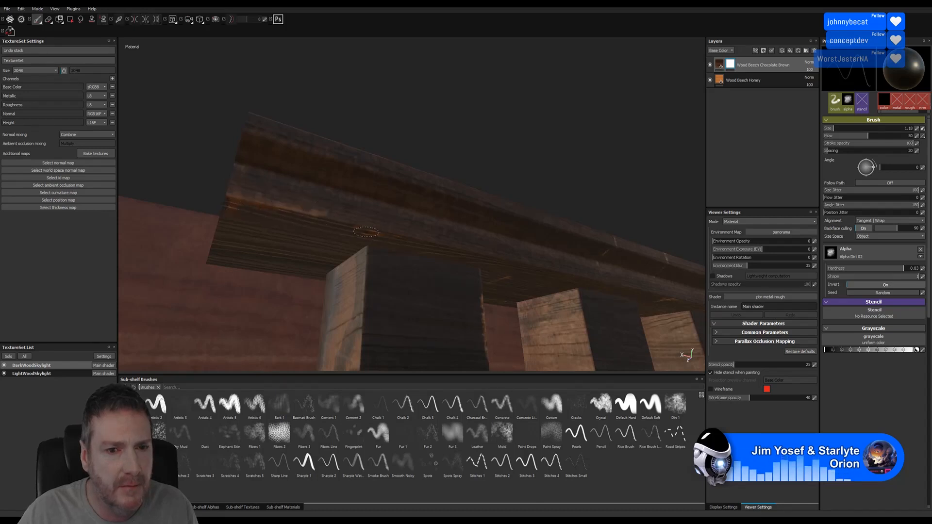
- Paint worn patches on the top rail's upper moulding and on its underside between the end baluster and its neighbour
mouse_move(391, 231)
middle_mouse_down("alt")
mouse_move(204, 242)
mouse_move(219, 237)
middle_mouse_up("alt")
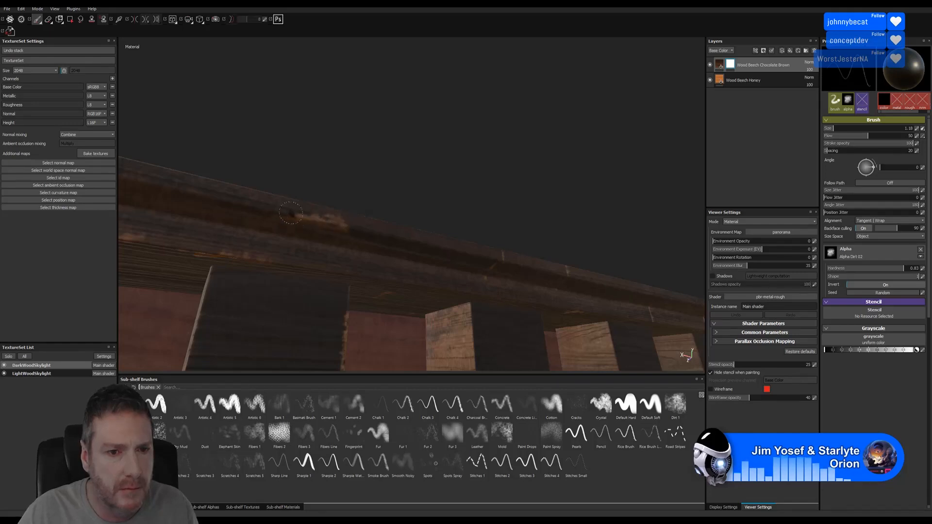
middle_click_drag(454, 246, 416, 221, "alt")
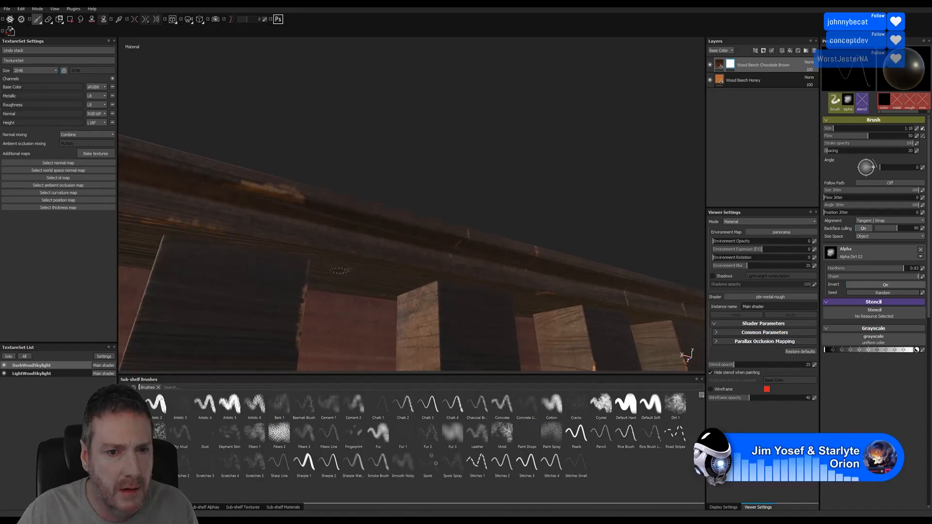
mouse_move(356, 273)
left_mouse_down("alt")
mouse_move(354, 262)
mouse_move(348, 268)
left_mouse_up("alt")
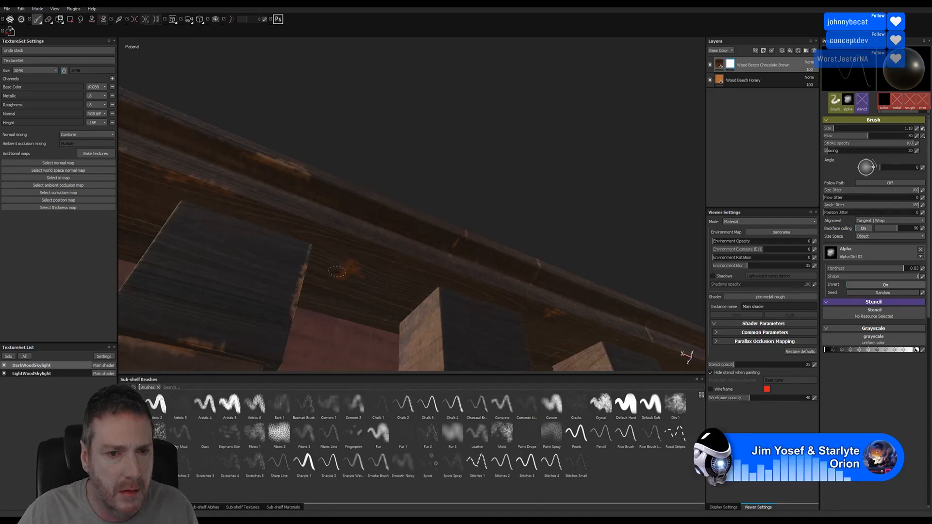
- Paint worn patches on the top rail's upper edge and down its moulding seams, plus a patch on the underside between two balusters
left_click_drag(345, 261, 437, 292, "alt")
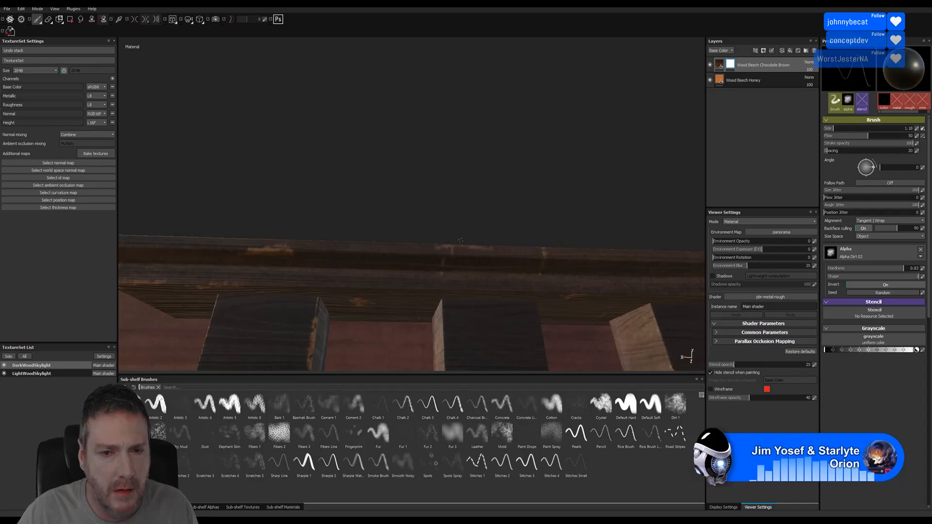
scroll(461, 240, "up", 3)
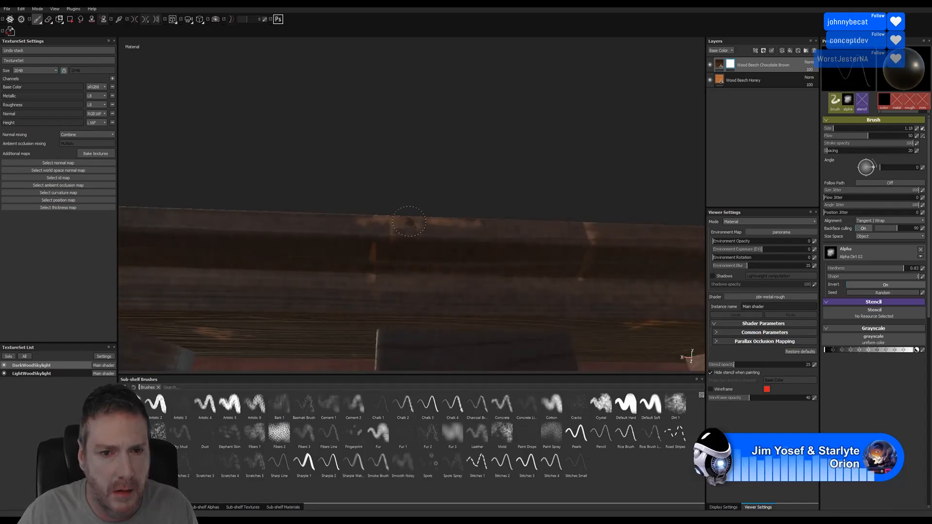
middle_click_drag(630, 246, 497, 218, "alt")
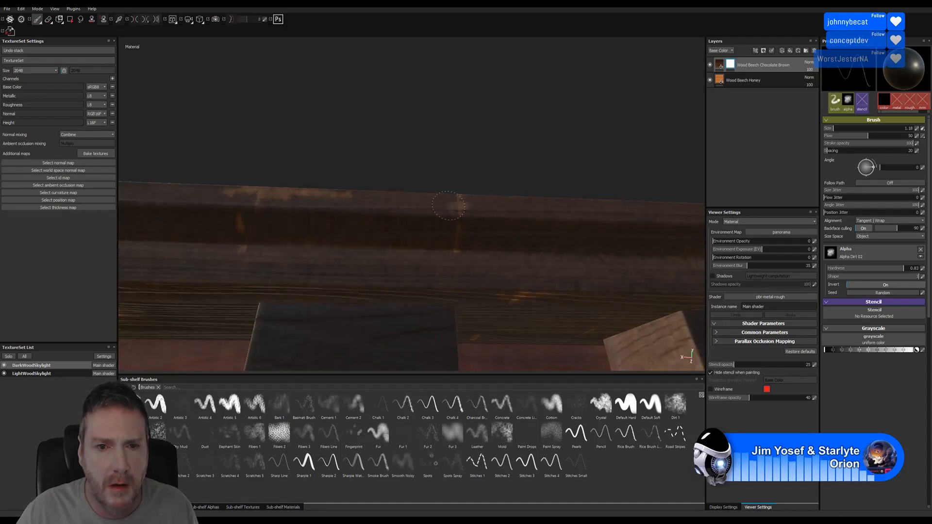
left_click(454, 201)
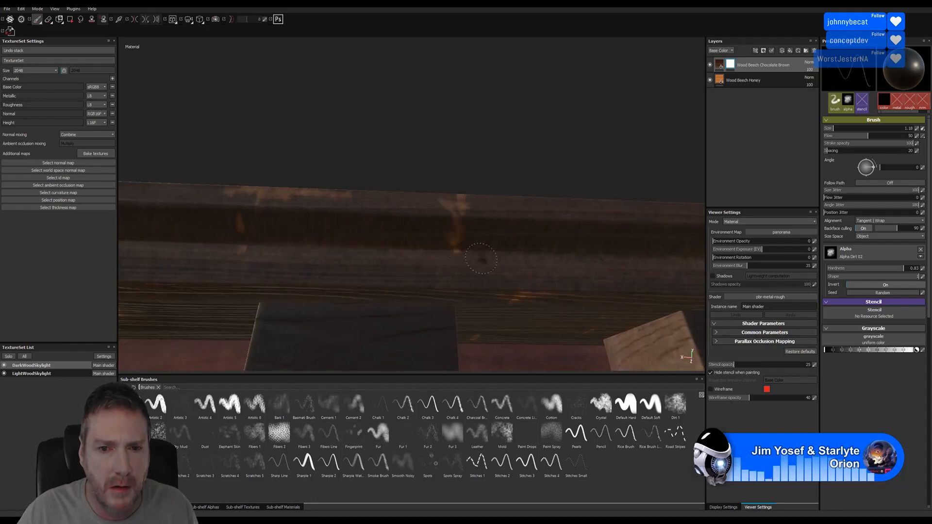
mouse_move(481, 258)
middle_mouse_down("alt")
mouse_move(474, 193)
mouse_move(481, 227)
middle_mouse_up("alt")
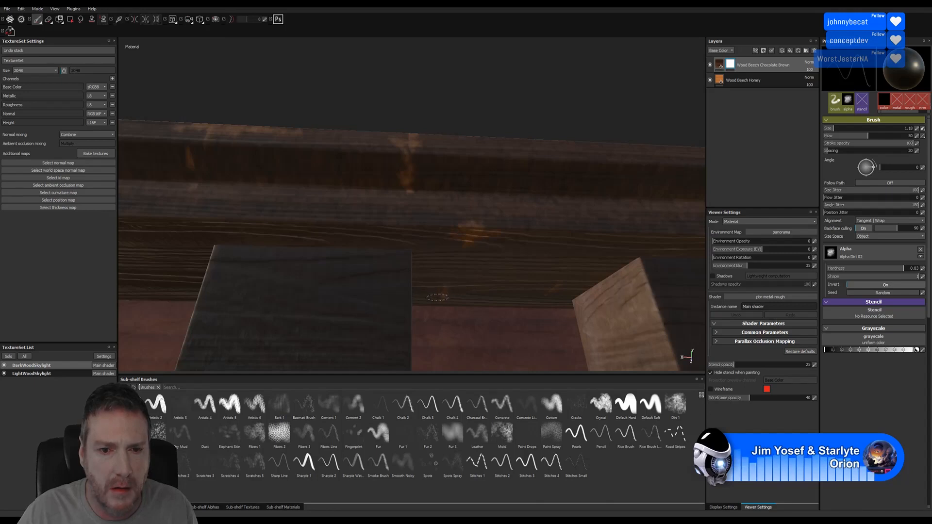
- Paint worn patches on the top rail's lower moulding above the next balusters and a long worn strip along its upper moulding
middle_click_drag(491, 299, 383, 312, "alt")
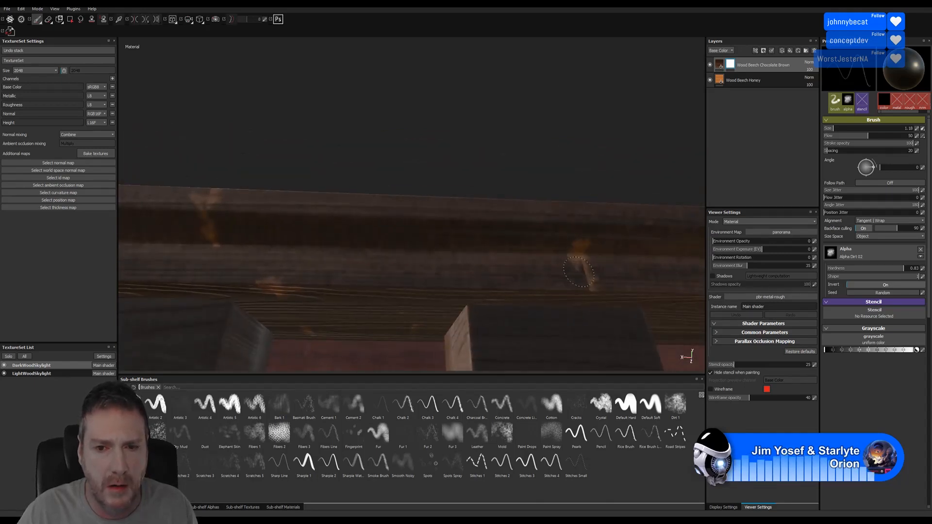
left_click_drag(582, 286, 568, 283)
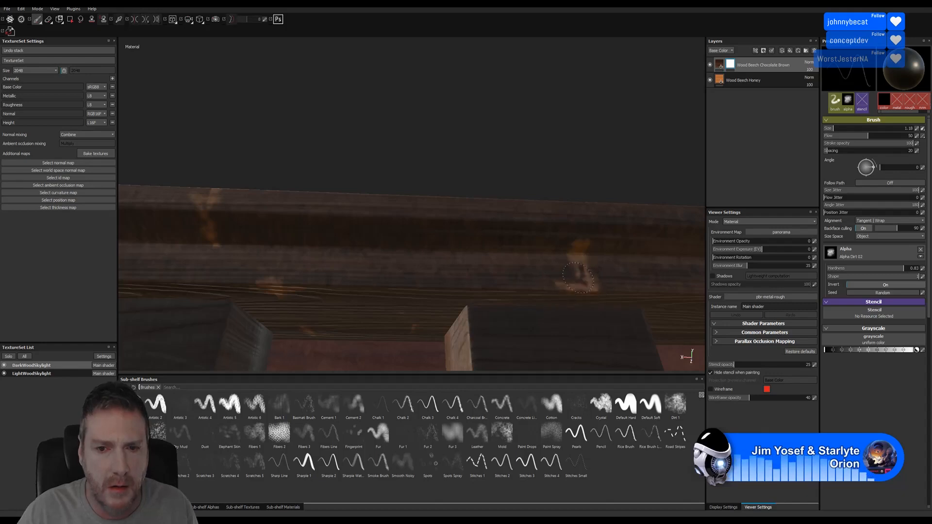
middle_click_drag(547, 233, 337, 225, "alt")
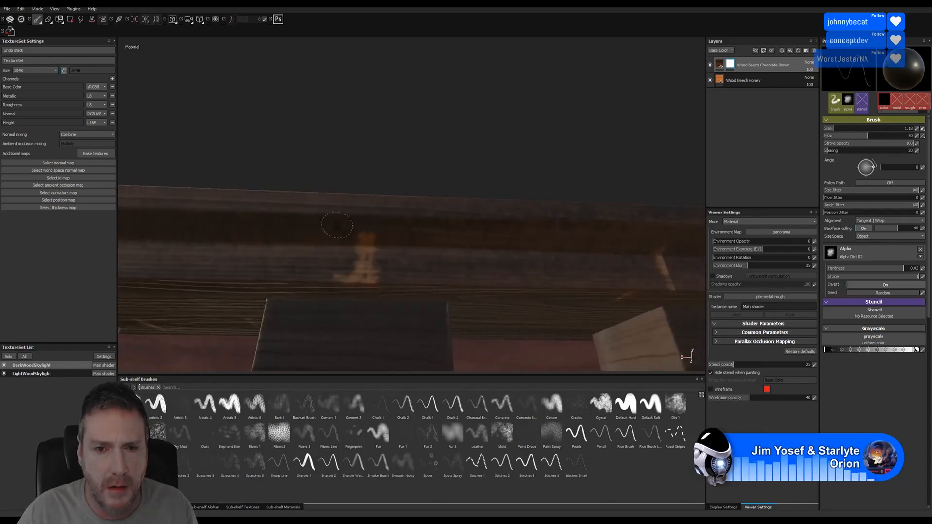
mouse_move(480, 224)
left_mouse_down()
mouse_move(648, 224)
mouse_move(437, 204)
mouse_move(498, 259)
mouse_move(501, 241)
left_mouse_up()
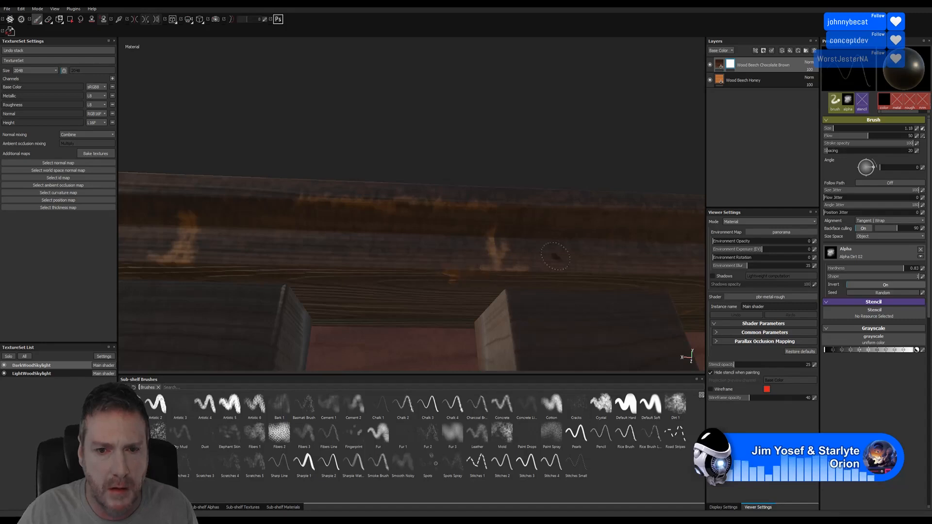
- Paint a cross-shaped worn patch at the top rail's next upper-moulding seam and a thin strip along the lower moulding edge below it
mouse_move(472, 273)
left_mouse_down("alt")
mouse_move(270, 252)
mouse_move(243, 245)
mouse_move(260, 247)
mouse_move(240, 223)
left_mouse_up("alt")
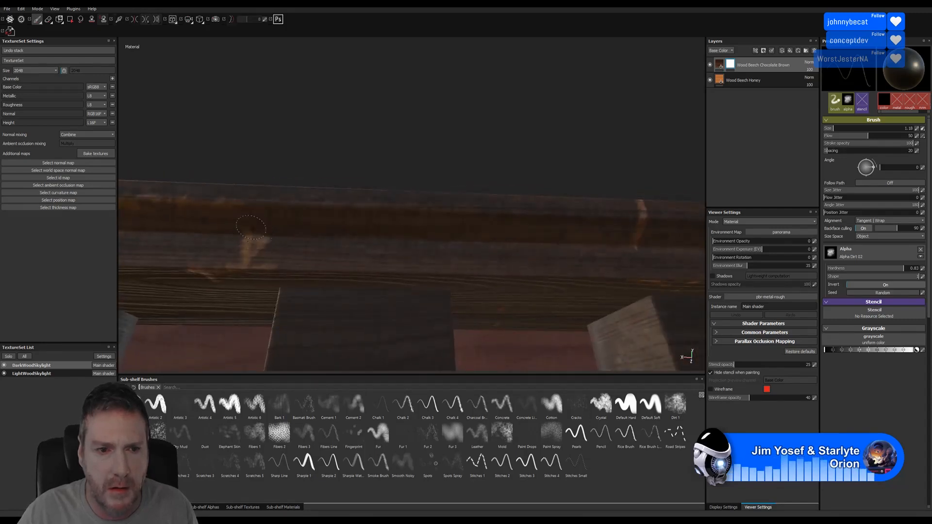
mouse_move(396, 253)
left_mouse_down("alt")
mouse_move(395, 262)
mouse_move(444, 254)
mouse_move(427, 214)
mouse_move(406, 222)
left_mouse_up("alt")
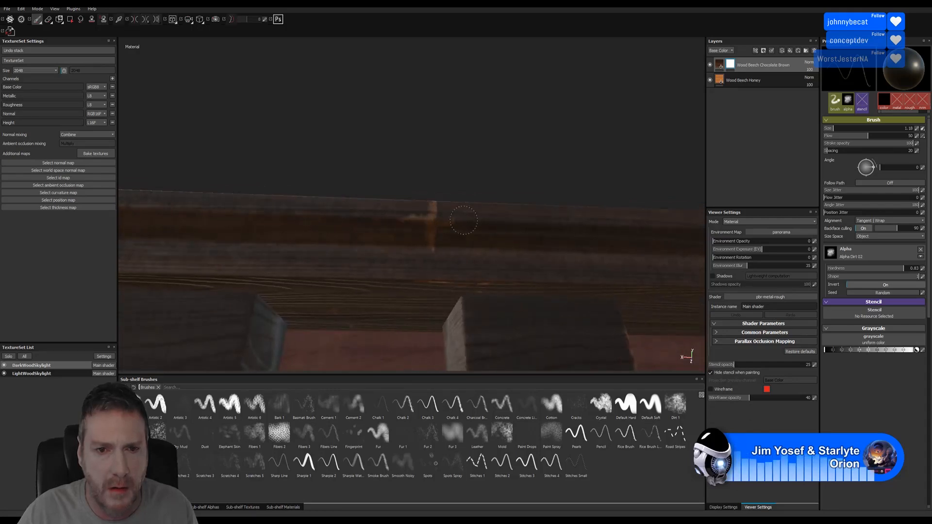
mouse_move(464, 220)
left_mouse_down()
mouse_move(442, 204)
mouse_move(427, 208)
left_mouse_up()
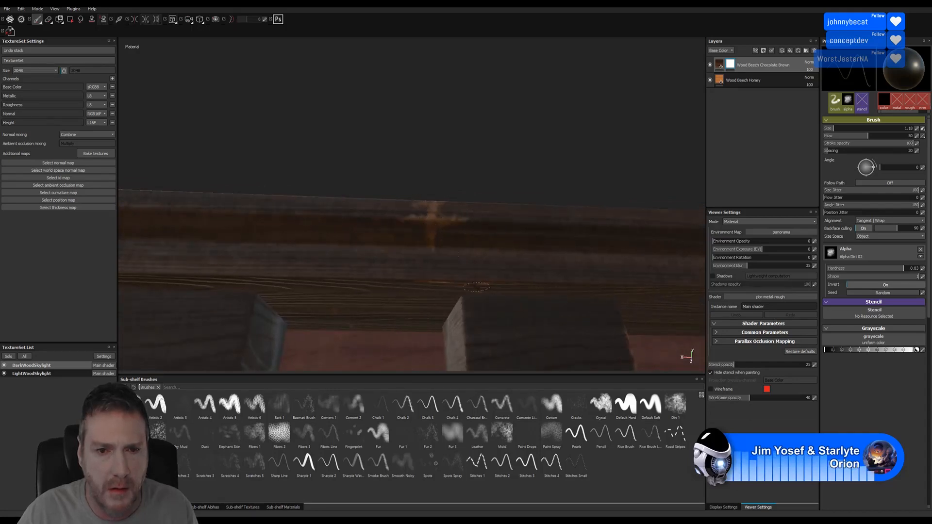
left_click_drag(425, 281, 468, 281)
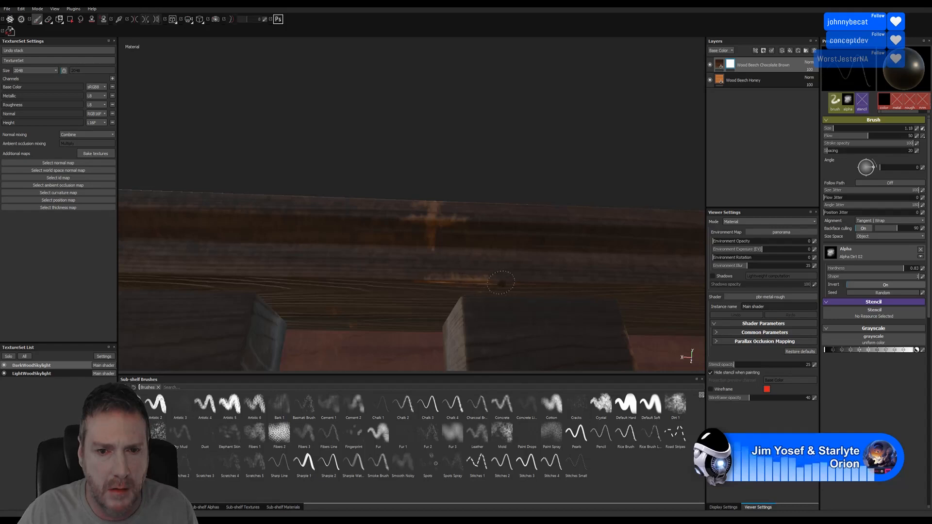
- Paint worn patches on the top rail's upper edge and lower moulding edge near its far end
middle_click_drag(461, 275, 181, 235, "alt")
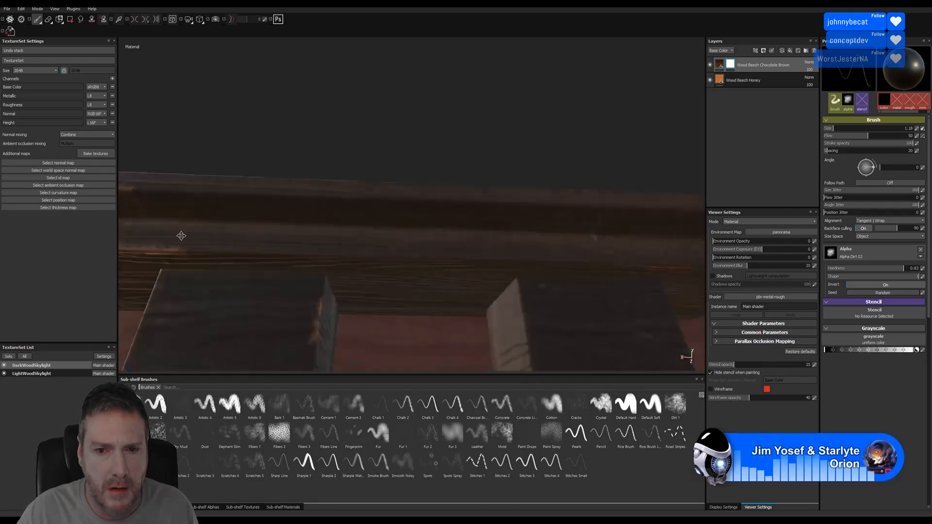
mouse_move(581, 267)
middle_mouse_down("alt")
mouse_move(350, 254)
mouse_move(486, 203)
middle_mouse_up("alt")
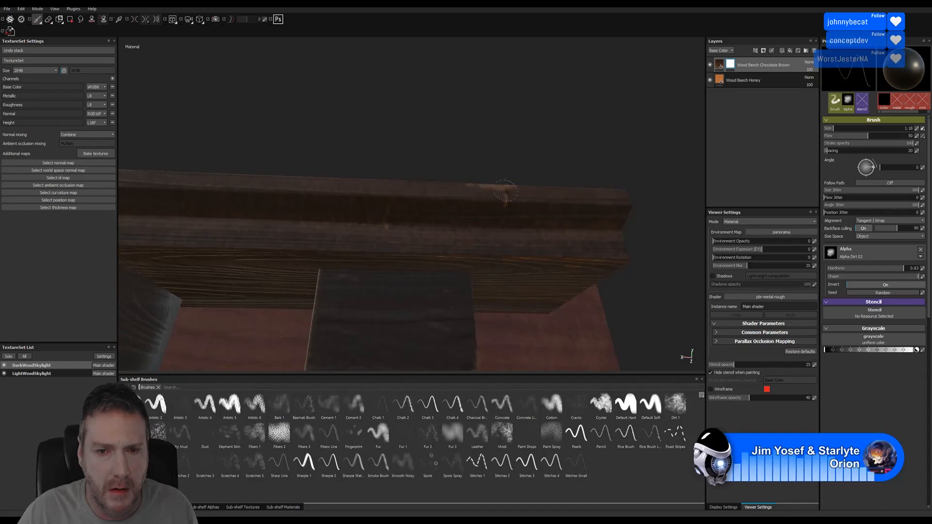
left_click_drag(544, 258, 593, 256)
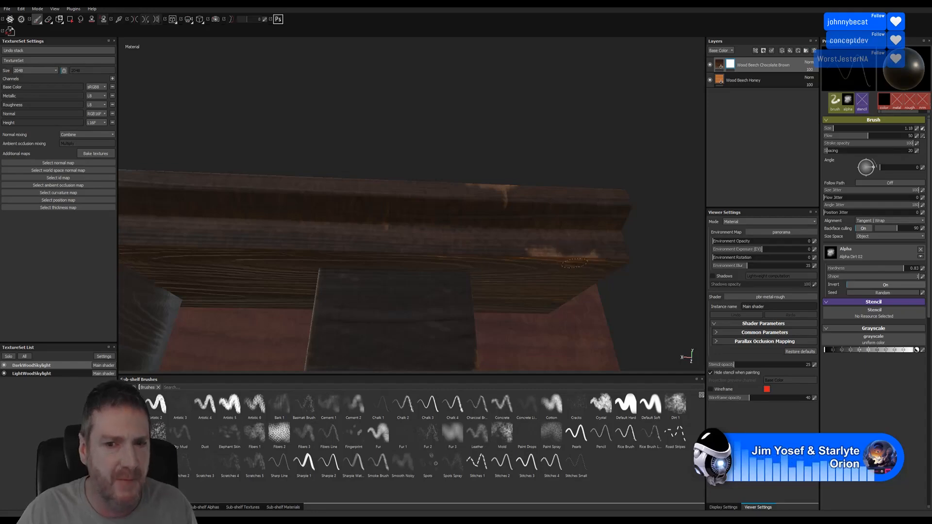
- Examine the worn edges across the whole balustrade and the horizontal scratch on the end baluster's front face up close
right_click_drag(564, 258, 320, 244, "alt")
left_click_drag(321, 244, 432, 187, "alt")
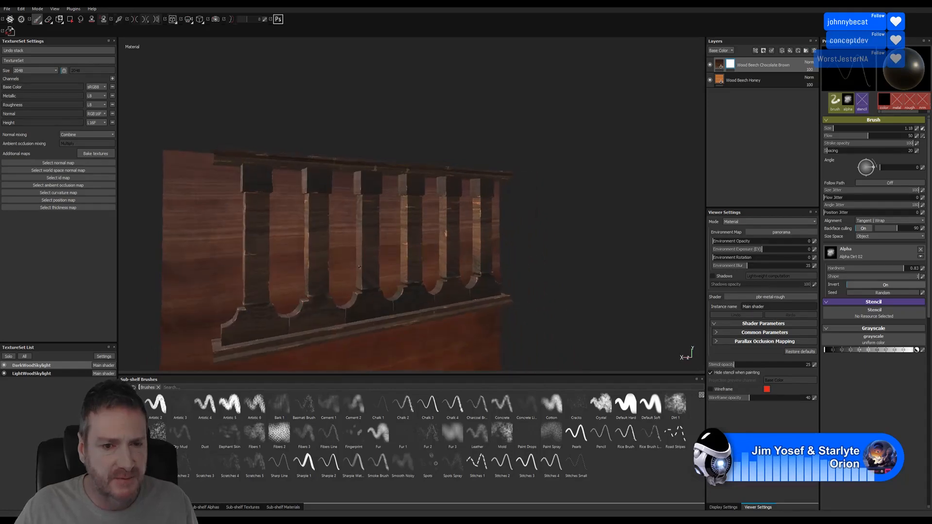
right_click_drag(478, 279, 566, 285, "alt")
mouse_move(358, 255)
middle_mouse_down("alt")
mouse_move(441, 240)
mouse_move(456, 223)
middle_mouse_up("alt")
scroll(342, 218, "down", 1)
left_click_drag(332, 212, 355, 209, "alt")
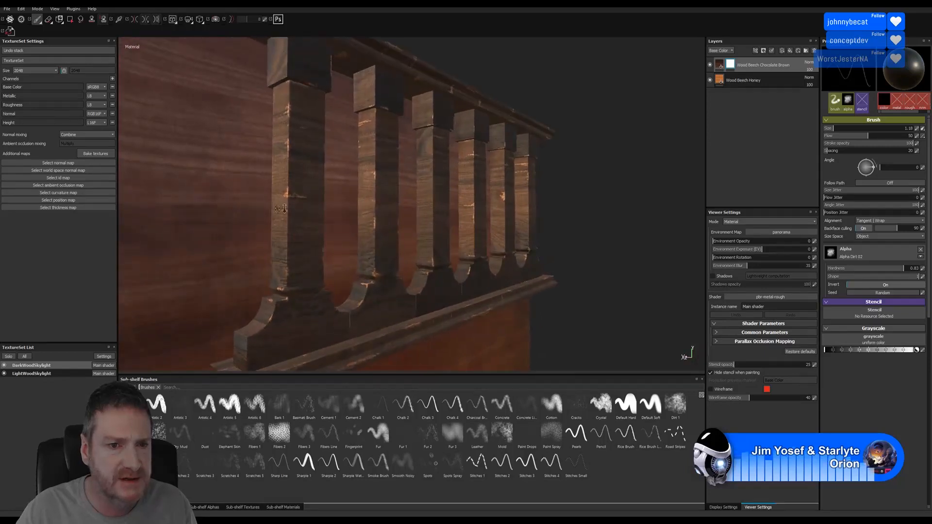
scroll(285, 209, "up", 3)
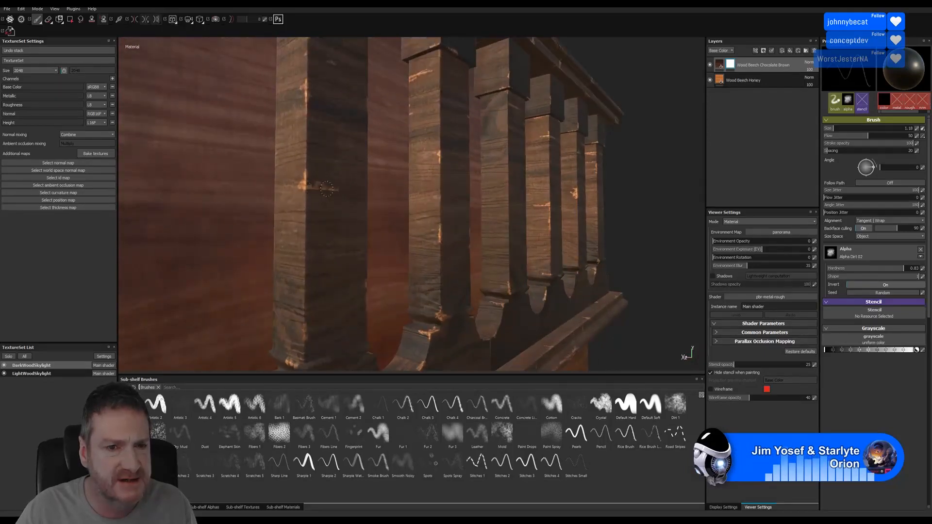
scroll(310, 198, "up", 4)
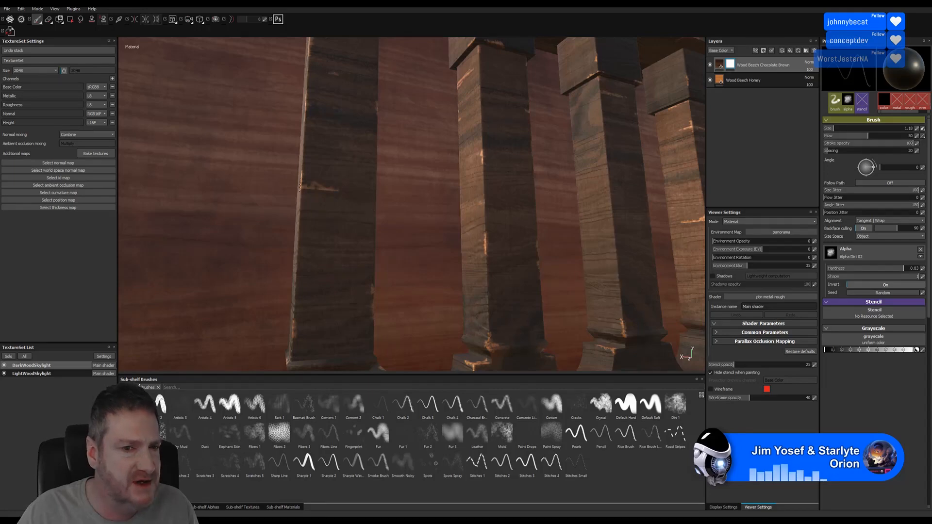
mouse_move(475, 233)
right_mouse_down("alt")
mouse_move(208, 244)
mouse_move(470, 210)
right_mouse_up("alt")
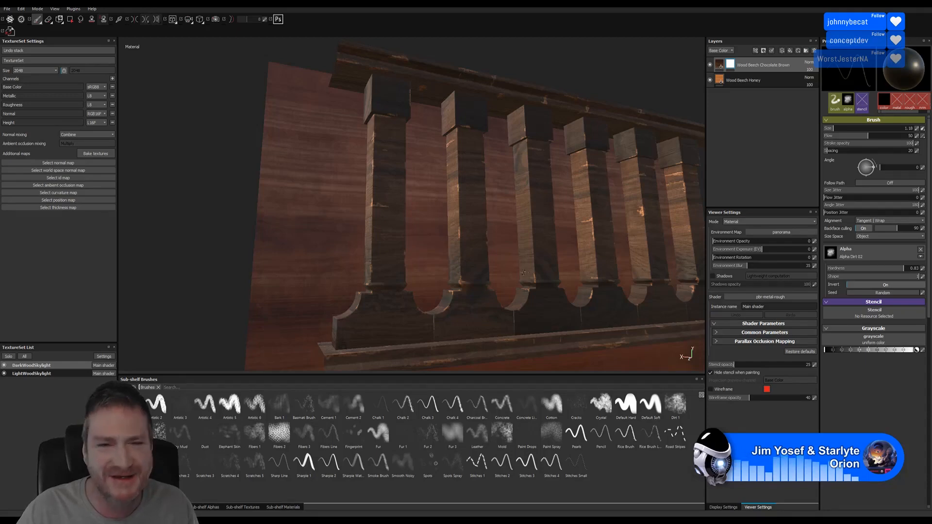
right_click_drag(370, 216, 499, 211, "alt")
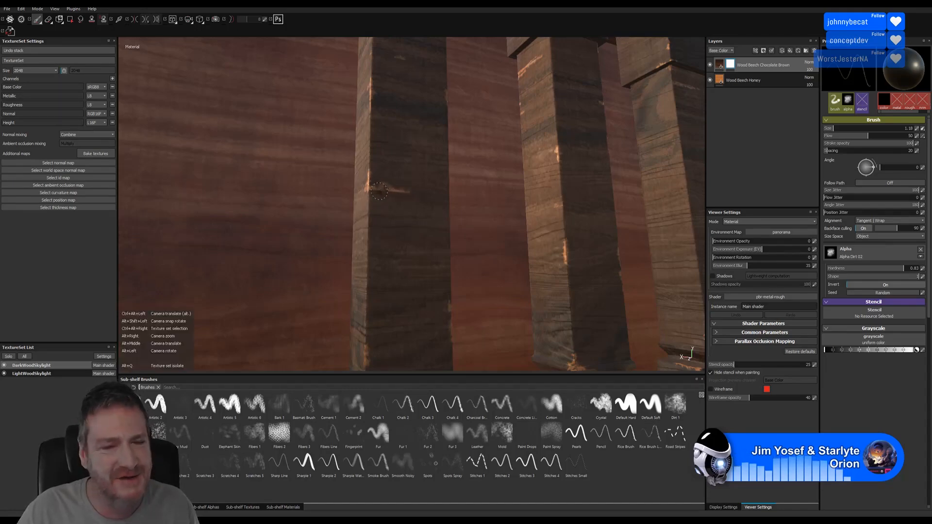
right_click_drag(384, 196, 396, 201, "alt")
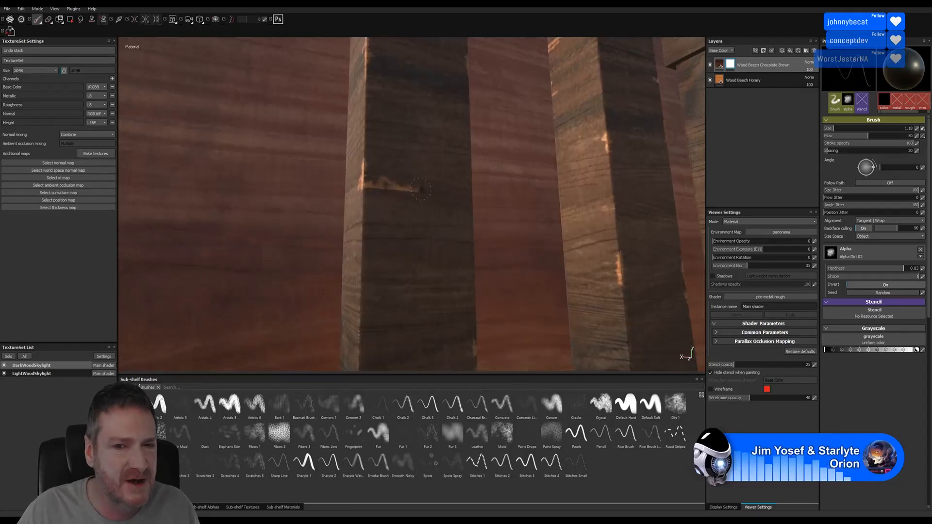
right_click_drag(484, 200, 390, 213, "alt")
left_click_drag(390, 214, 513, 228, "alt")
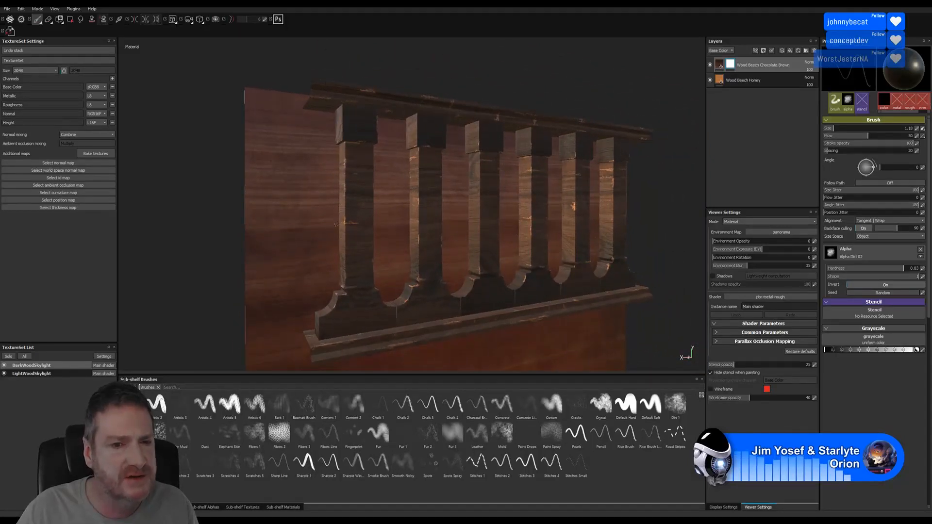
scroll(336, 225, "up", 6)
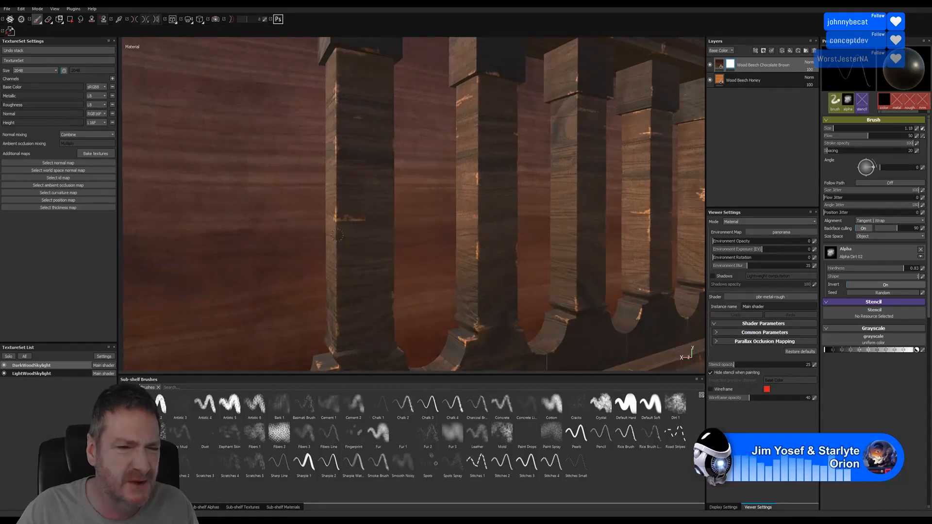
scroll(338, 236, "up", 6)
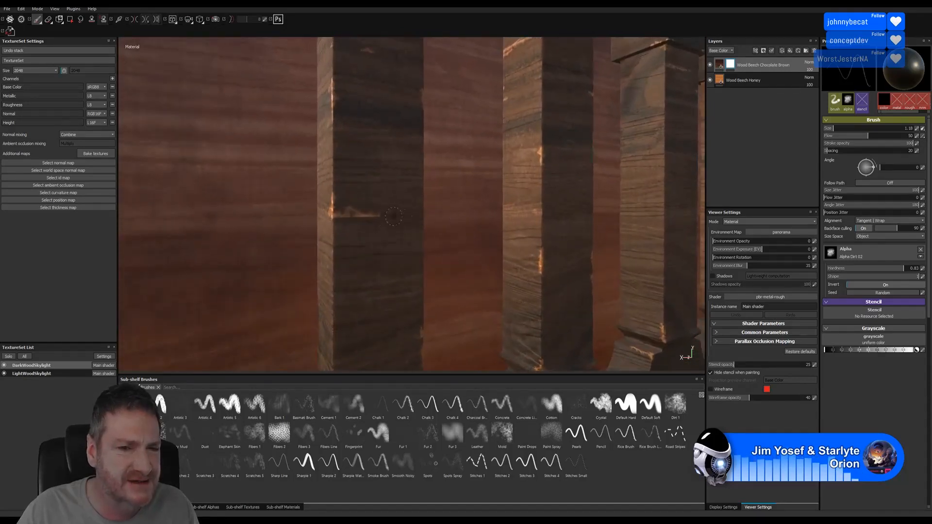
left_click_drag(386, 219, 358, 191, "alt")
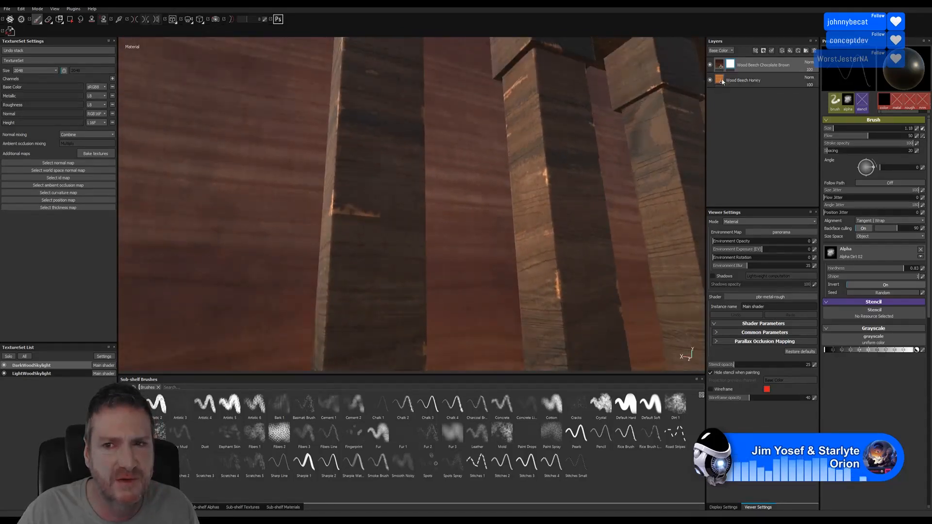
- Paint out the horizontal scratch on the end baluster's front face with white on the mask and set the grayscale back to black
left_click(917, 350)
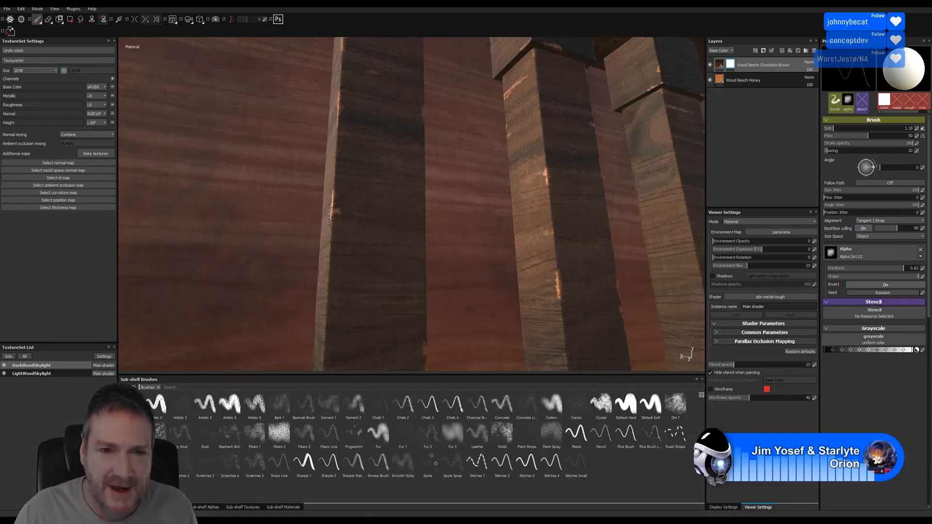
left_click_drag(841, 350, 812, 354)
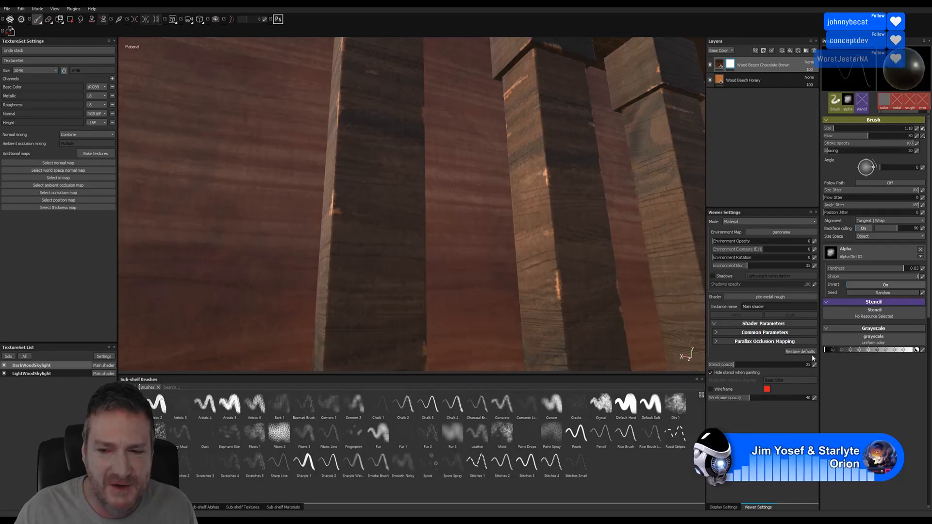
right_click_drag(561, 214, 560, 272, "alt")
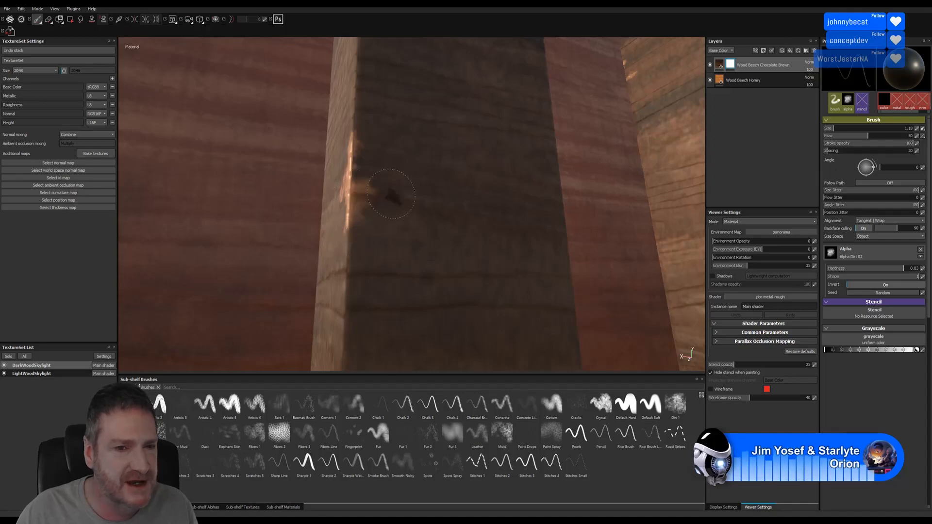
mouse_move(467, 205)
right_mouse_down("alt")
mouse_move(306, 246)
mouse_move(202, 246)
mouse_move(422, 218)
right_mouse_up("alt")
middle_click_drag(636, 195, 412, 218, "alt")
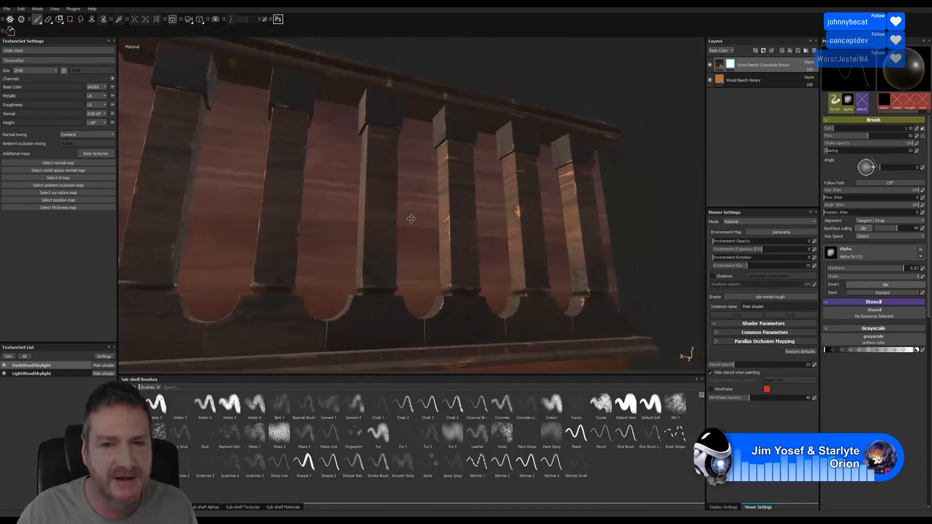
middle_click_drag(546, 216, 524, 222, "alt")
right_click_drag(438, 210, 536, 217, "alt")
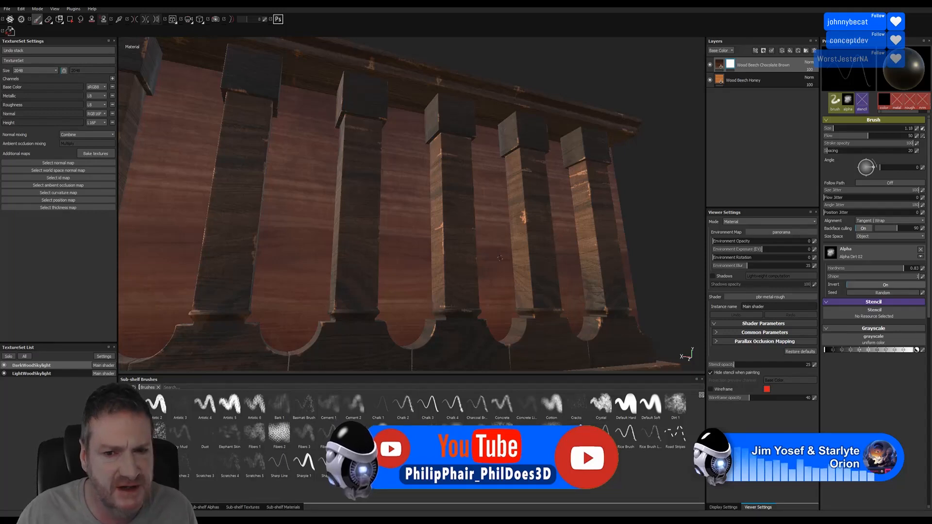
key("alt")
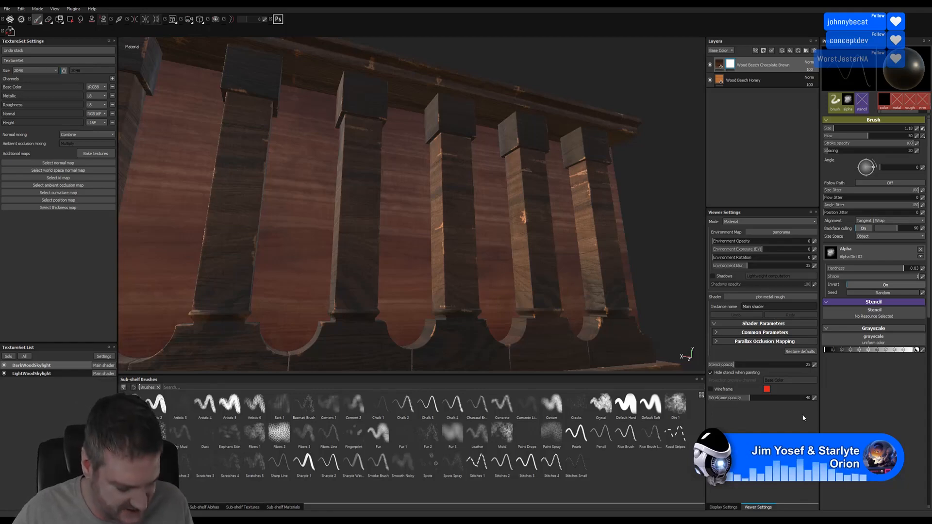
key("alt")
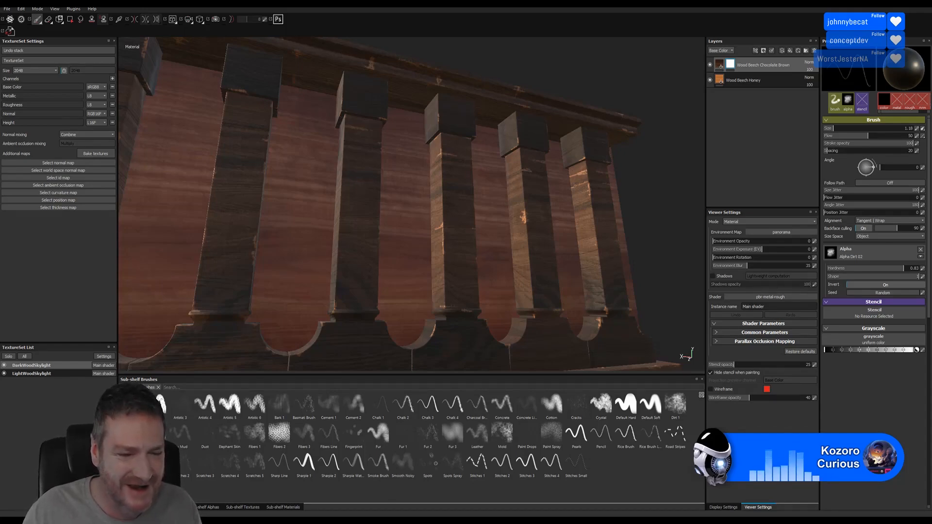
- Switch to Microsoft Edge and try to open the copied fbcdn.net link
key("super")
left_click(308, 445)
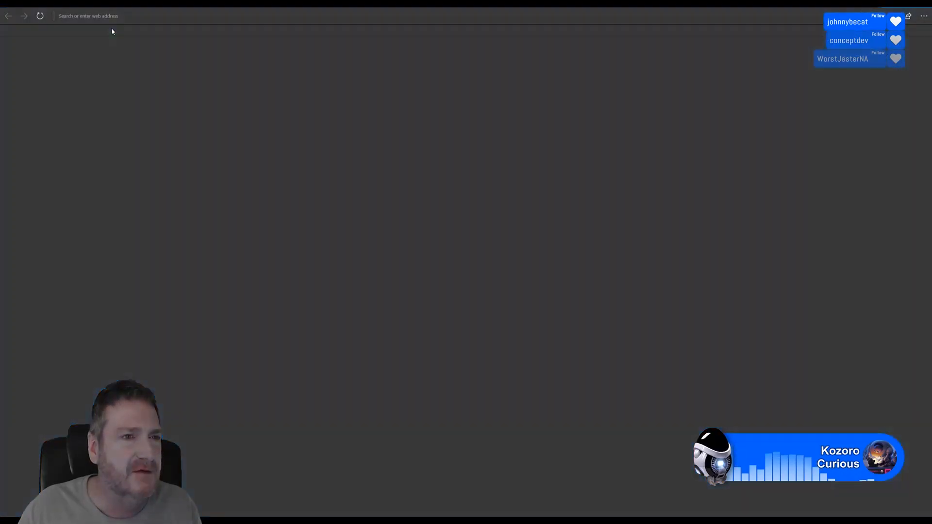
left_click(15, 31)
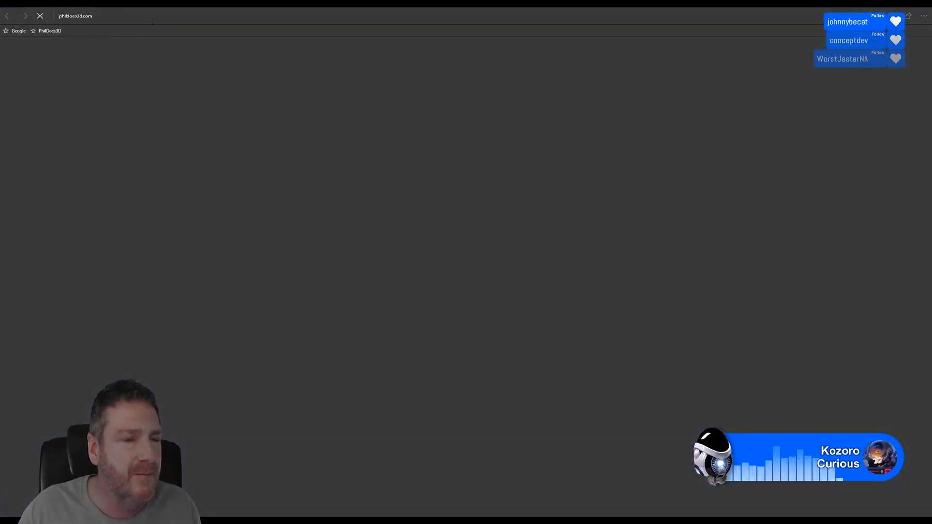
left_click(162, 21)
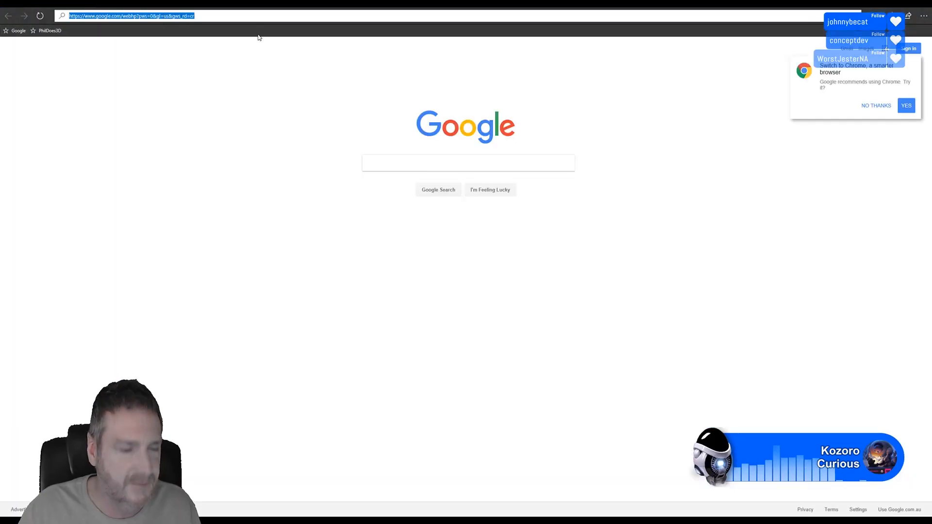
key("ctrl+v")
key("Return")
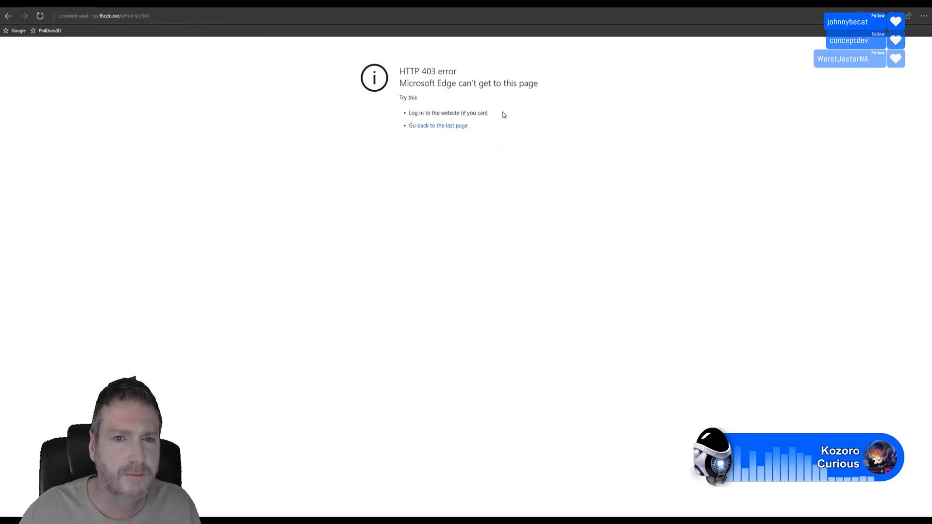
left_click(171, 18)
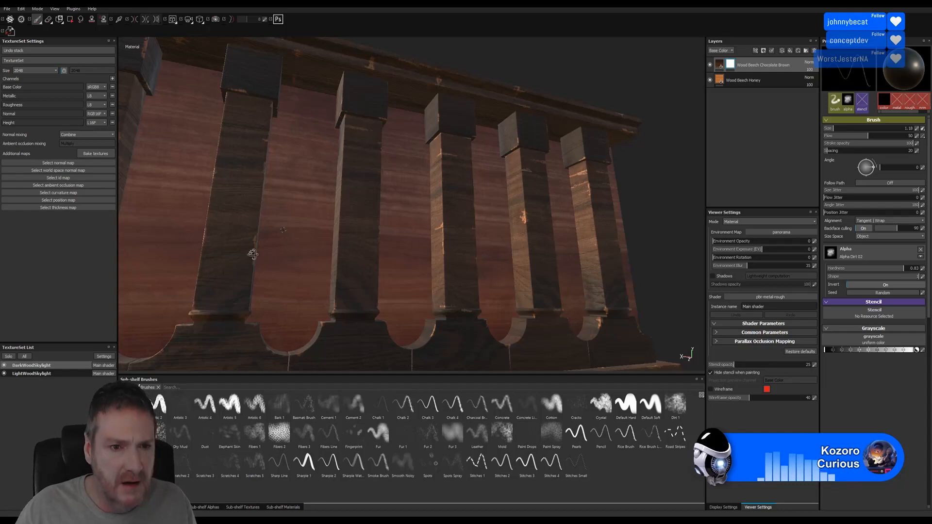
- Return to Substance Painter and examine the worn edges on the balusters and top rail, up close and across the whole balustrade
mouse_move(252, 254)
left_mouse_down("alt")
mouse_move(200, 265)
mouse_move(318, 235)
mouse_move(342, 320)
mouse_move(322, 202)
mouse_move(278, 201)
mouse_move(277, 181)
mouse_move(350, 204)
mouse_move(405, 206)
mouse_move(253, 199)
mouse_move(252, 211)
mouse_move(266, 209)
left_mouse_up("alt")
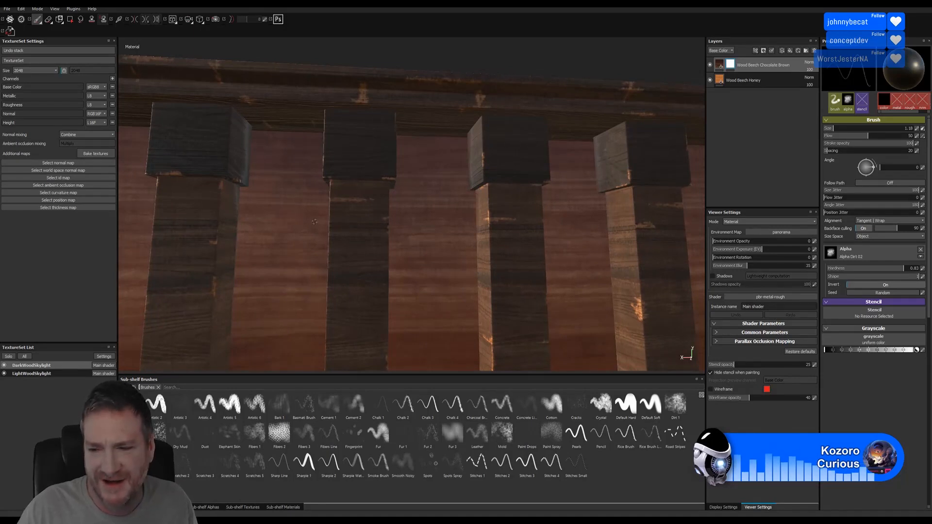
right_click_drag(355, 210, 545, 205, "alt")
right_click_drag(360, 199, 389, 220, "alt")
left_click_drag(389, 220, 469, 219, "alt")
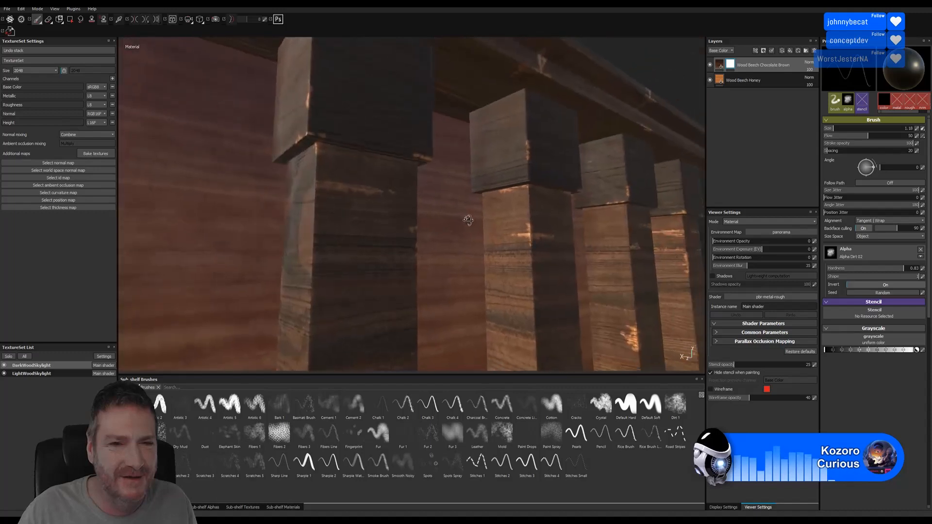
middle_click_drag(468, 219, 435, 223, "alt")
scroll(435, 223, "down", 2)
scroll(491, 250, "down", 2)
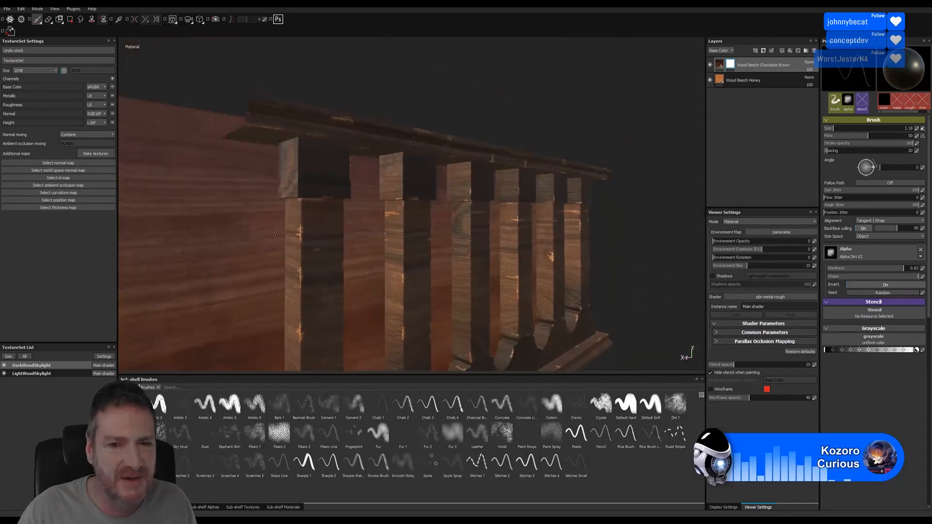
middle_click_drag(497, 255, 496, 246, "alt")
left_click_drag(496, 246, 374, 135, "alt")
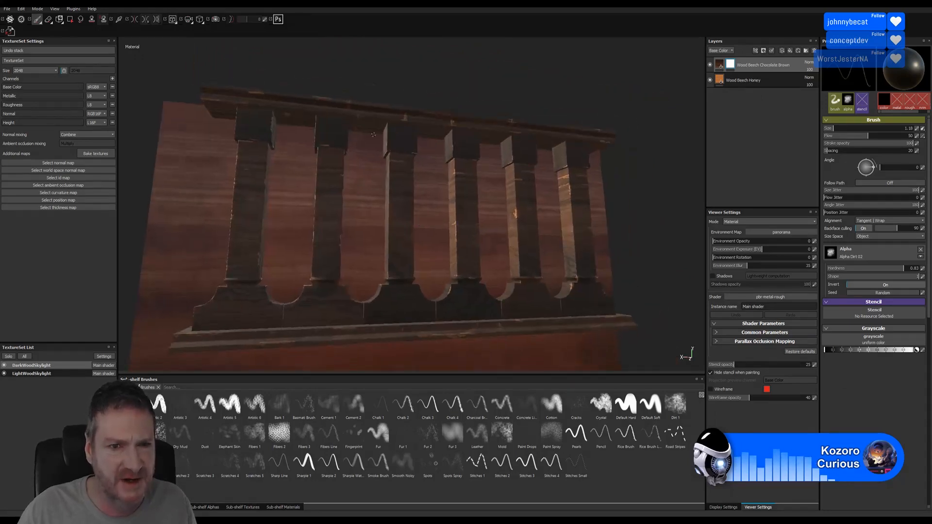
left_click_drag(388, 238, 313, 293, "alt")
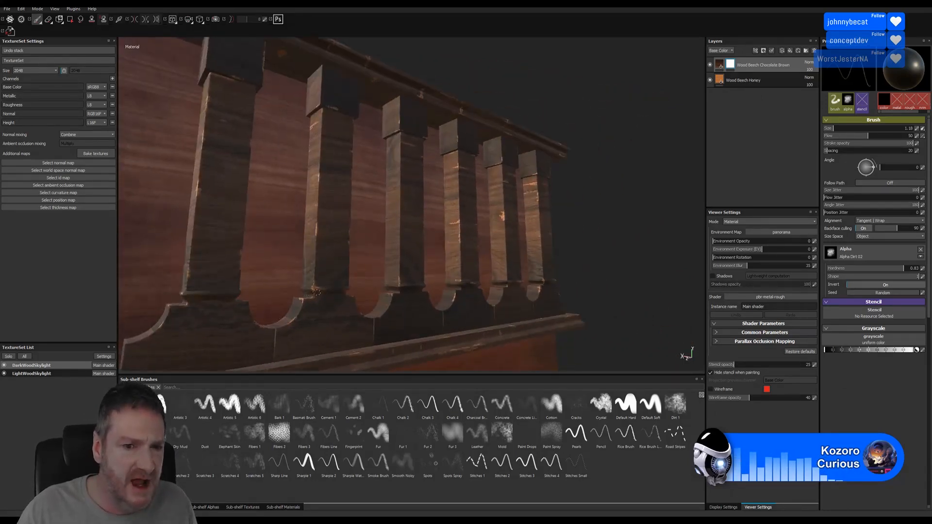
- Darken the Wood Color of the Wood Beech Honey layer to a brightness value of 0.485
left_click(720, 83)
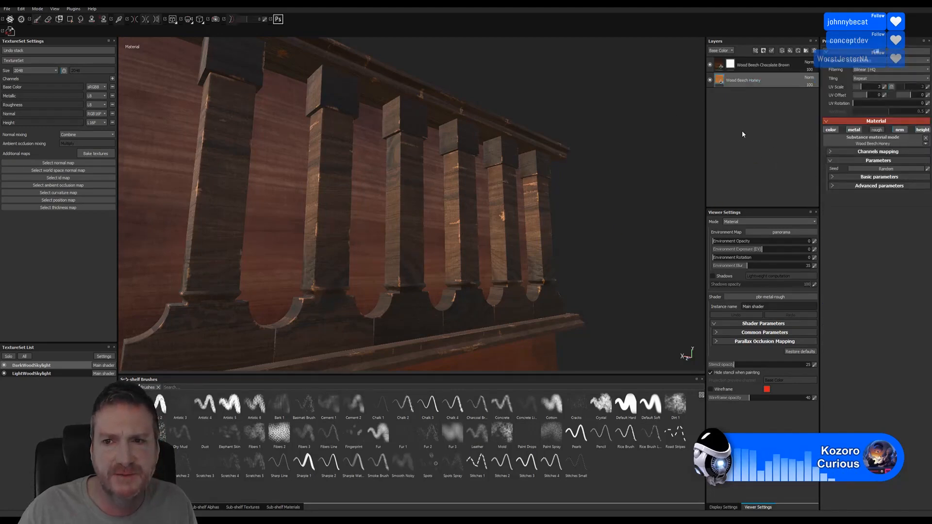
left_click(832, 177)
left_click(832, 178)
left_click(833, 186)
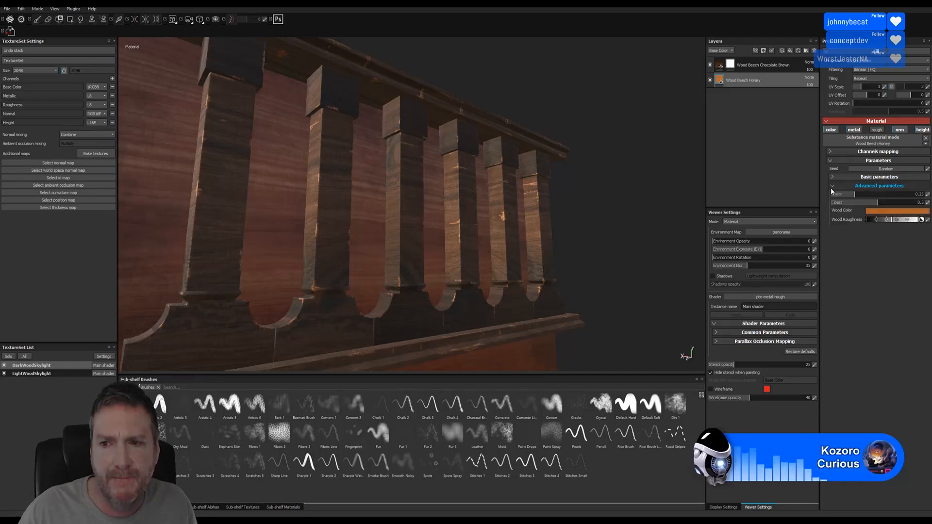
left_click(907, 212)
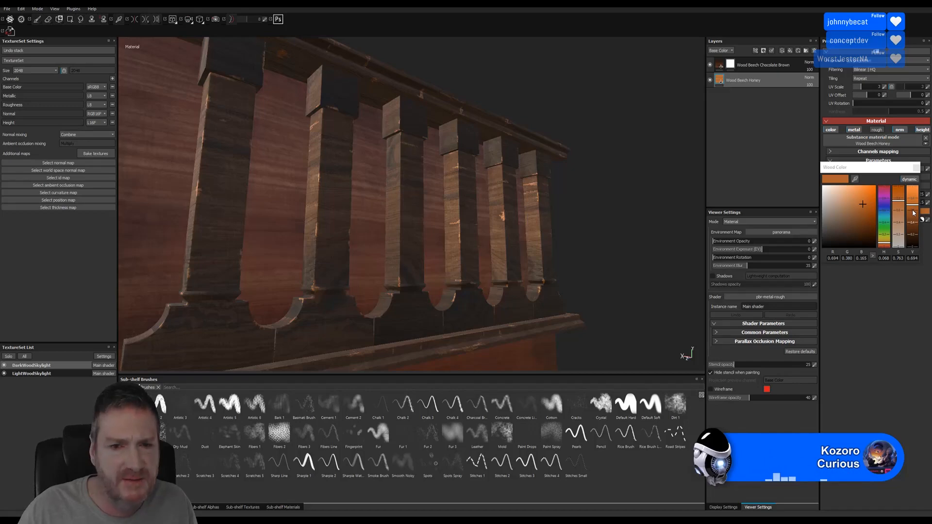
left_click(914, 212)
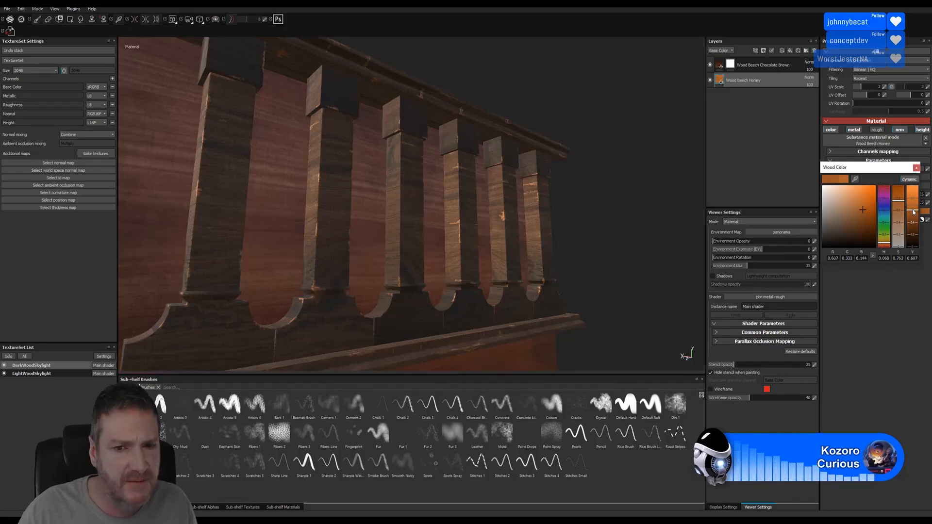
left_click(914, 221)
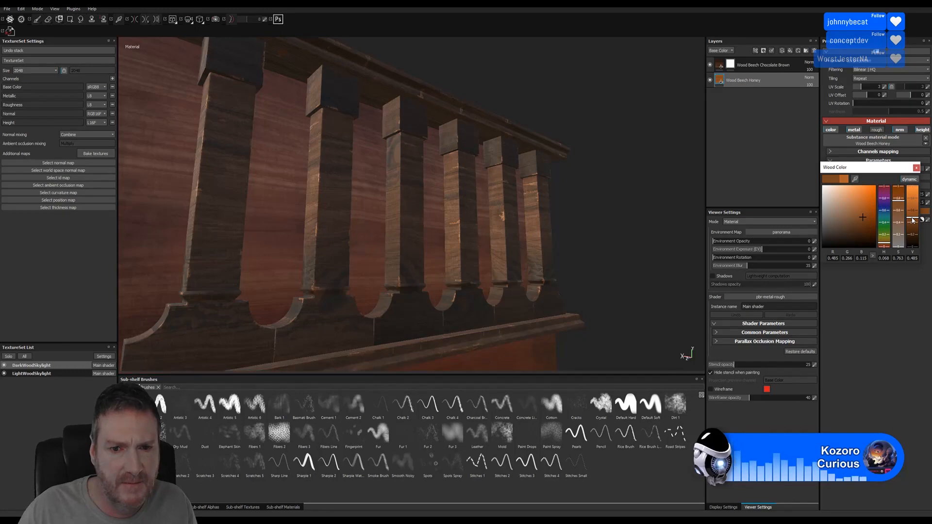
- Check the wear on the balusters and brighten the Wood Beech Honey layer's Wood Color to a value of 0.632
left_click_drag(495, 237, 453, 275, "alt")
right_click_drag(454, 275, 670, 267, "alt")
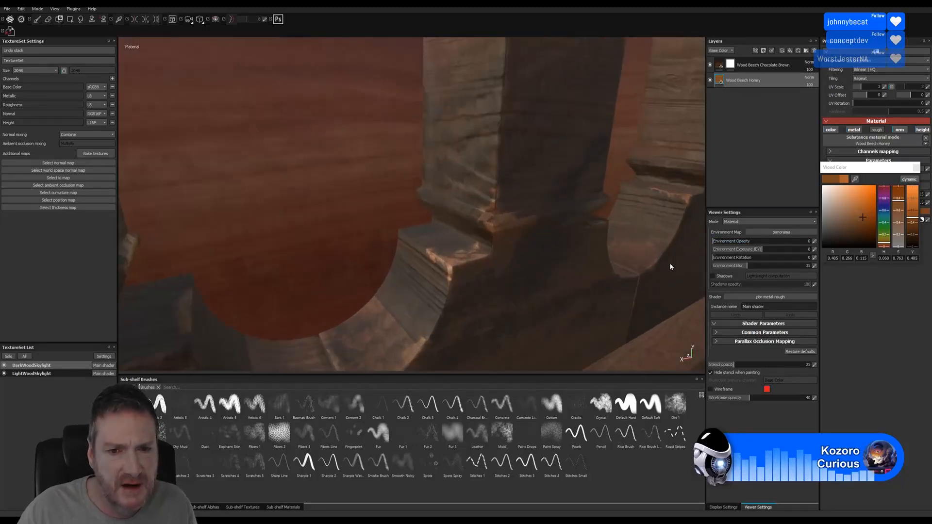
left_click_drag(462, 228, 475, 245, "alt")
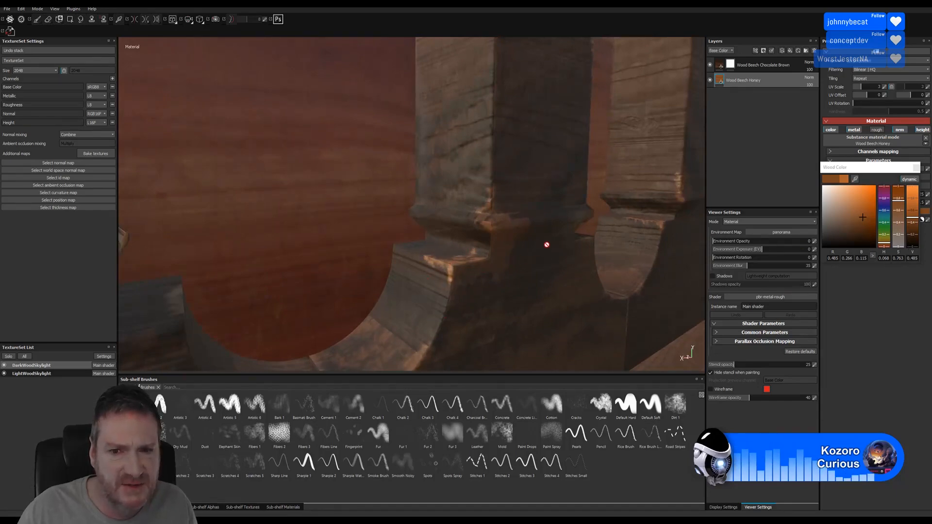
left_click_drag(547, 245, 420, 242, "alt")
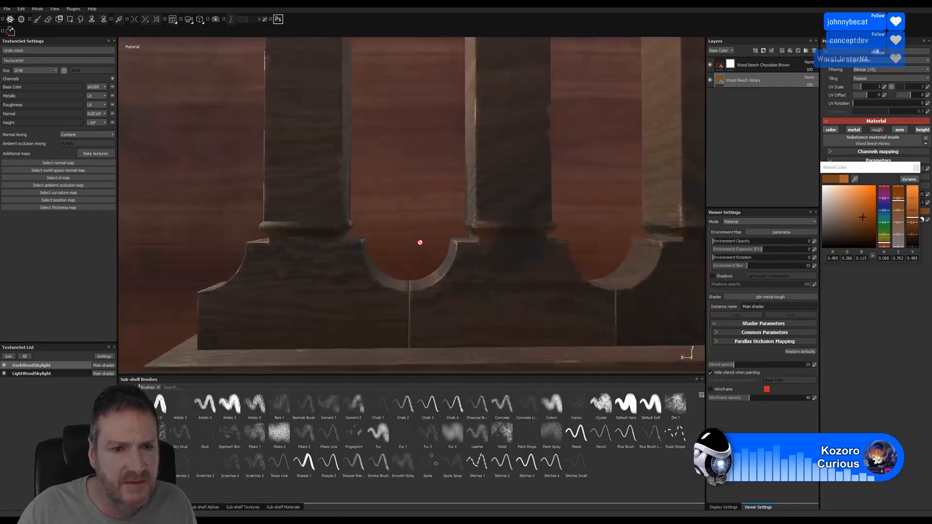
right_click_drag(420, 243, 231, 235, "alt")
middle_click_drag(243, 234, 287, 218, "alt")
middle_click_drag(420, 218, 358, 237, "alt")
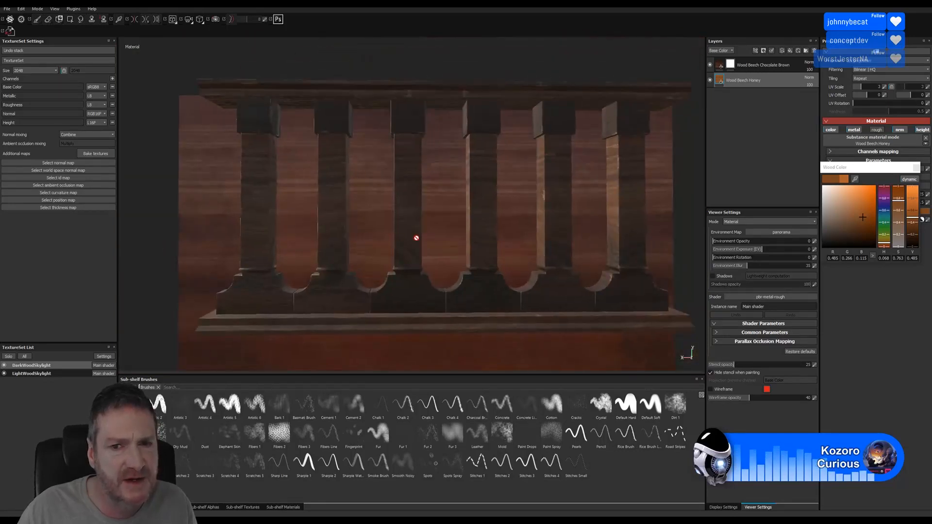
left_click_drag(416, 237, 513, 227, "alt")
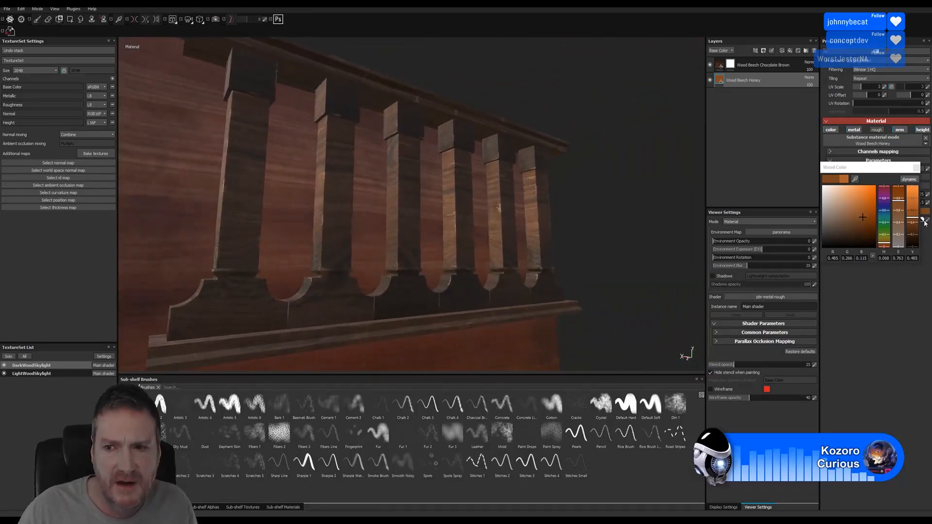
left_click_drag(915, 216, 915, 214)
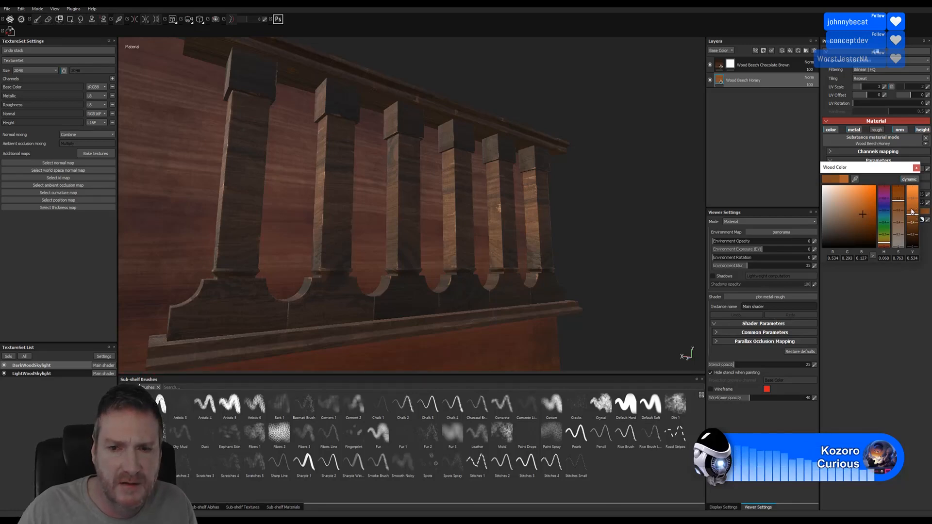
left_click_drag(913, 212, 914, 211)
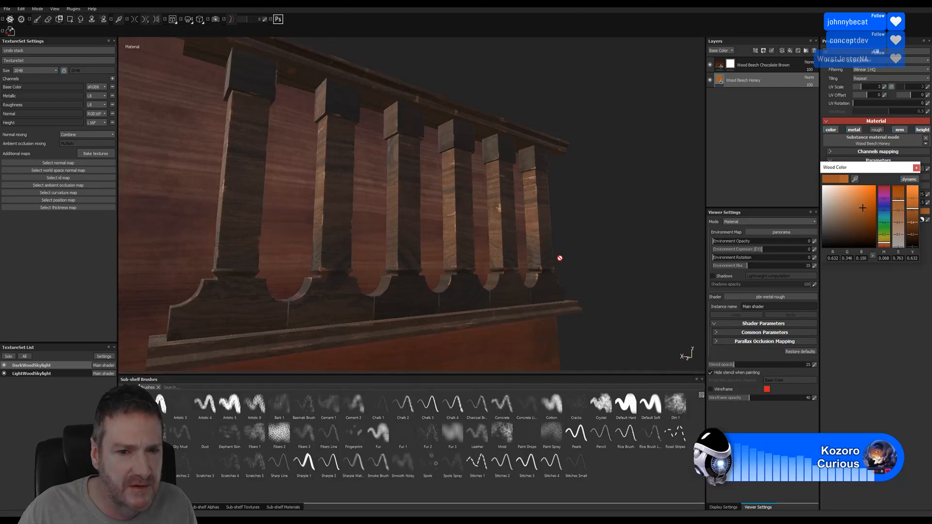
- Examine how the wear colour reads on the whole side panel and balustrade, from a distance and from both sides
left_click_drag(398, 241, 399, 260, "alt")
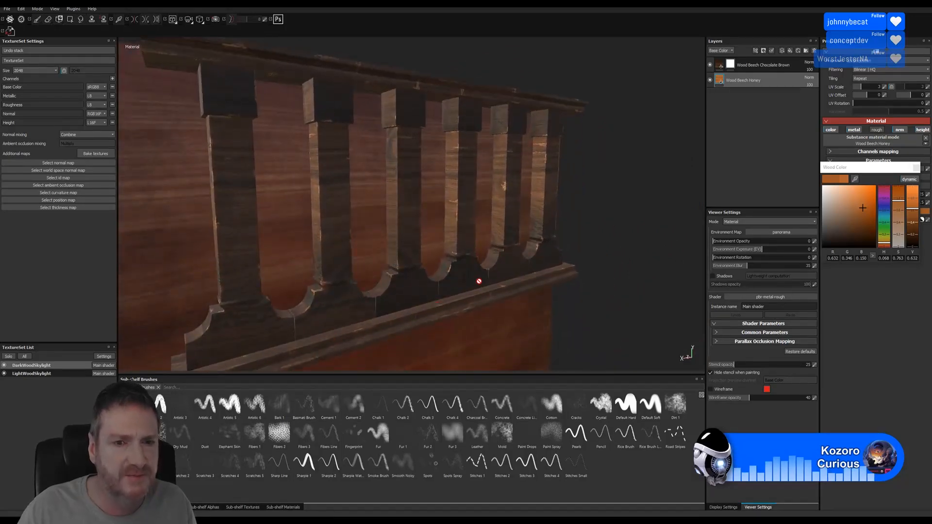
right_click_drag(585, 227, 265, 236, "alt")
left_click_drag(265, 236, 389, 226, "alt")
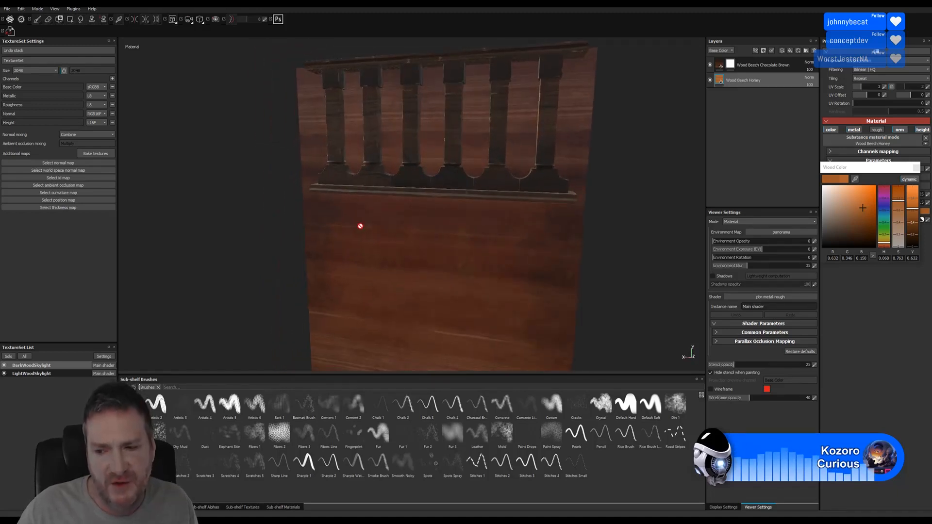
middle_click_drag(443, 211, 424, 233, "alt")
left_click_drag(532, 218, 462, 214, "alt")
right_click_drag(511, 216, 627, 228, "alt")
left_click_drag(544, 210, 579, 211, "alt")
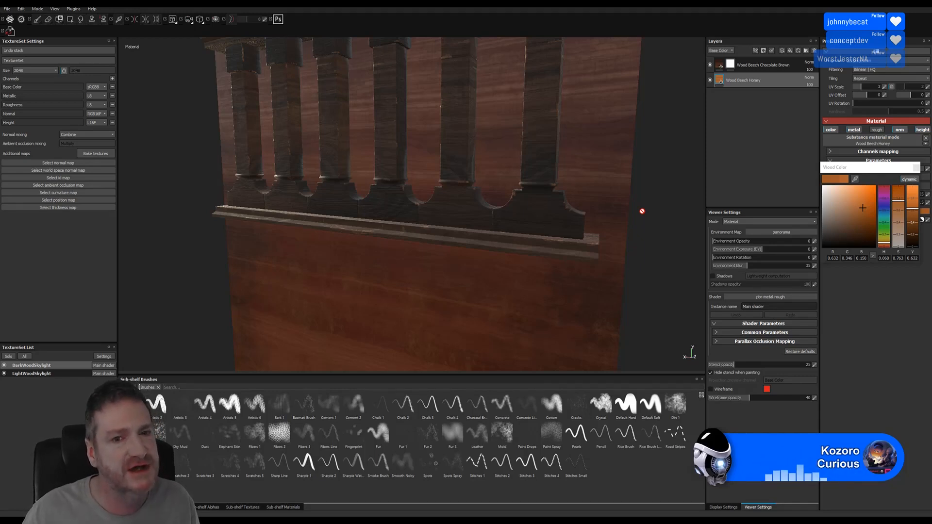
key("alt")
left_click_drag(370, 204, 491, 208, "alt")
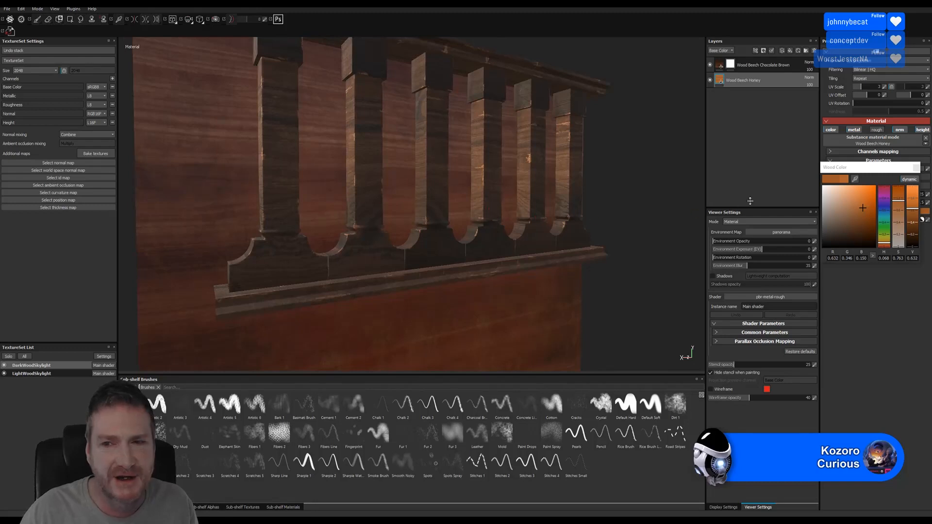
- Try a darker Wood Color value of 0.583 on the Wood Beech Honey layer and set it back to 0.632
left_click(914, 212)
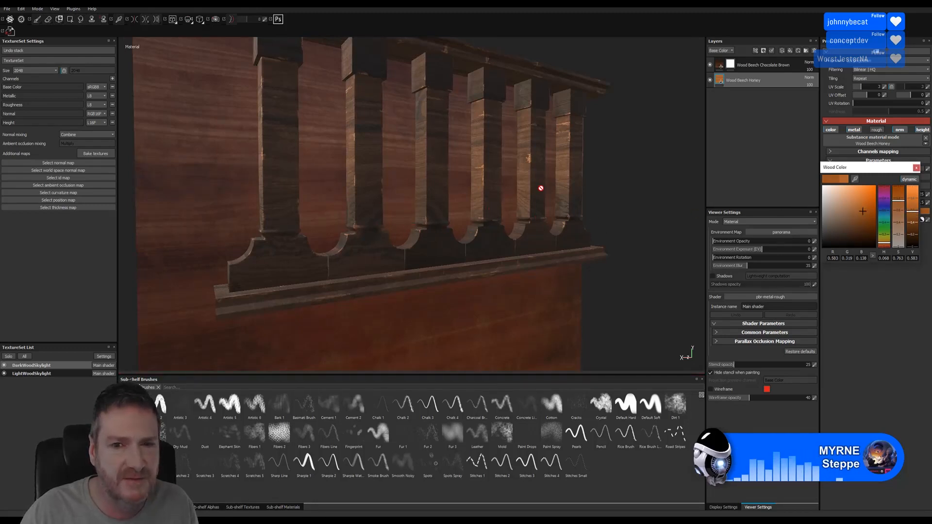
mouse_move(504, 236)
left_mouse_down("alt")
mouse_move(520, 218)
mouse_move(493, 191)
mouse_move(427, 209)
mouse_move(475, 221)
mouse_move(489, 209)
mouse_move(507, 222)
left_mouse_up("alt")
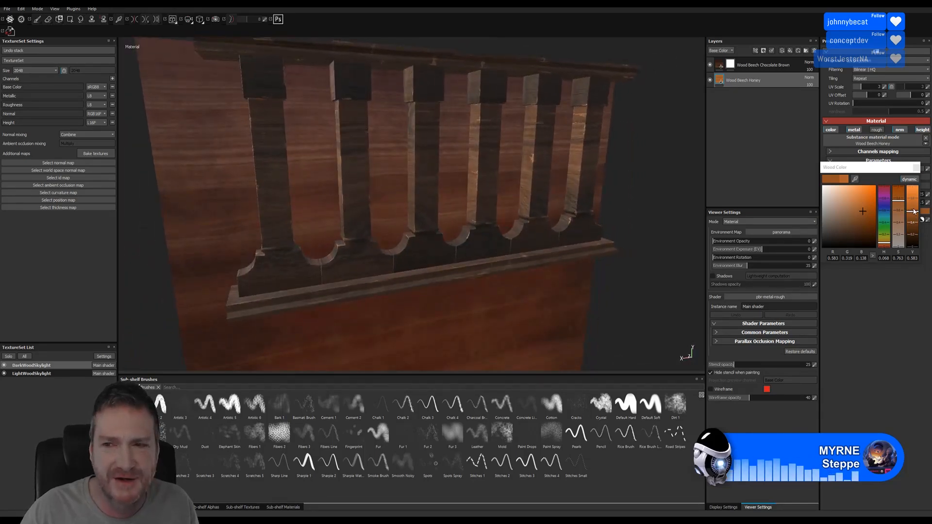
left_click_drag(915, 211, 916, 213)
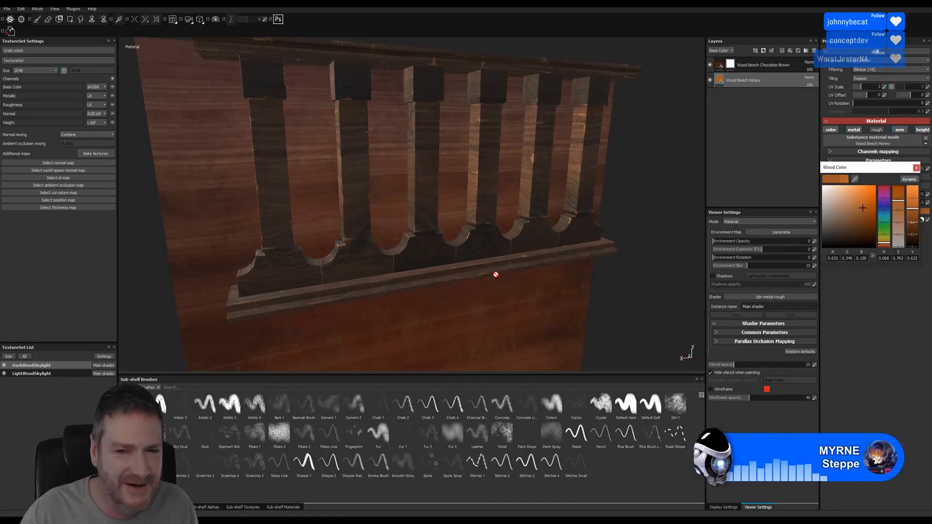
- Show the basic and advanced material parameters of the Wood Beech Chocolate Brown layer and inspect the lower rail's underside
left_click_drag(449, 248, 417, 253, "alt")
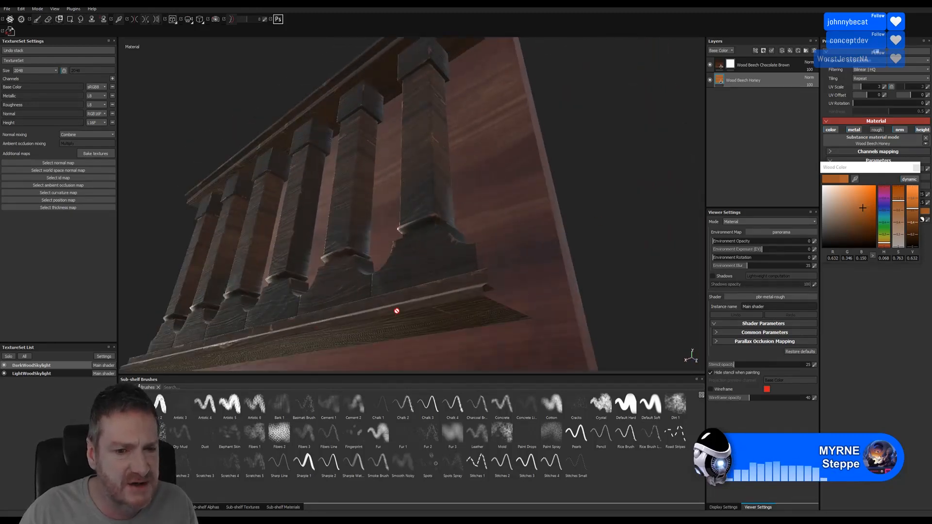
left_click_drag(397, 311, 306, 202, "alt")
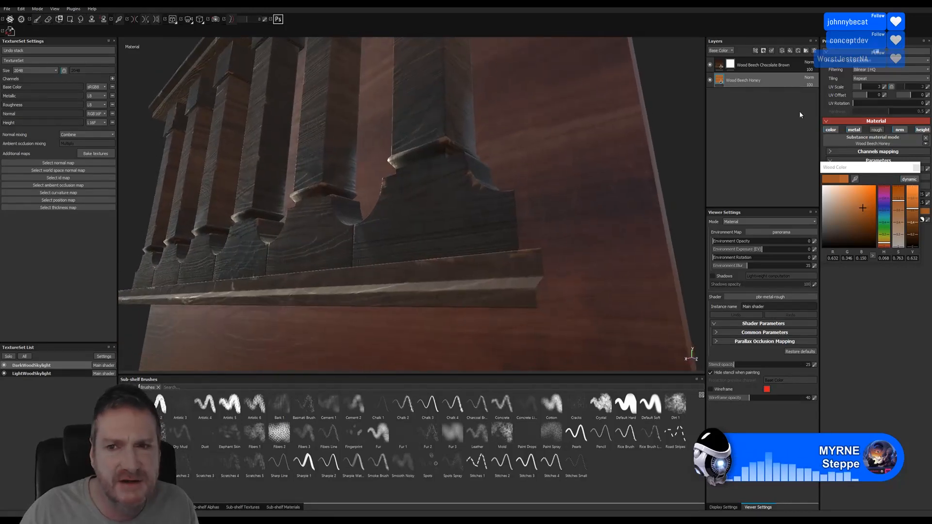
left_click(721, 65)
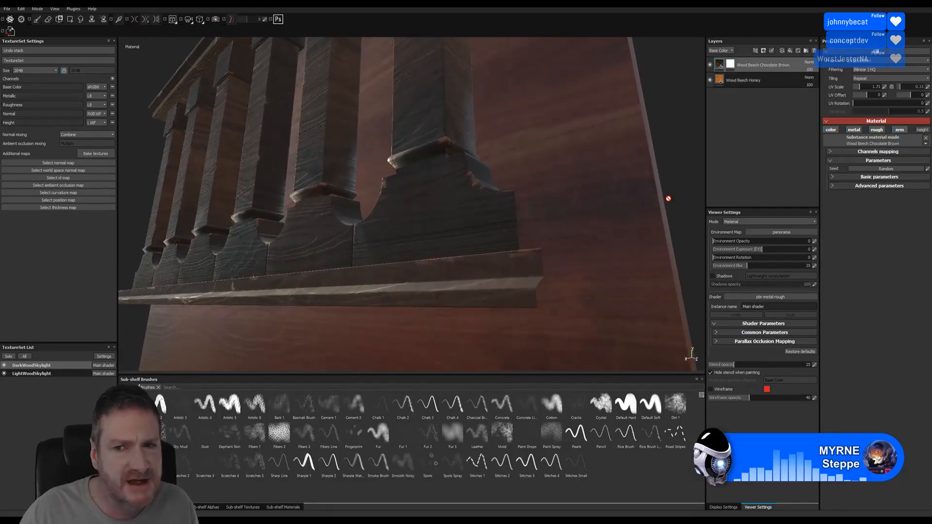
left_click(841, 187)
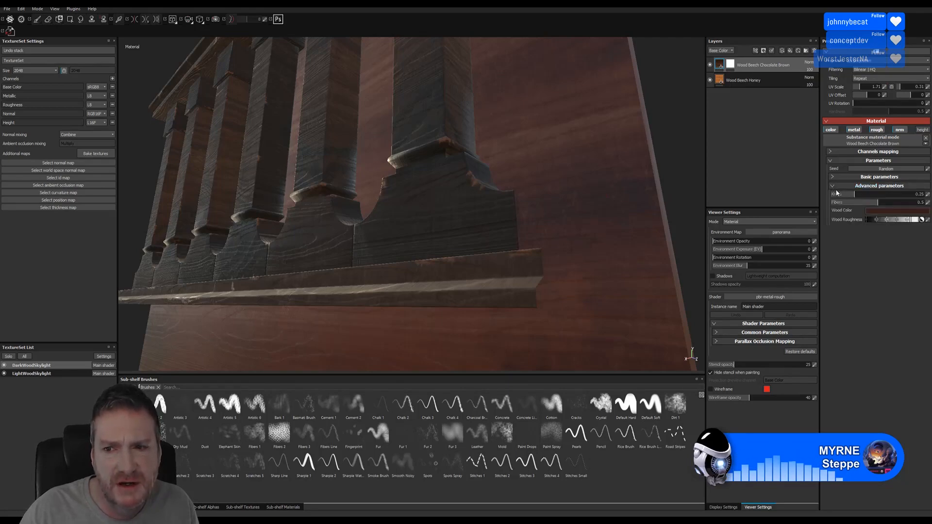
left_click(836, 178)
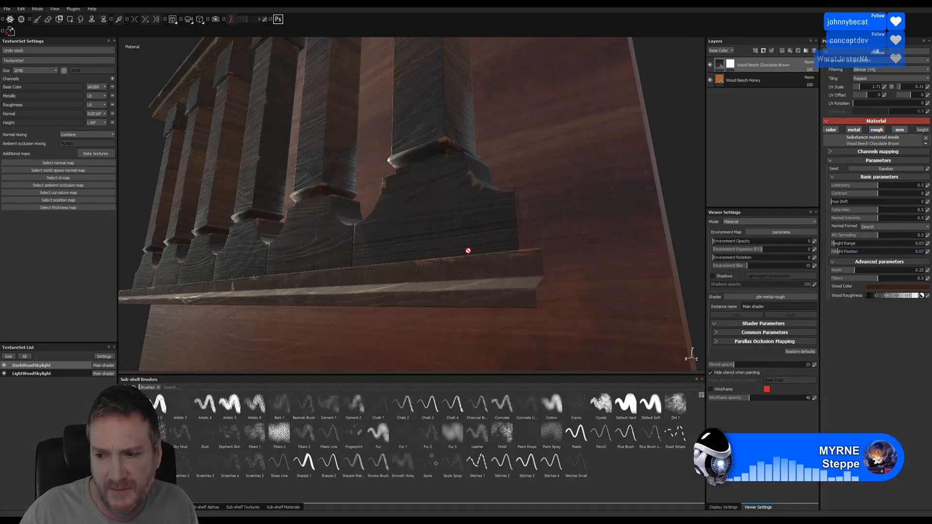
left_click_drag(435, 254, 444, 204, "alt")
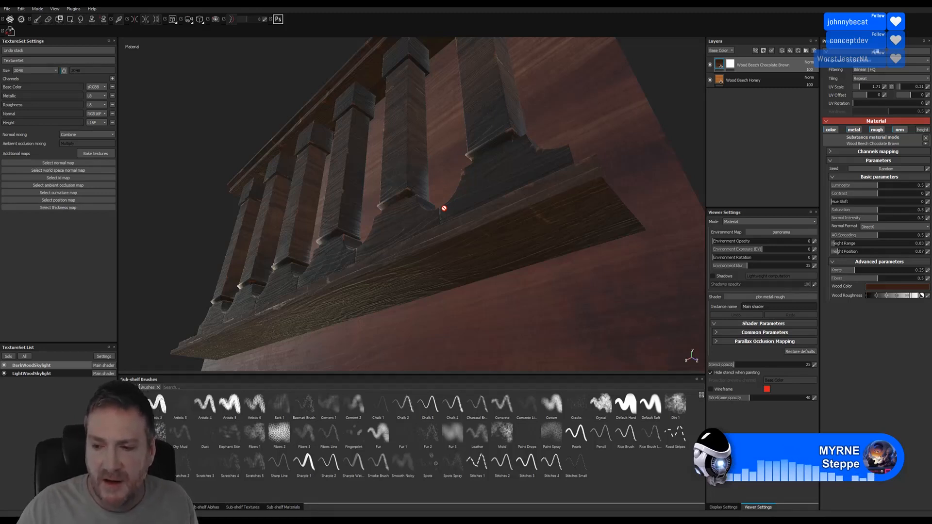
- Lower the Wood Beech Chocolate Brown layer's Height Range to 0.02 and Height Position to 0.05, checking the lower rail and the Unreal scene
middle_click_drag(453, 197, 456, 233)
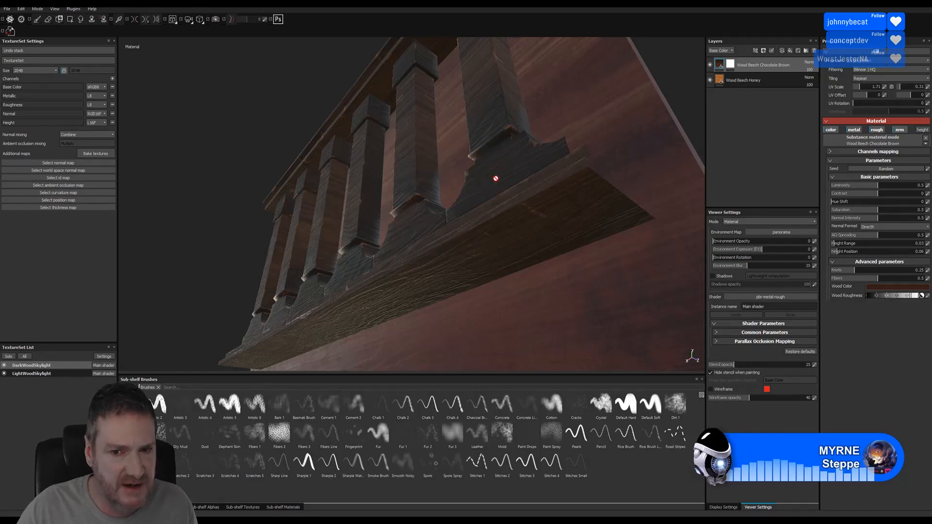
mouse_move(455, 210)
left_mouse_down("alt")
mouse_move(437, 228)
mouse_move(486, 204)
mouse_move(457, 217)
mouse_move(452, 196)
mouse_move(505, 181)
left_mouse_up("alt")
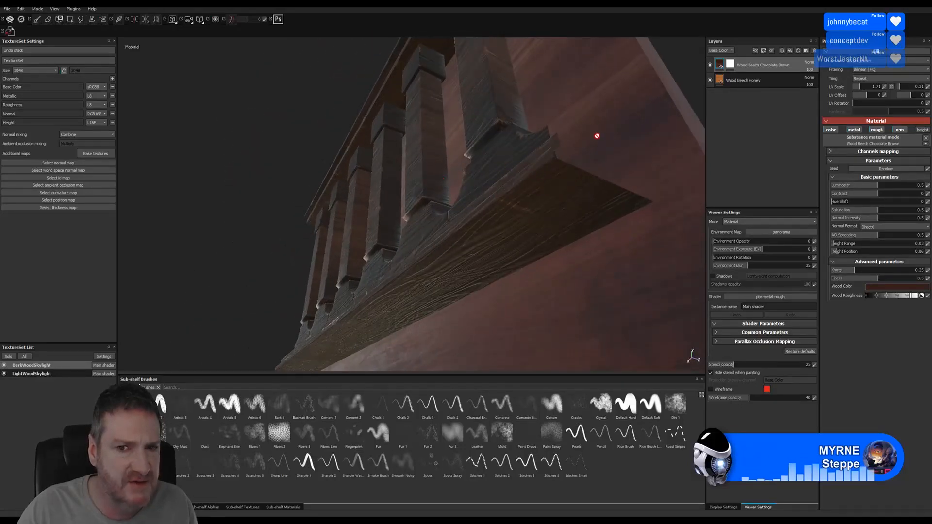
mouse_move(465, 250)
left_mouse_down("alt")
mouse_move(457, 263)
mouse_move(453, 223)
mouse_move(474, 254)
mouse_move(474, 241)
mouse_move(485, 245)
left_mouse_up("alt")
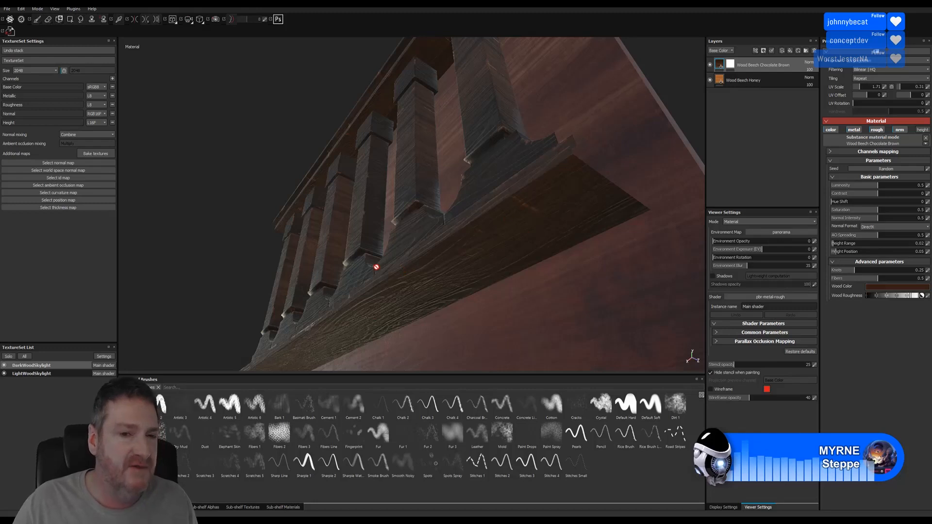
mouse_move(291, 111)
left_mouse_down("alt")
mouse_move(366, 155)
mouse_move(321, 225)
left_mouse_up("alt")
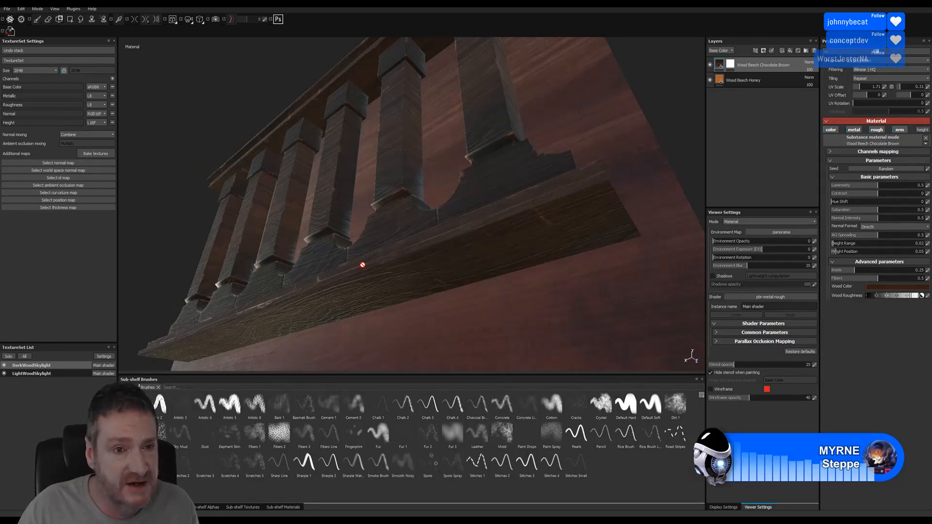
key("alt+Tab")
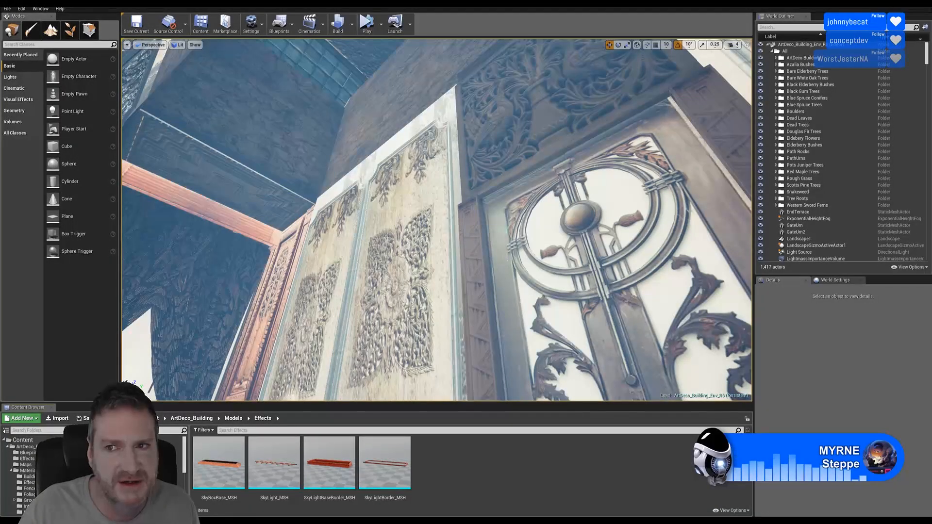
key("alt+Tab")
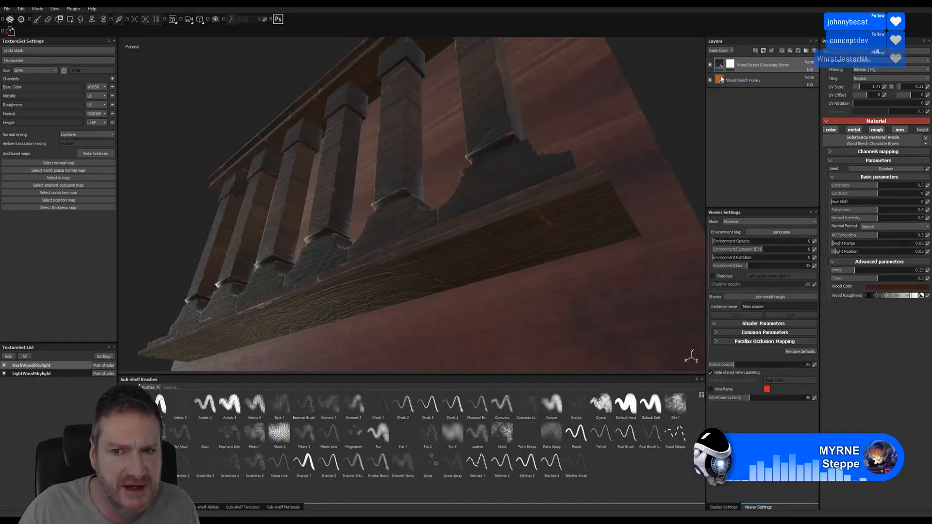
- Set the Wood Beech Honey layer's Height Position to 0.04 and Height Range to 0.02, and check the balusters, rail and whole panel
left_click(743, 81)
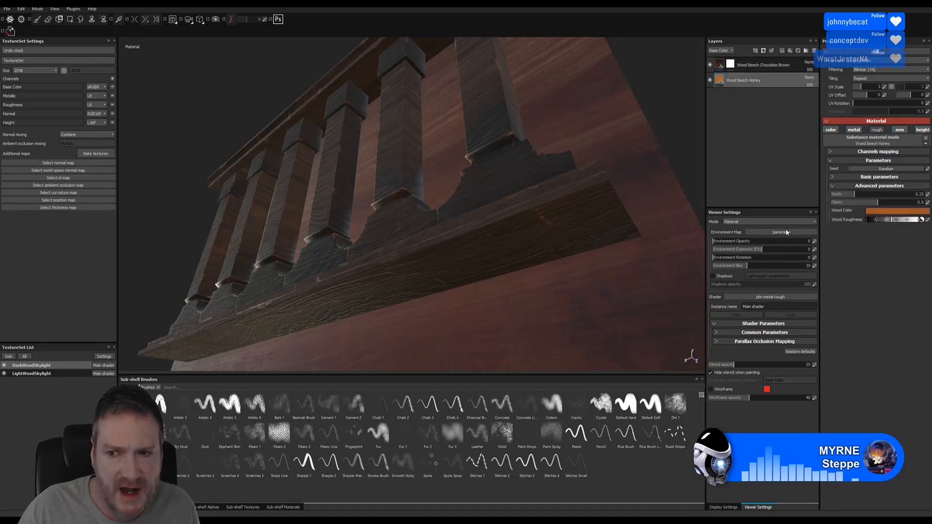
left_click(832, 178)
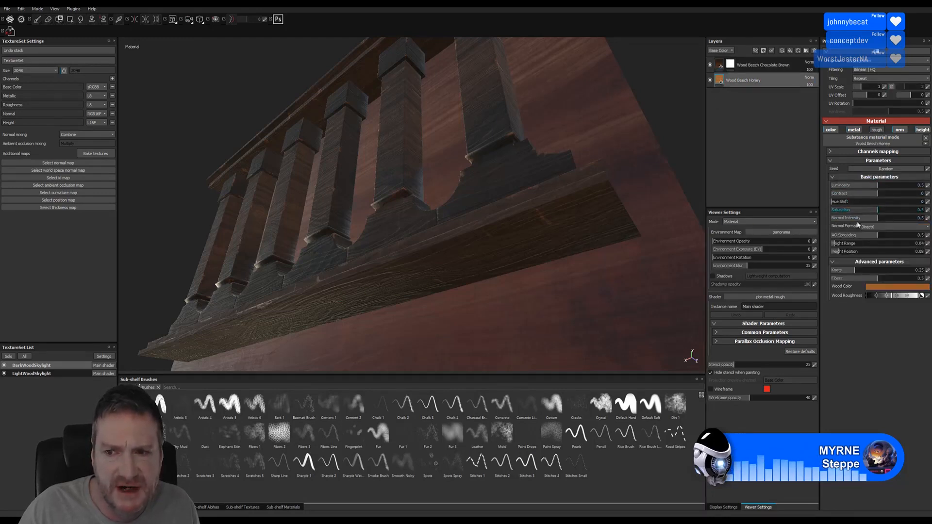
left_click(837, 252)
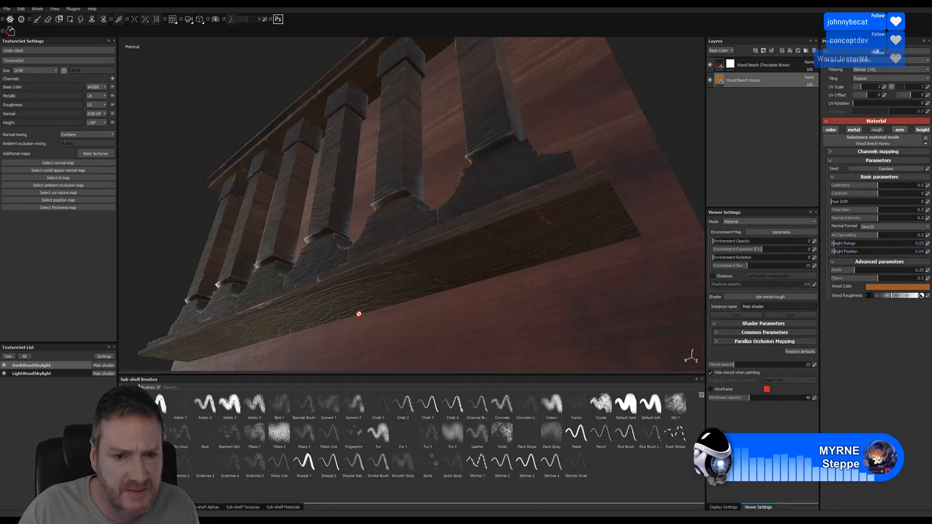
left_click(833, 244)
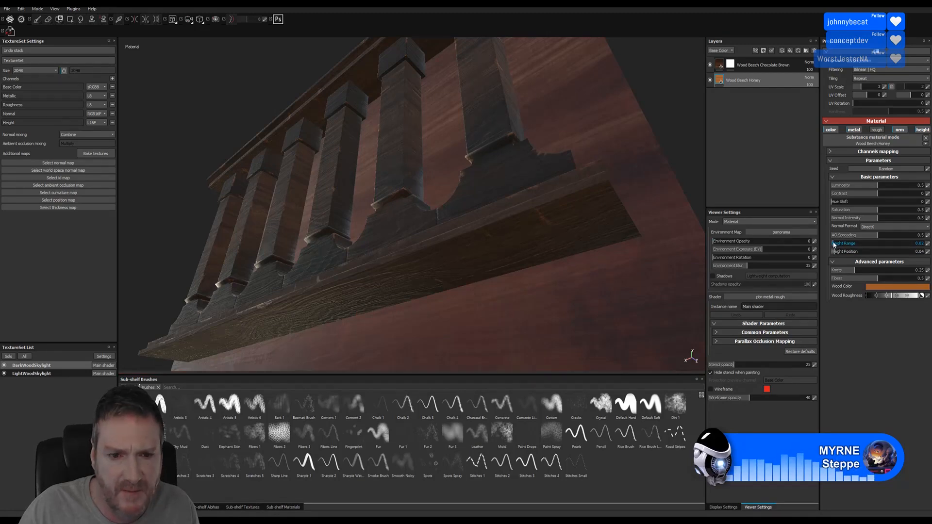
left_click_drag(520, 241, 451, 264, "alt")
middle_click_drag(451, 265, 444, 275, "alt")
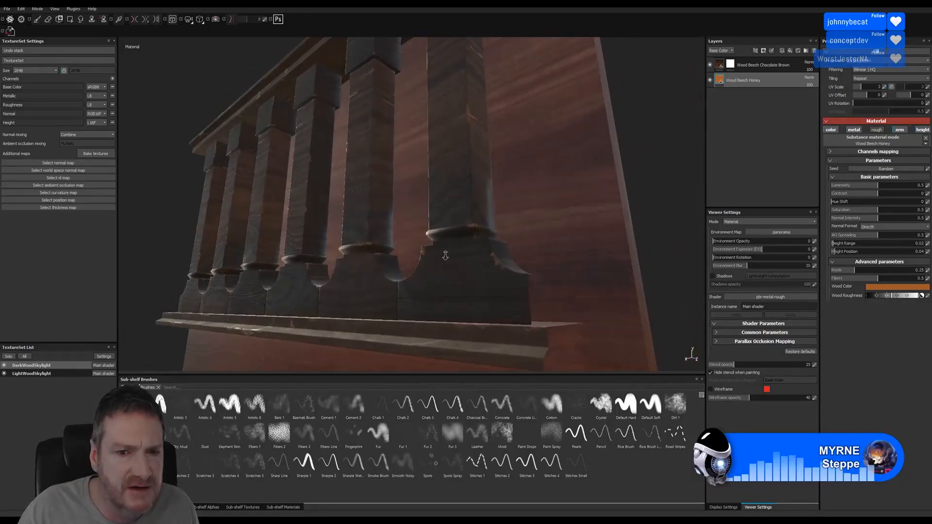
right_click_drag(446, 252, 662, 233, "alt")
left_click_drag(441, 192, 493, 206, "alt")
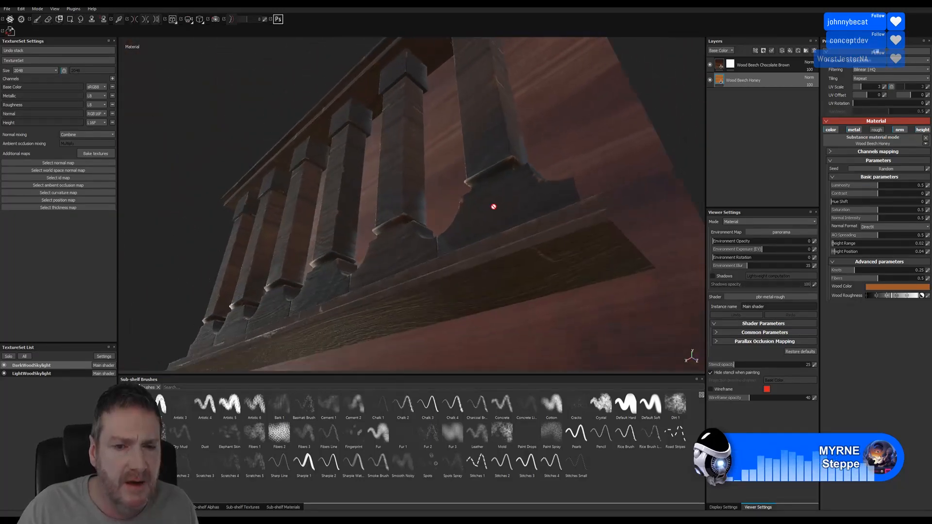
right_click_drag(493, 206, 238, 275, "alt")
left_click_drag(238, 275, 415, 223, "alt")
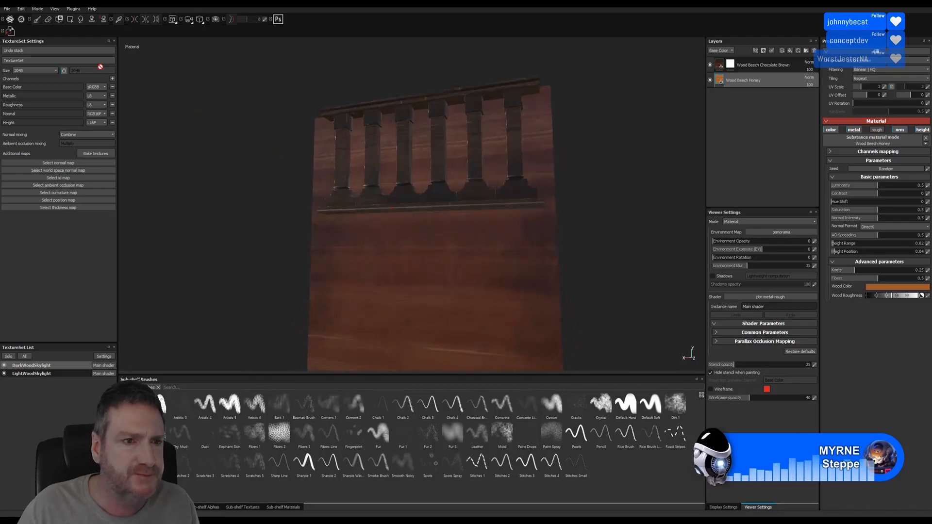
- Save the project and open the texture export settings
left_click(7, 9)
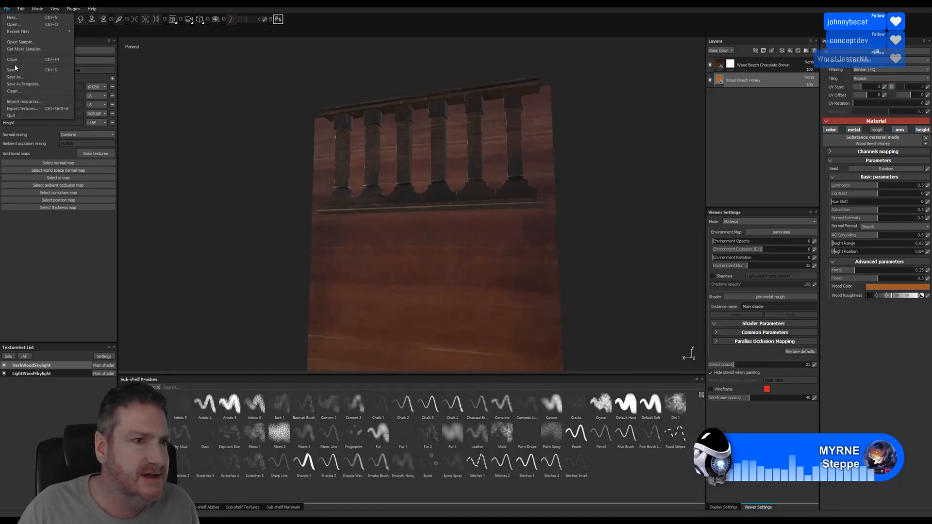
left_click(16, 69)
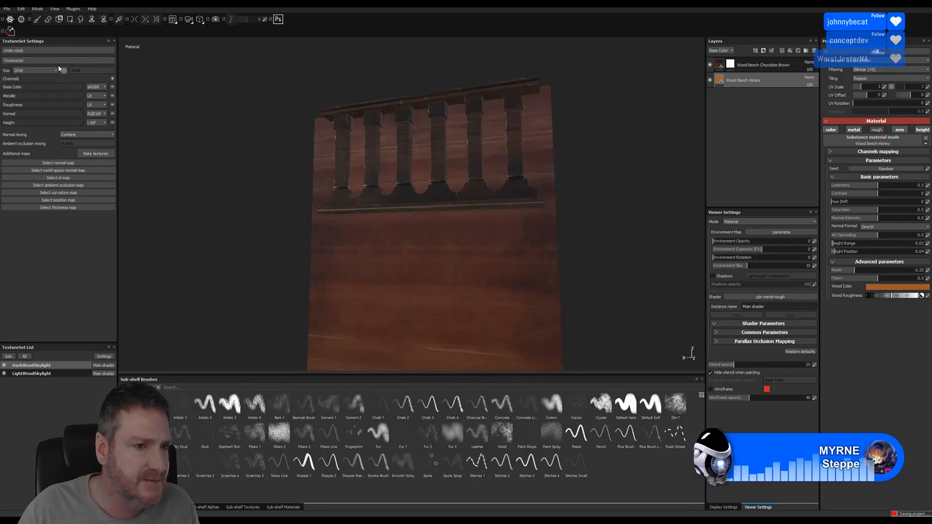
left_click(8, 9)
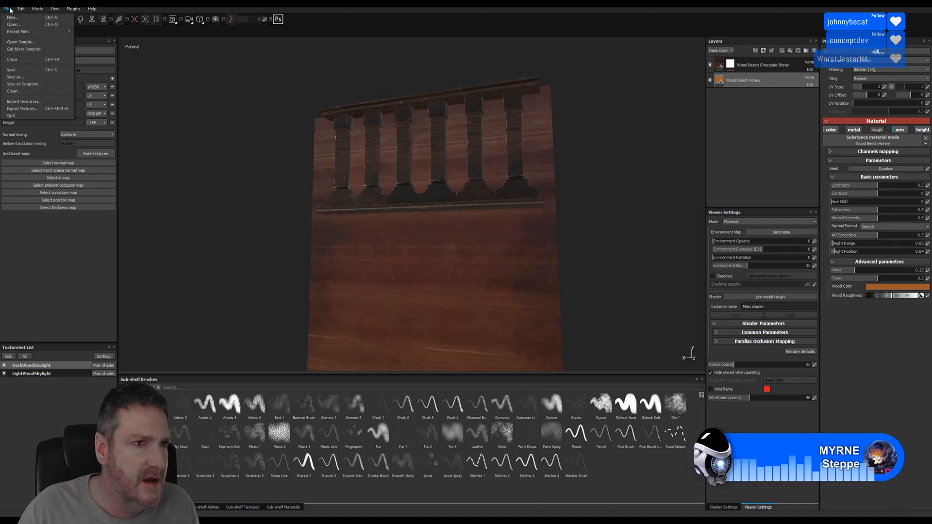
left_click(22, 108)
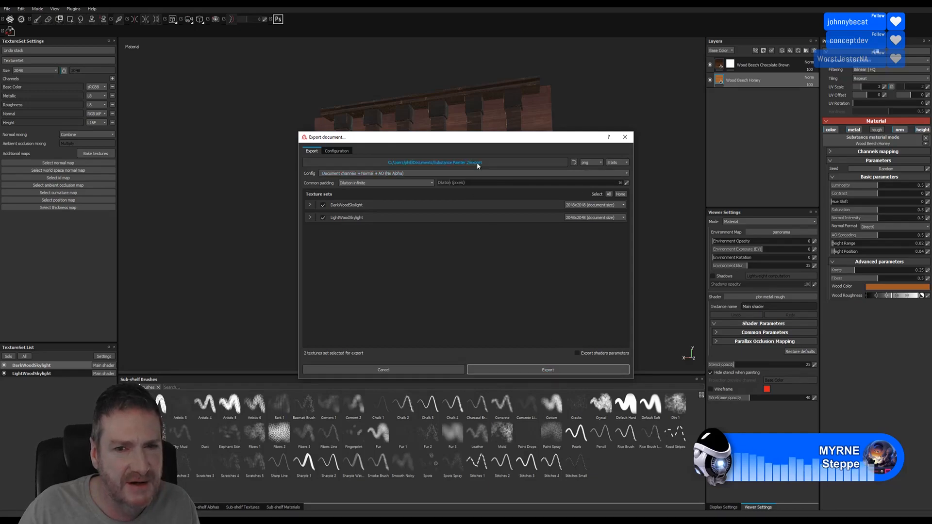
- Export the DarkWoodSkylight and LightWoodSkylight texture sets to the Skylight folder in Work (E:) > UE4 Projects > Models > Max 2018 versions
left_click(467, 163)
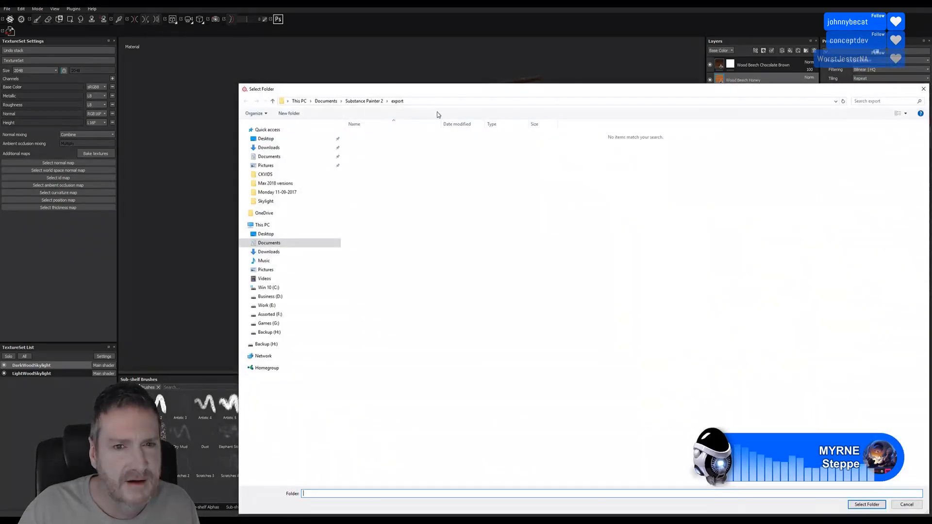
left_click_drag(430, 91, 358, 71)
double_click(197, 283)
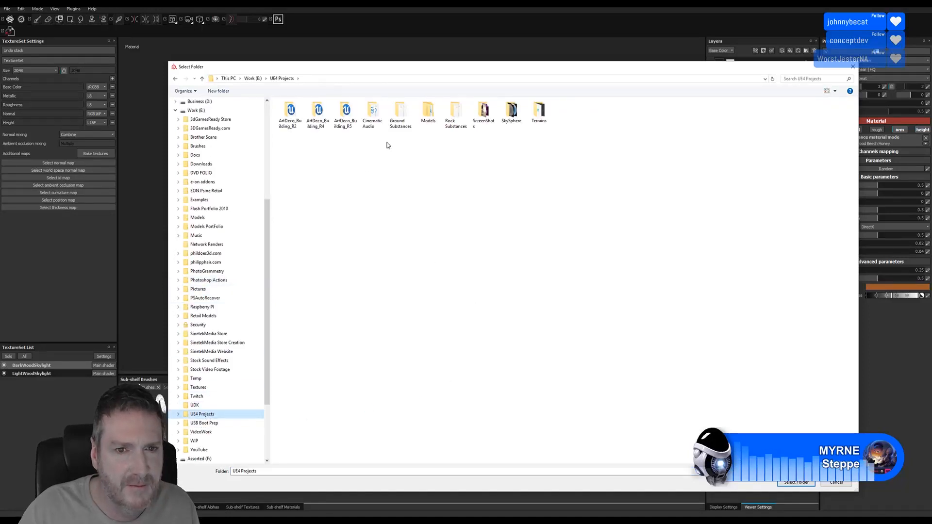
double_click(428, 111)
left_click(317, 122)
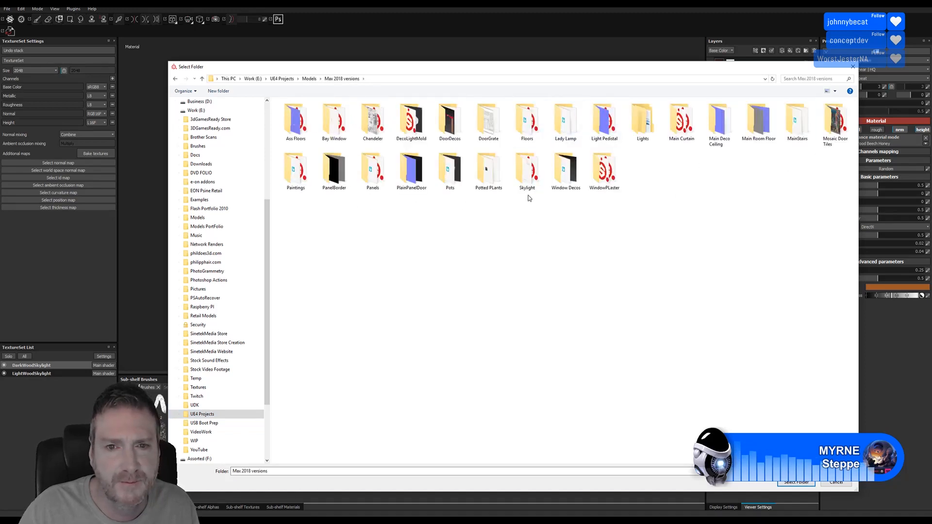
left_click(528, 172)
double_click(527, 173)
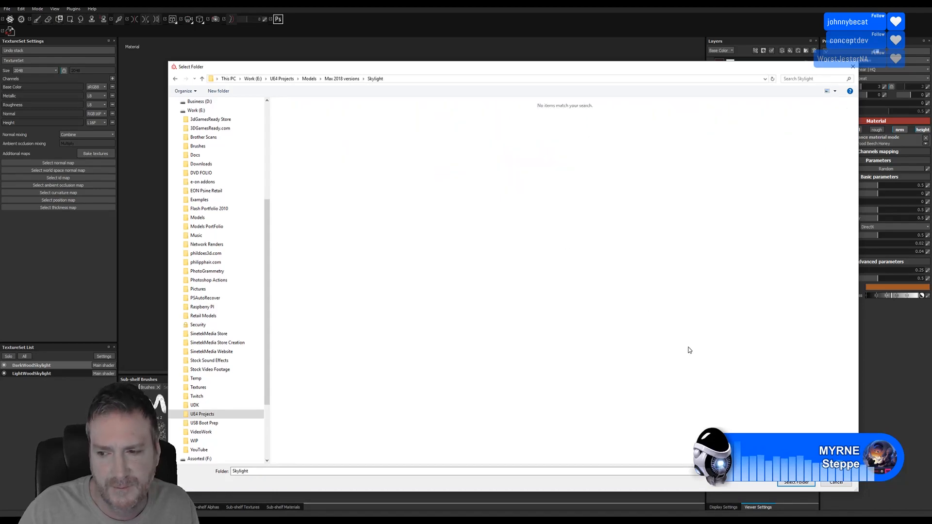
left_click(796, 482)
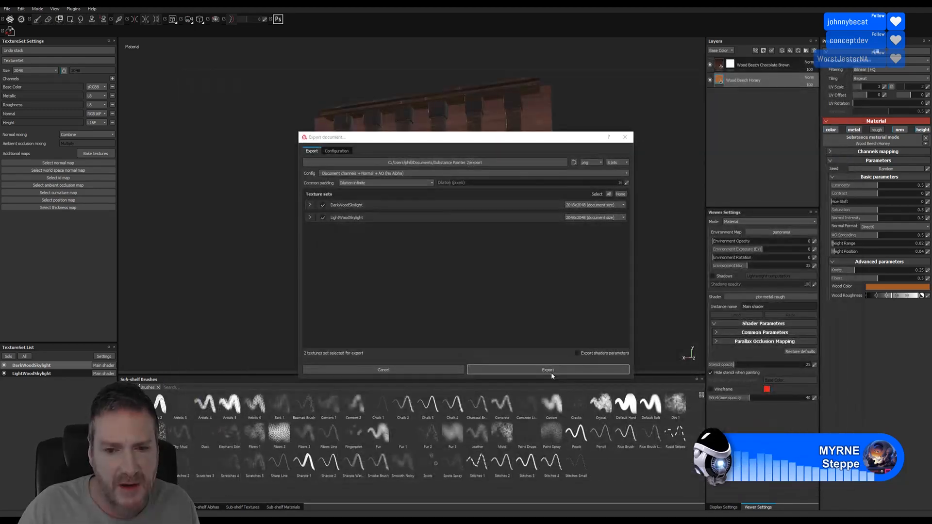
left_click(551, 371)
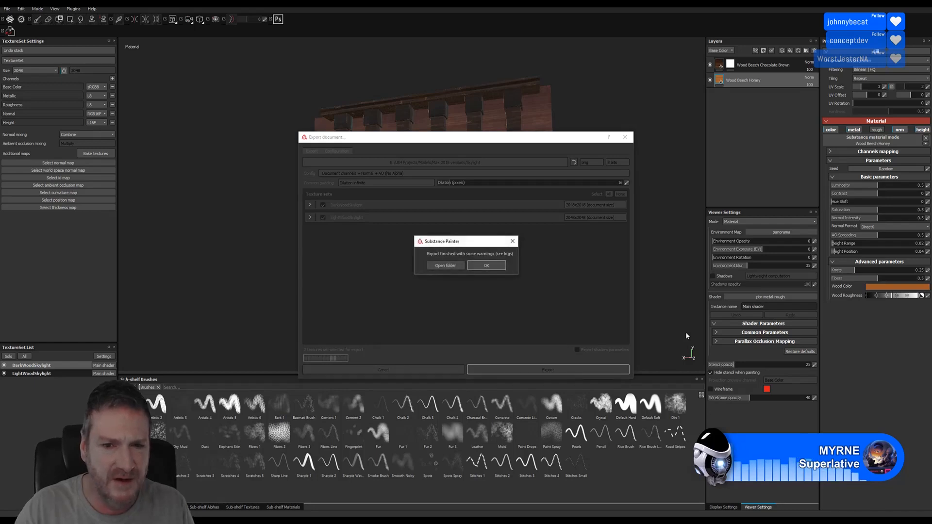
left_click(490, 266)
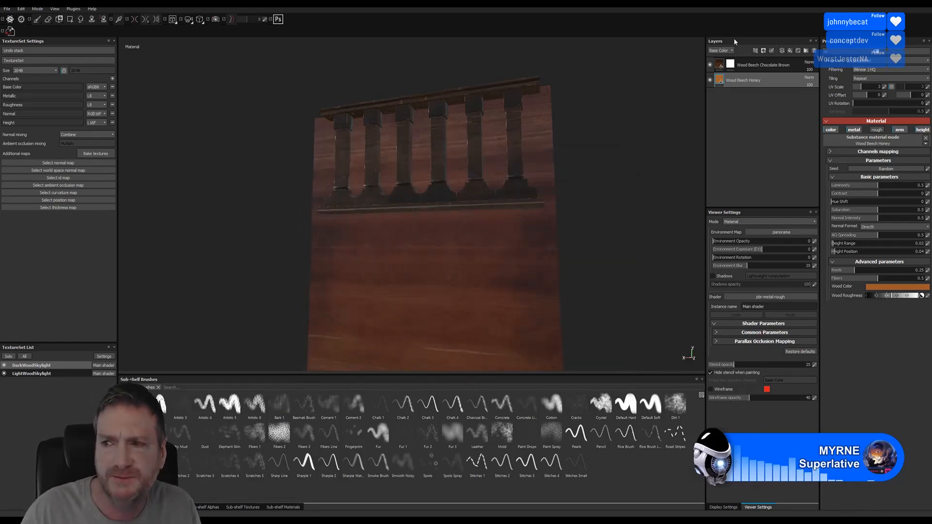
- Switch to Unreal Editor and import SkylightPanel1.FBX as a static mesh into the Models > Effects folder
key("super+d")
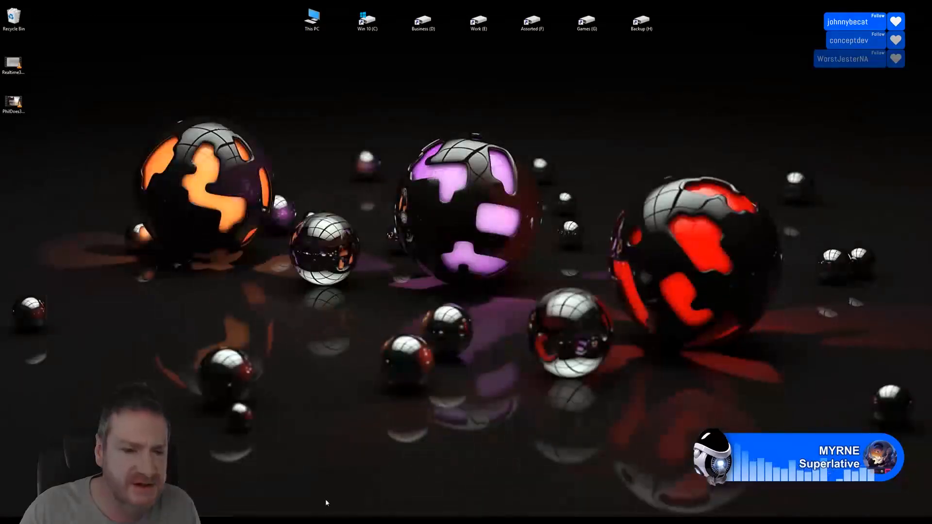
left_click(334, 521)
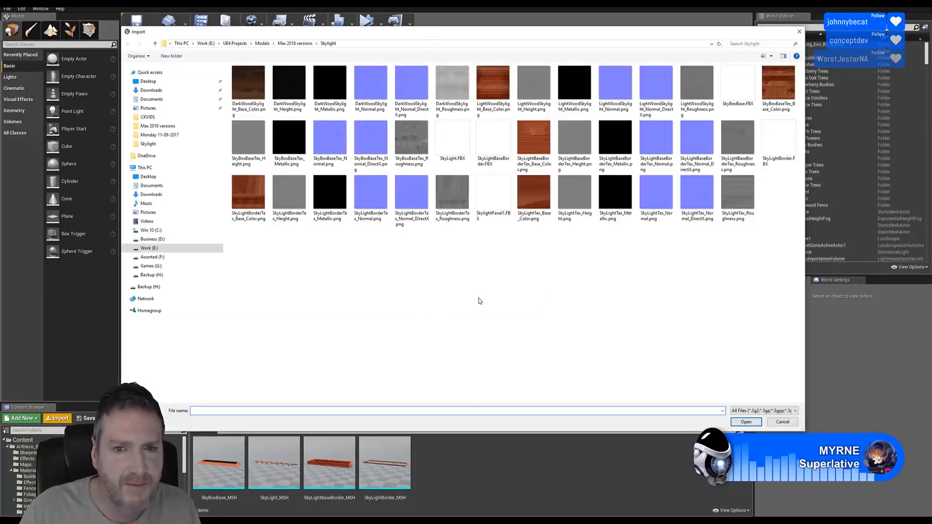
double_click(493, 197)
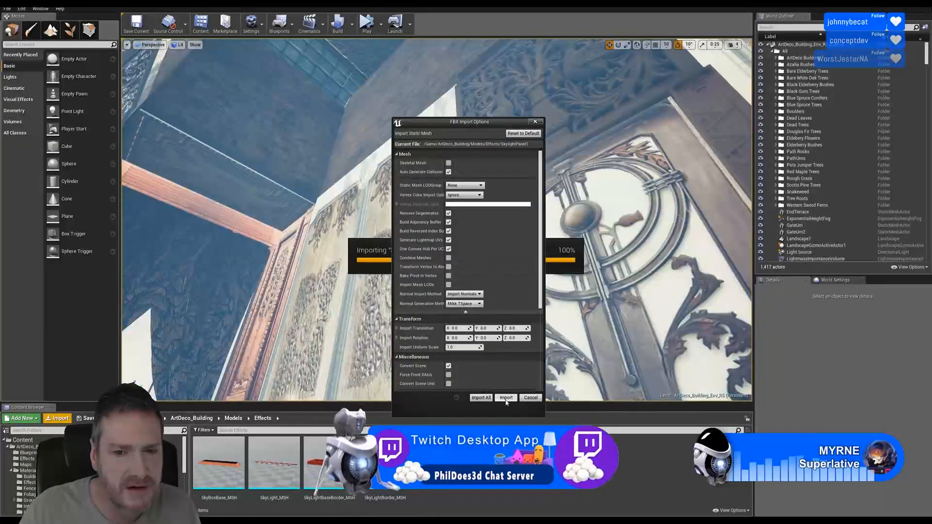
left_click(507, 398)
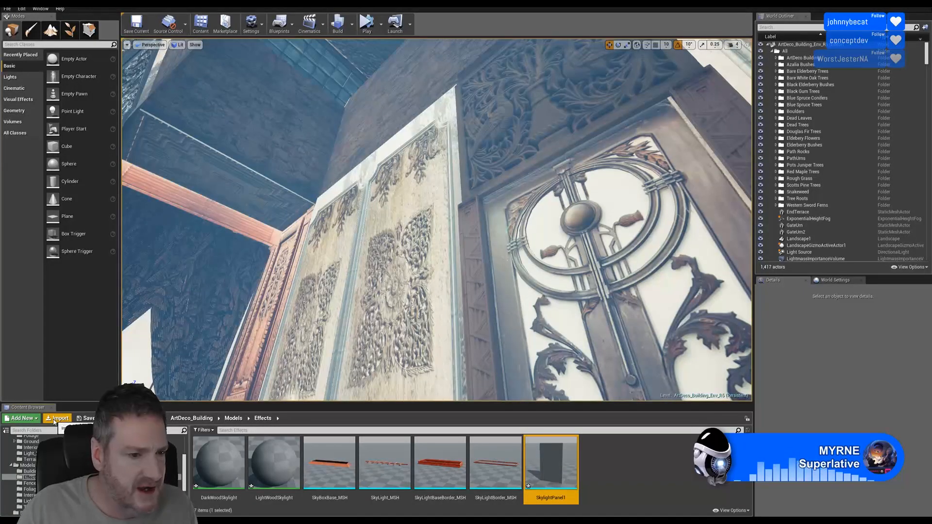
- Import the Base_Color, Metallic, Normal_DirectX and Roughness PNG textures of both DarkWoodSkylight and LightWoodSkylight into the Effects folder
left_click(57, 418)
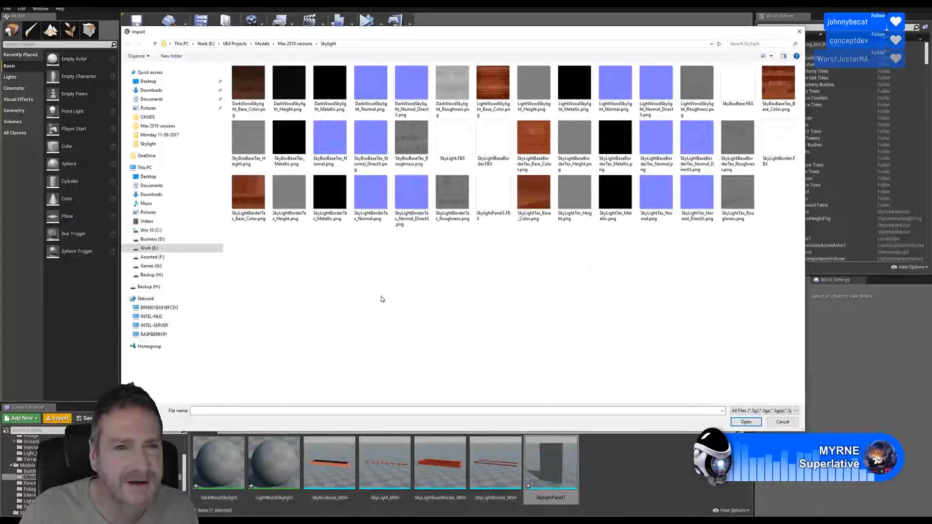
left_click(250, 95)
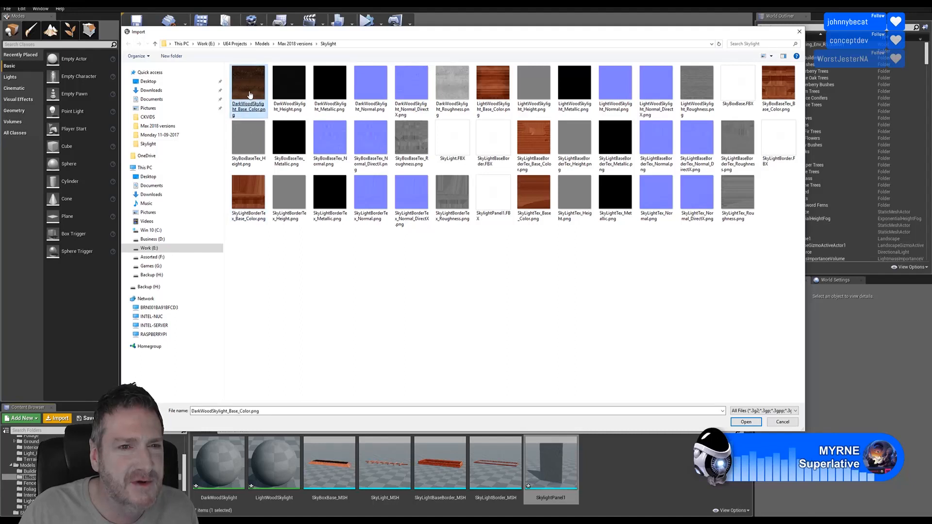
left_click(342, 95, "ctrl")
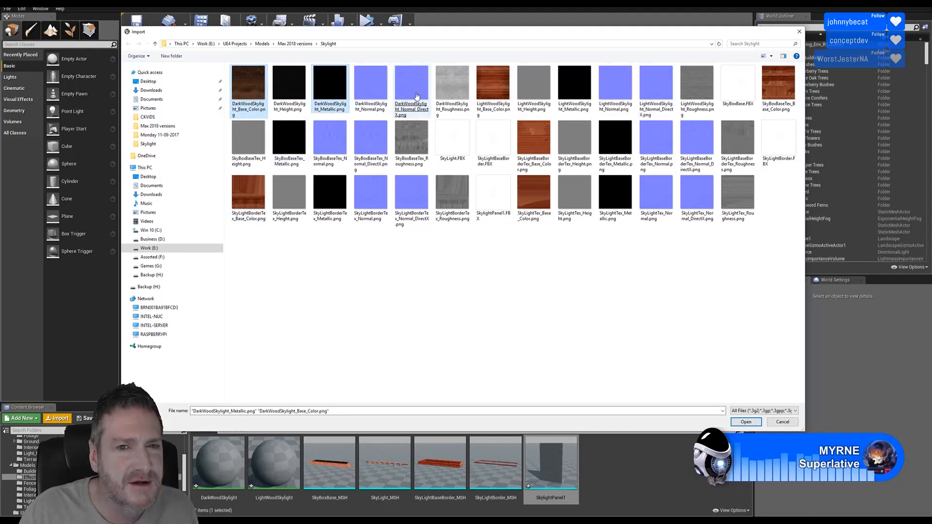
left_click(412, 91, "ctrl")
left_click(457, 96, "ctrl")
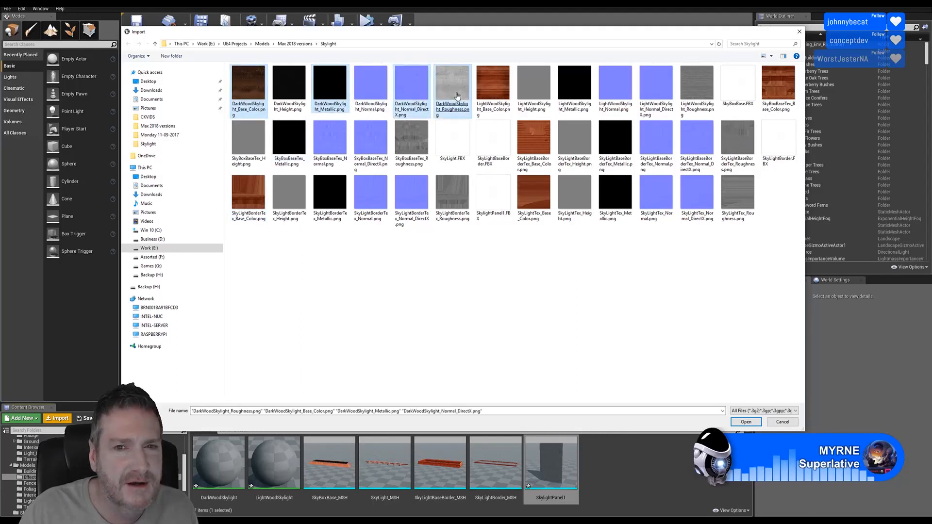
left_click(493, 91, "ctrl")
left_click(578, 91, "ctrl")
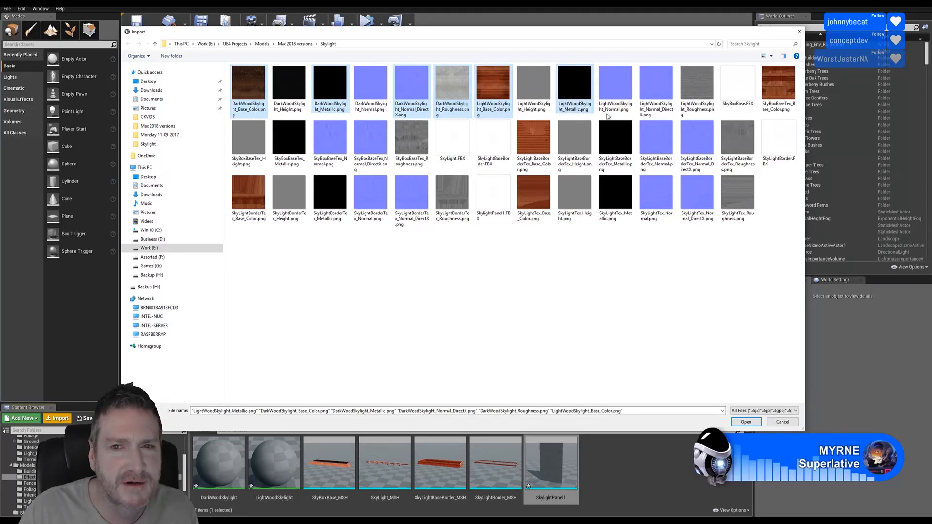
left_click(669, 97, "ctrl")
left_click(698, 92, "ctrl")
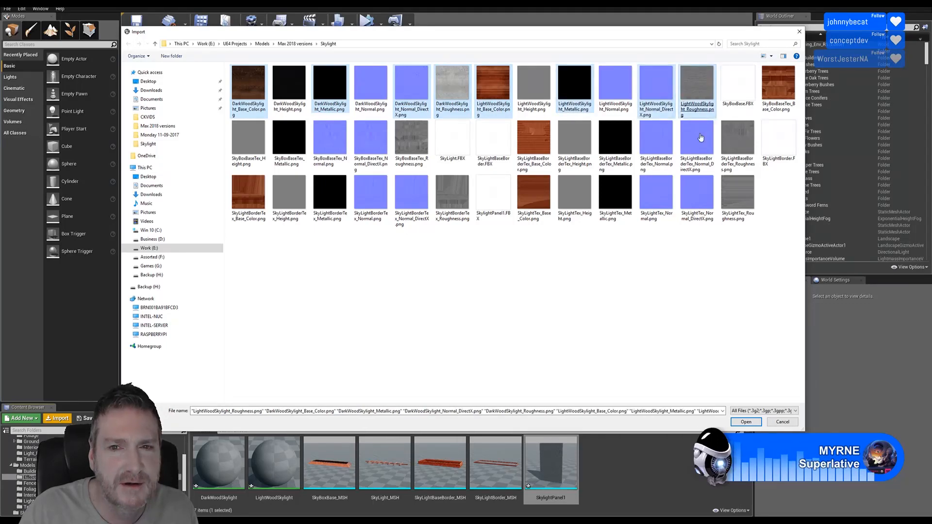
left_click(746, 422)
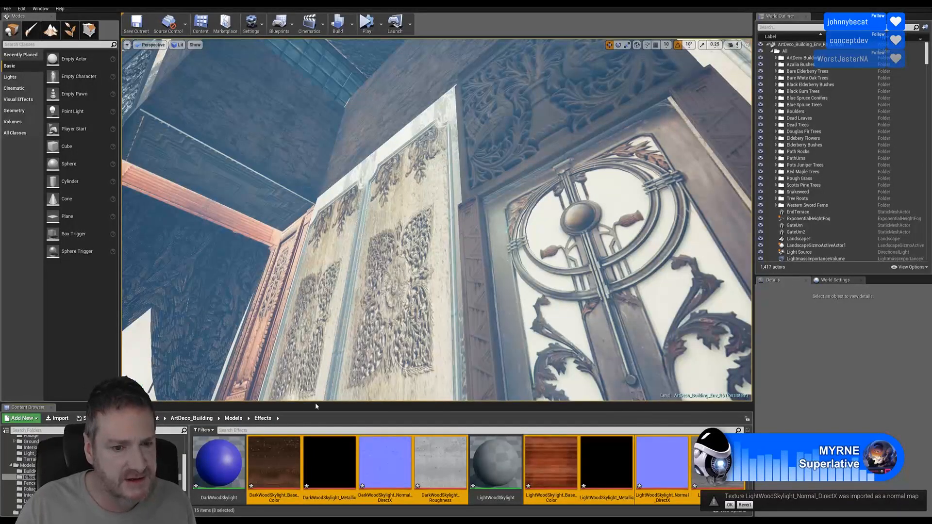
- Open the DarkWoodSkylight material and add its Base_Color, Metallic, Normal_DirectX and Roughness textures to the graph as texture samples
double_click(215, 468)
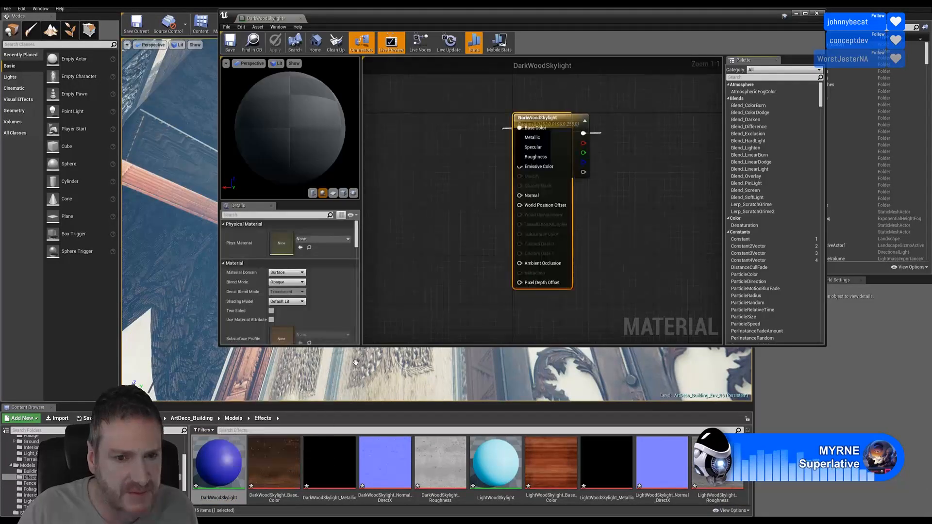
left_click(275, 464)
left_click(326, 467, "ctrl")
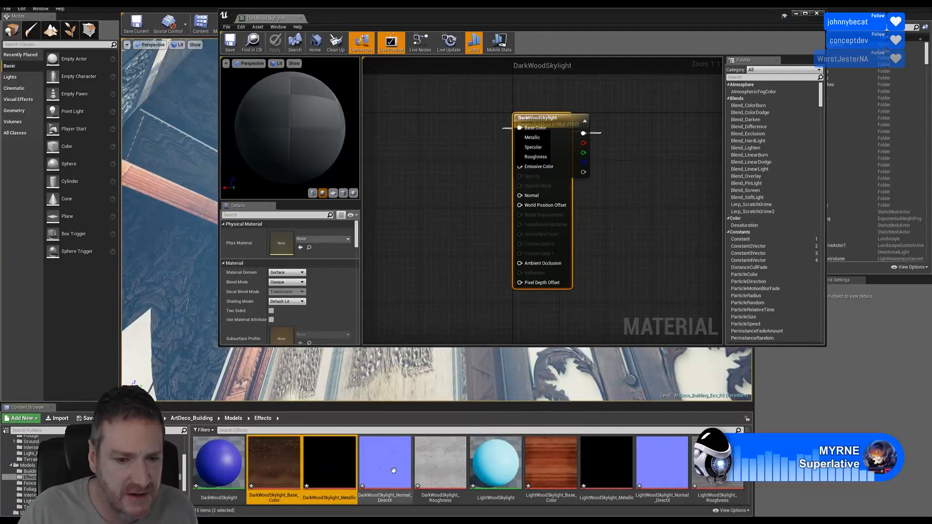
left_click(385, 463, "ctrl")
left_click(431, 467, "ctrl")
left_click_drag(431, 467, 433, 248)
- Move the DarkWoodSkylight result node clear of the blue colour parameter and delete that parameter node
left_click_drag(548, 118, 617, 112)
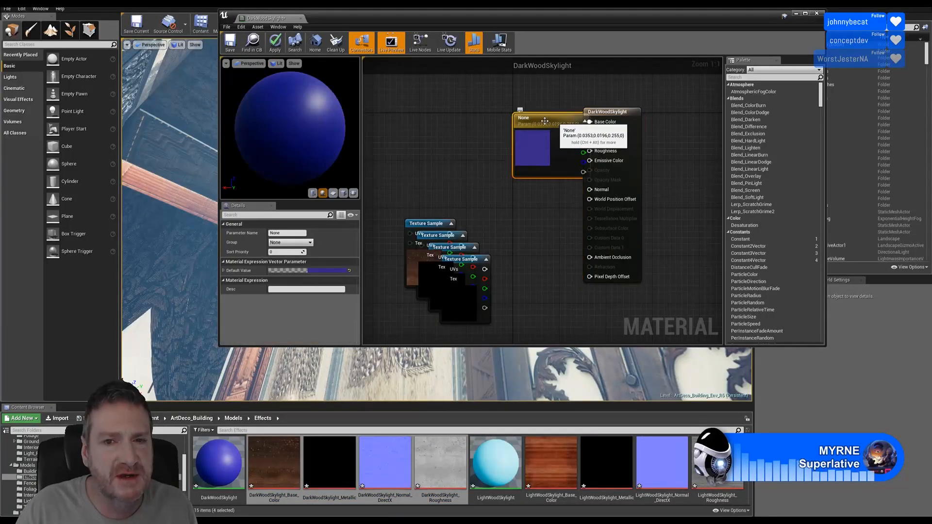
left_click_drag(558, 122, 482, 119)
key("Delete")
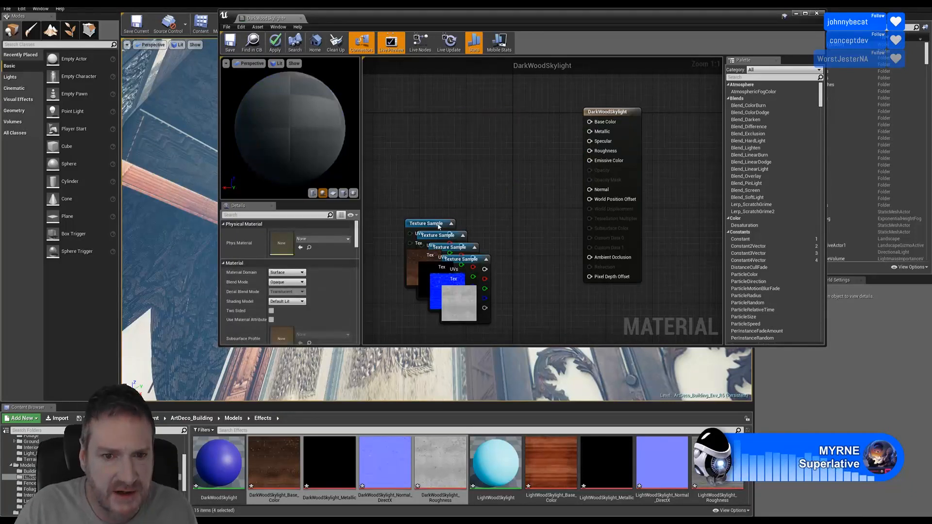
- Arrange the four dark wood texture samples in a column, ordered base colour, metallic, normal and roughness
left_click_drag(436, 224, 468, 104)
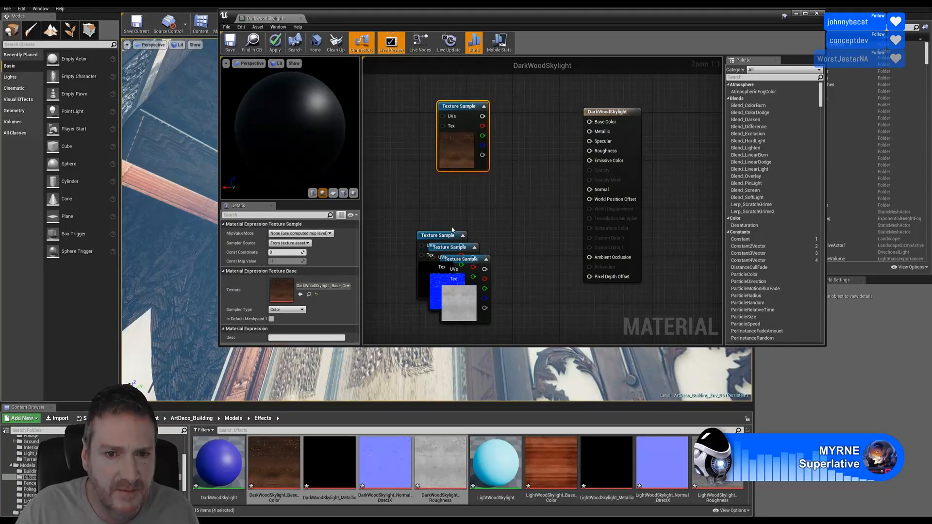
left_click_drag(439, 234, 455, 200)
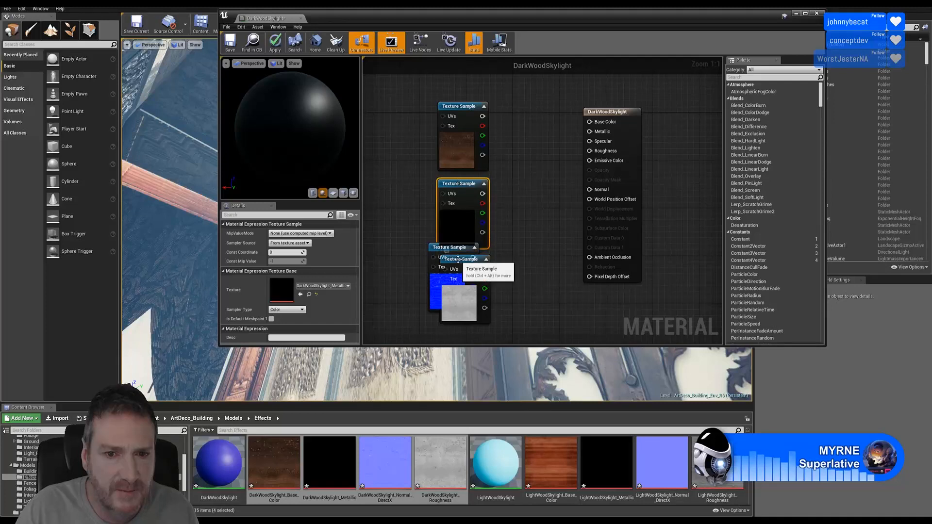
left_click_drag(449, 256, 452, 286)
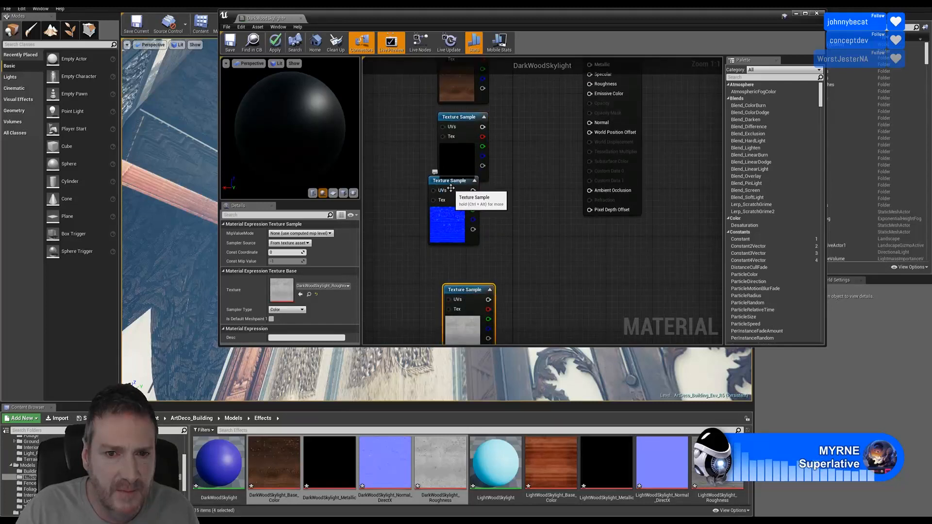
left_click_drag(454, 186, 463, 199)
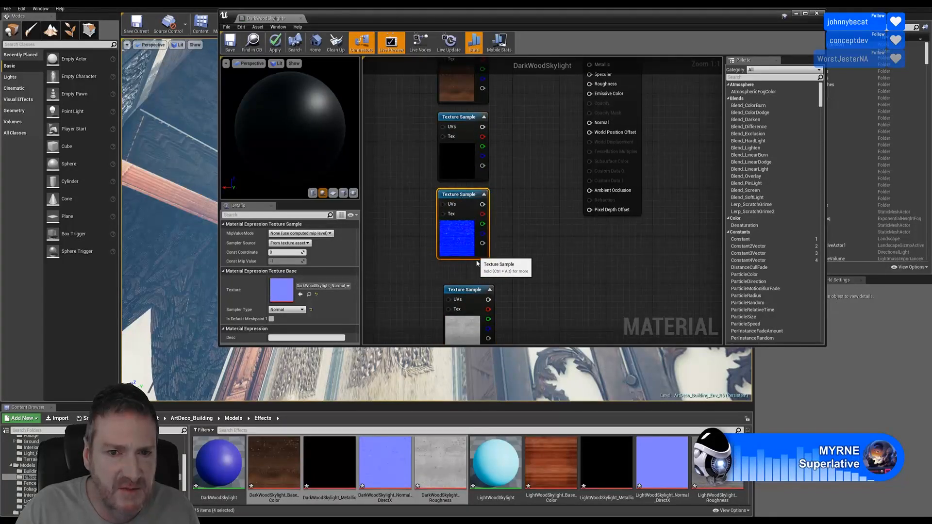
left_click_drag(467, 291, 461, 281)
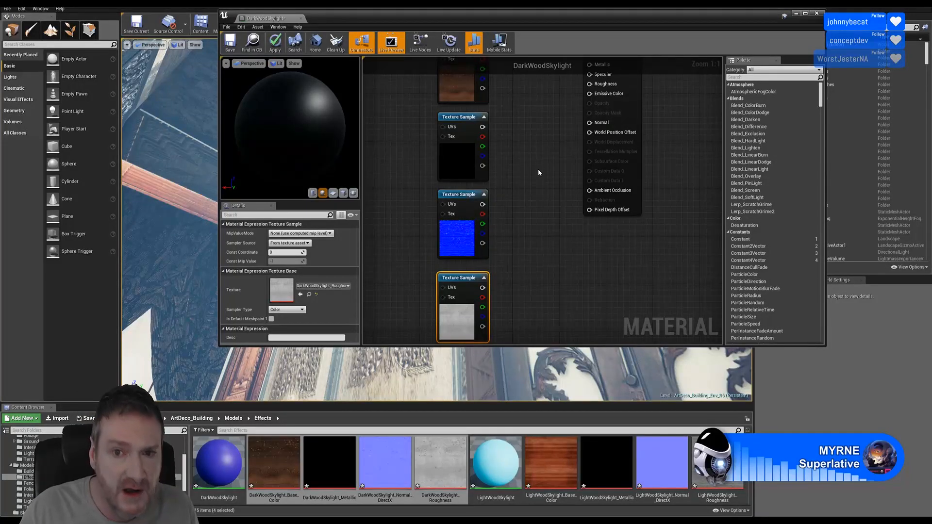
- Connect the dark wood textures to the material's Base Color, Metallic, Normal and Roughness inputs, then save and close DarkWoodSkylight
left_click(533, 145)
right_click_drag(533, 162, 524, 210)
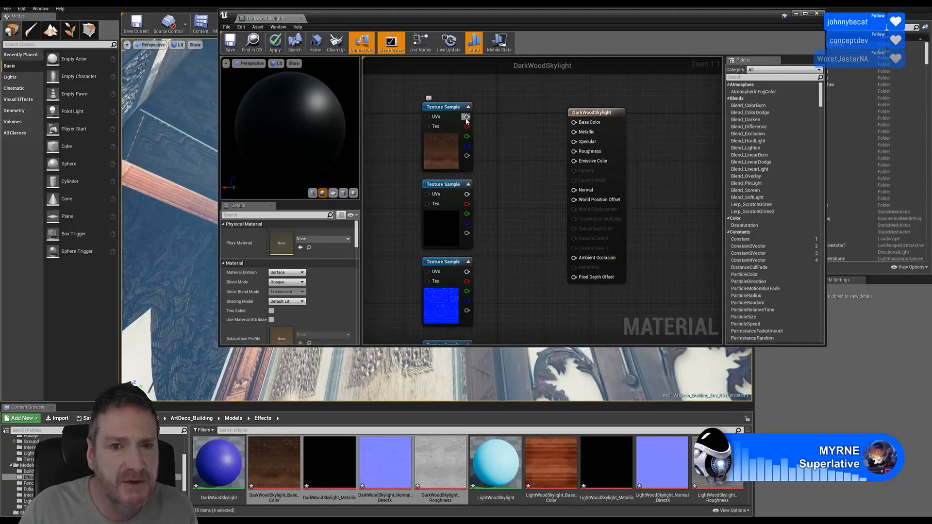
left_click_drag(466, 117, 574, 123)
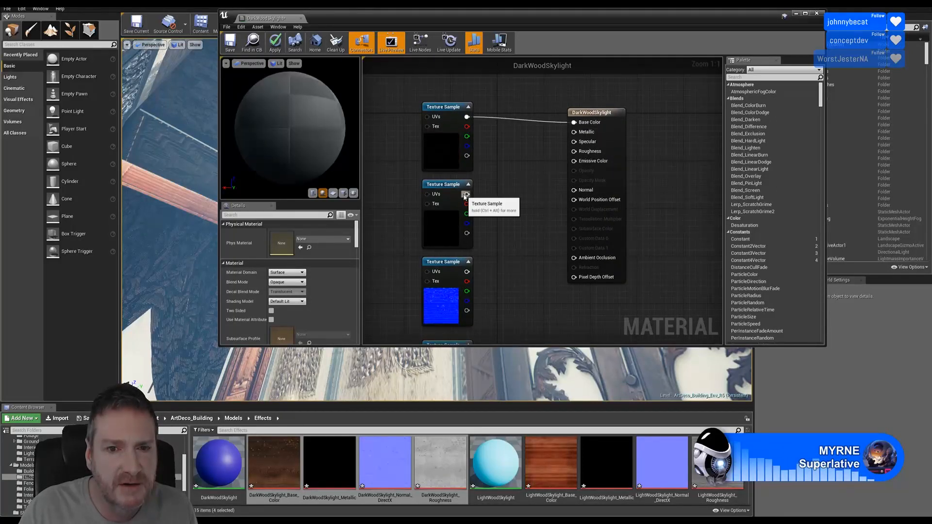
left_click_drag(524, 183, 574, 131)
left_click_drag(466, 271, 574, 190)
right_click_drag(542, 275, 537, 252)
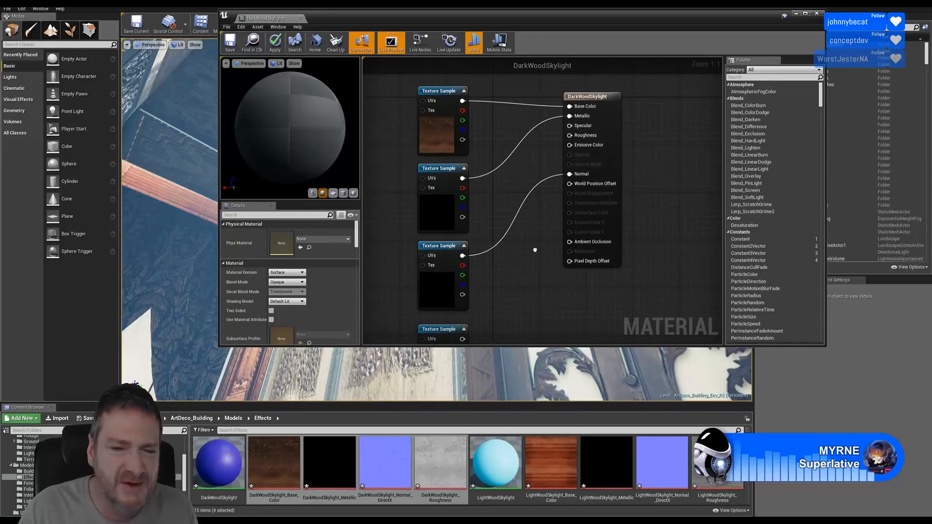
left_click_drag(463, 339, 572, 117)
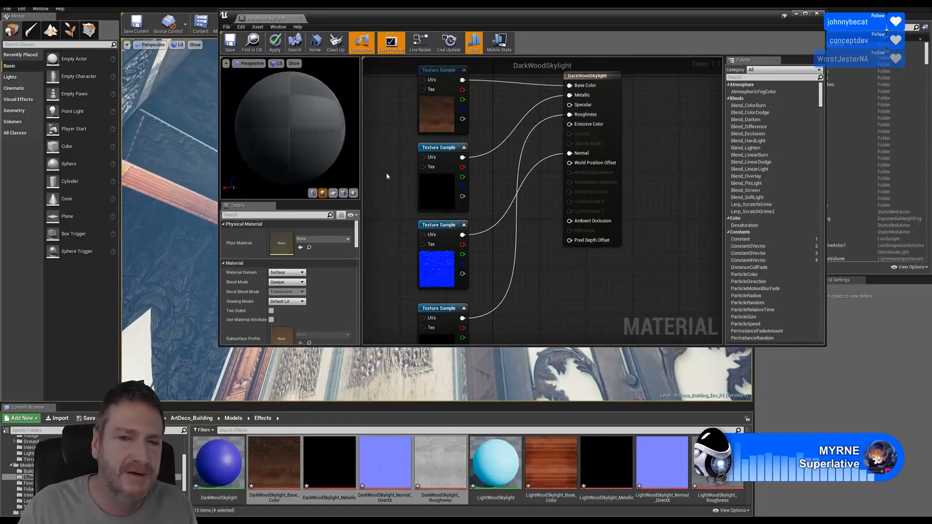
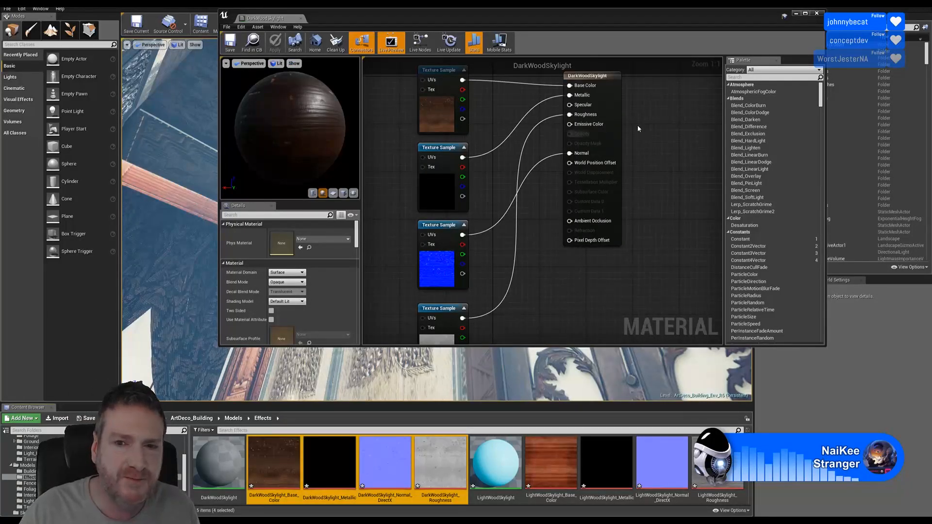
left_click(818, 17)
left_click(818, 14)
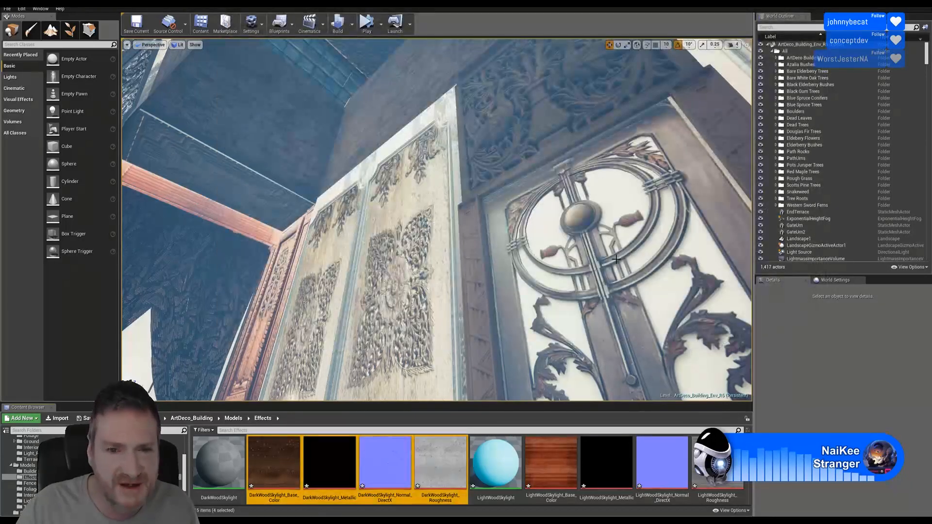
- Open the LightWoodSkylight material and add its Base_Color, Metallic, Normal_DirectX and Roughness textures to the graph as texture samples
double_click(500, 460)
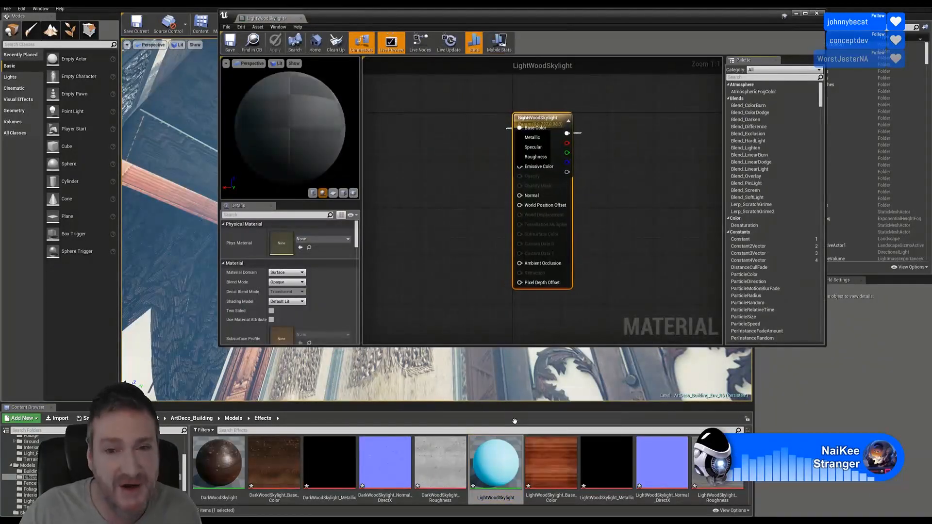
left_click(547, 450)
left_click(607, 462, "ctrl")
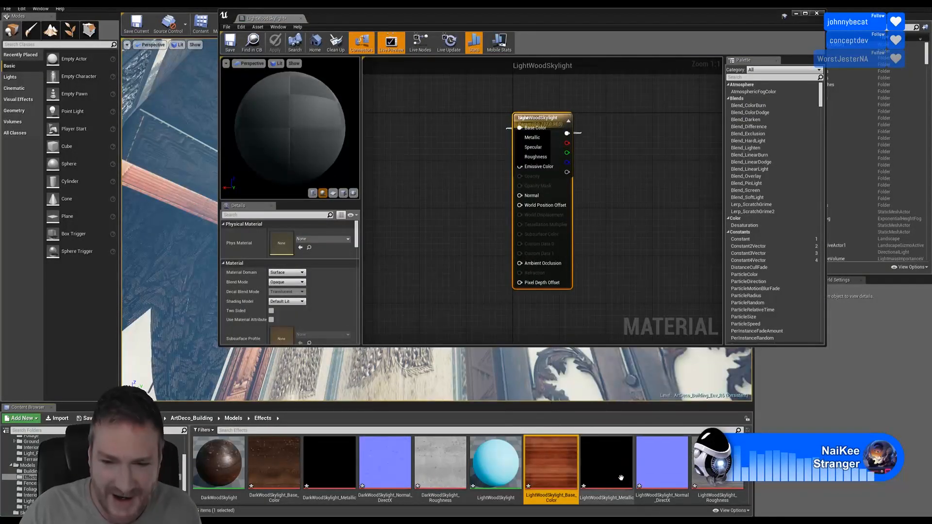
left_click(660, 474, "ctrl")
left_click(718, 466, "ctrl")
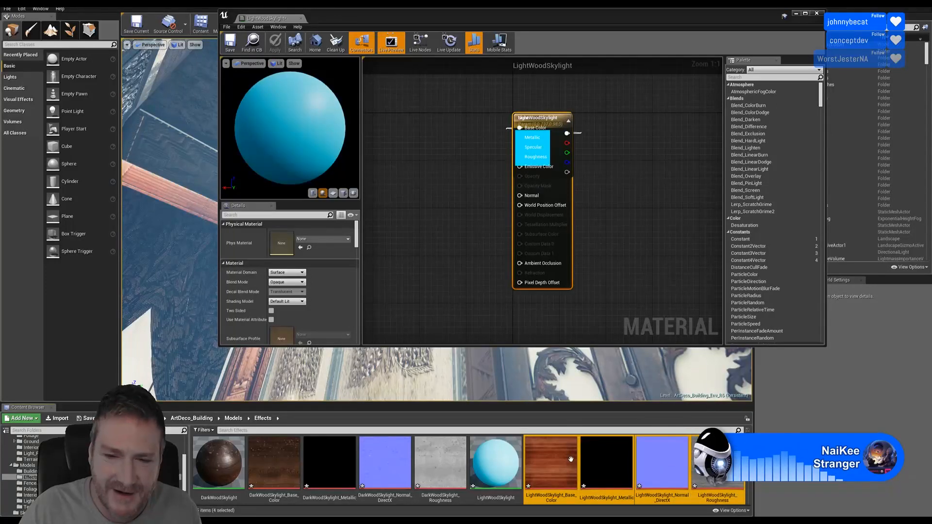
left_click_drag(485, 329, 443, 91)
- Move the LightWoodSkylight result node aside and delete the light blue colour parameter node
left_click_drag(543, 119, 602, 114)
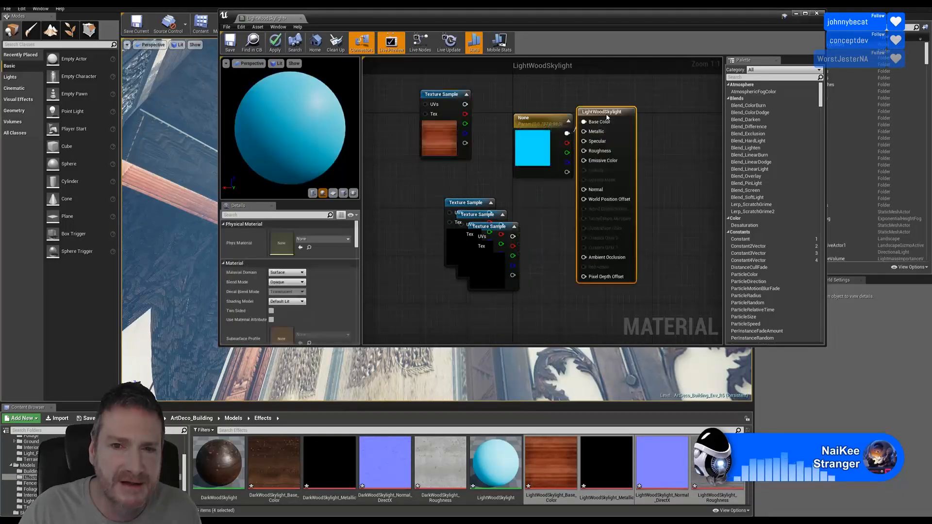
left_click(545, 123)
key("Delete")
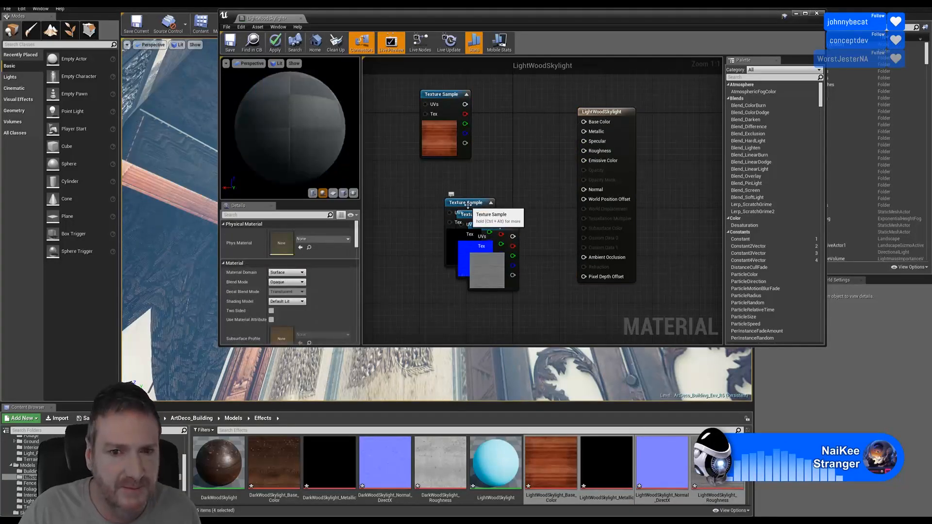
- Line up the light wood metallic, normal and roughness texture samples in a column below the base colour sample
left_click_drag(468, 203, 444, 179)
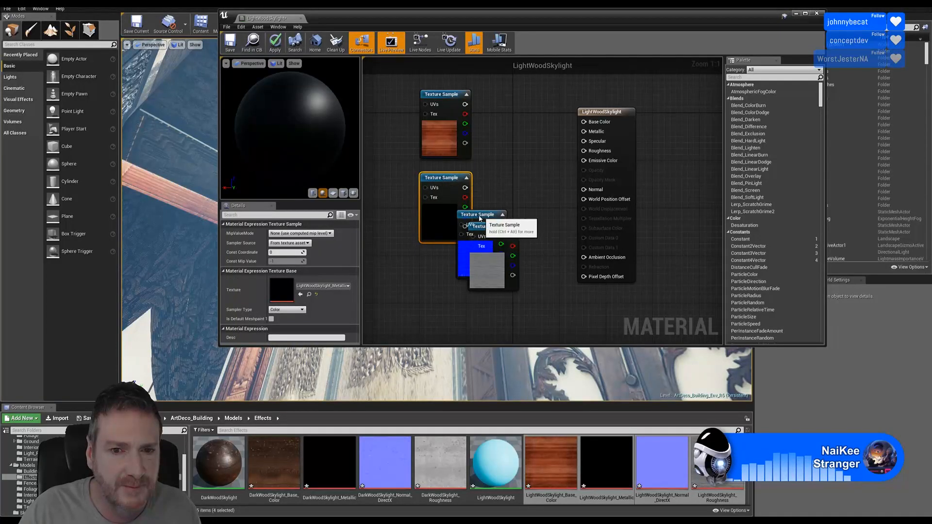
left_click_drag(485, 222, 445, 264)
right_click_drag(539, 270, 540, 243)
left_click_drag(500, 208, 446, 315)
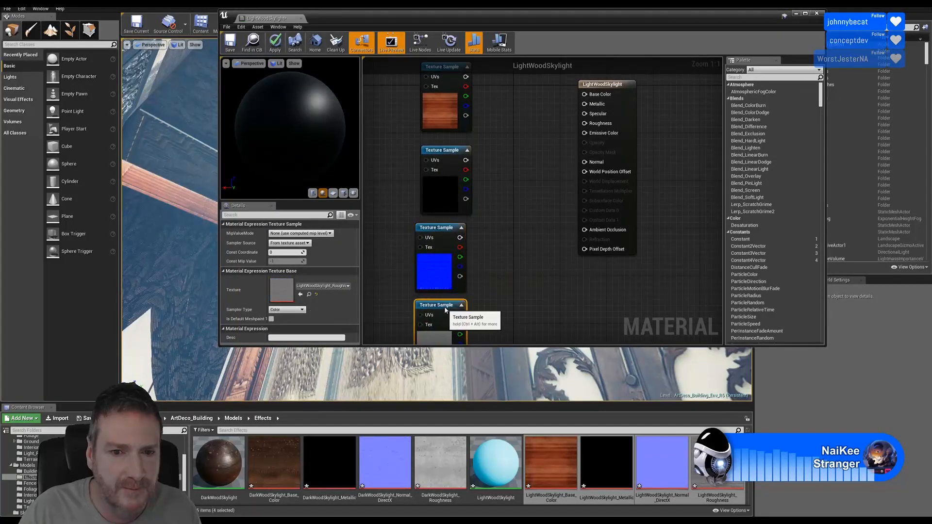
- Connect the light wood textures to the material's Base Color, Metallic, Normal and Roughness inputs, then save and close LightWoodSkylight
right_click_drag(488, 136, 489, 188)
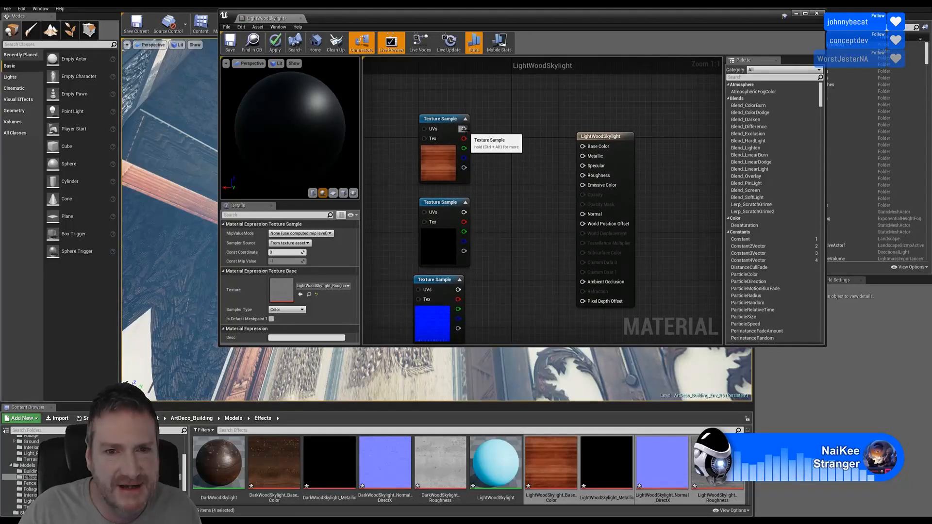
left_click_drag(464, 129, 583, 147)
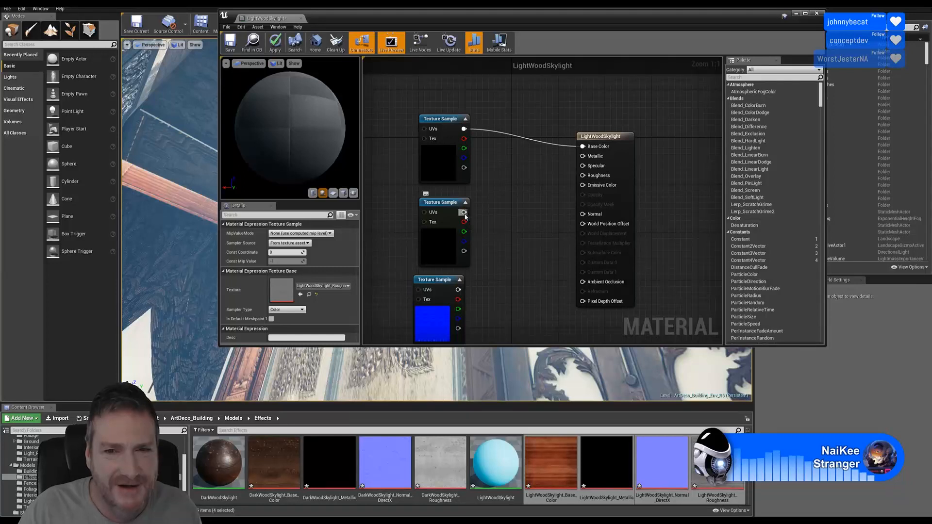
left_click_drag(465, 212, 583, 156)
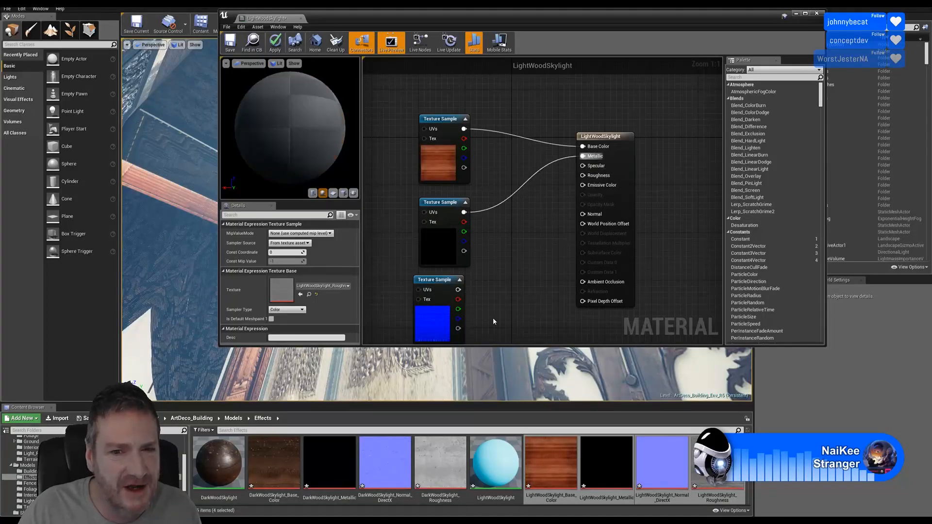
left_click_drag(459, 290, 583, 215)
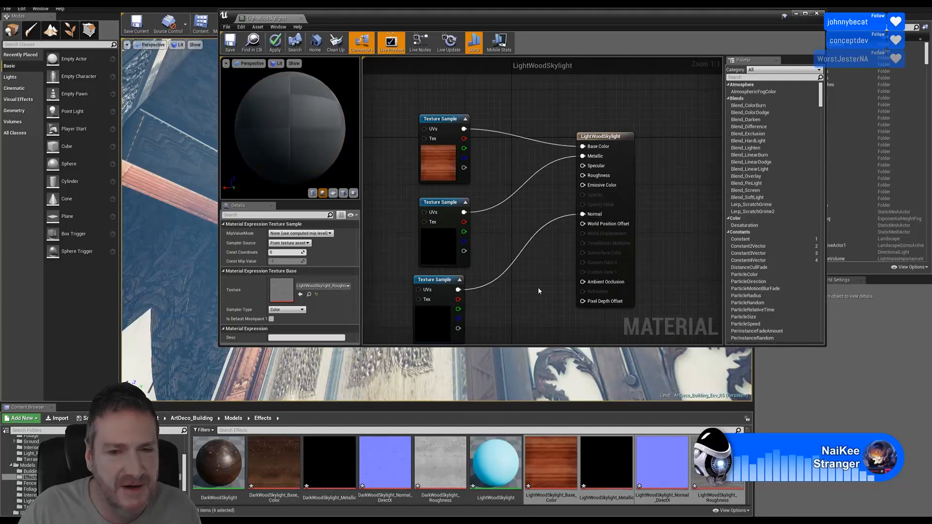
right_click_drag(538, 287, 531, 256)
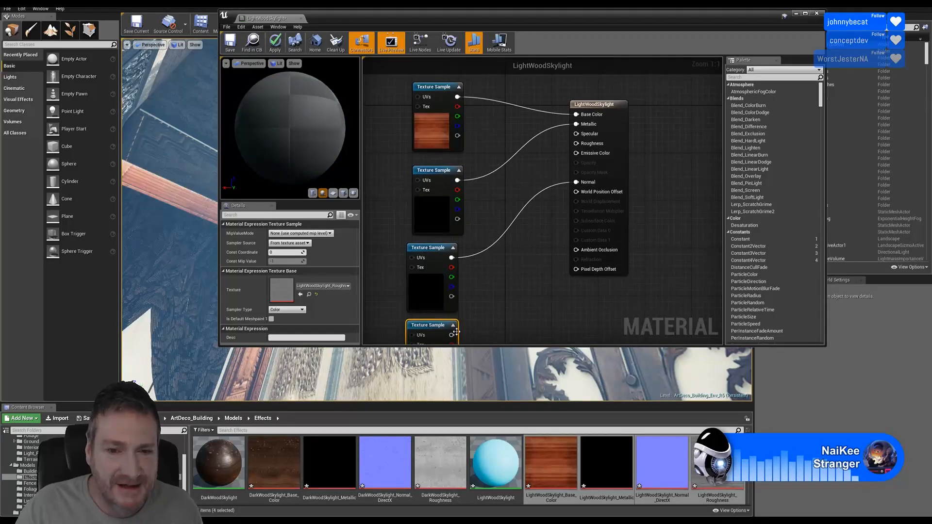
left_click_drag(454, 335, 577, 140)
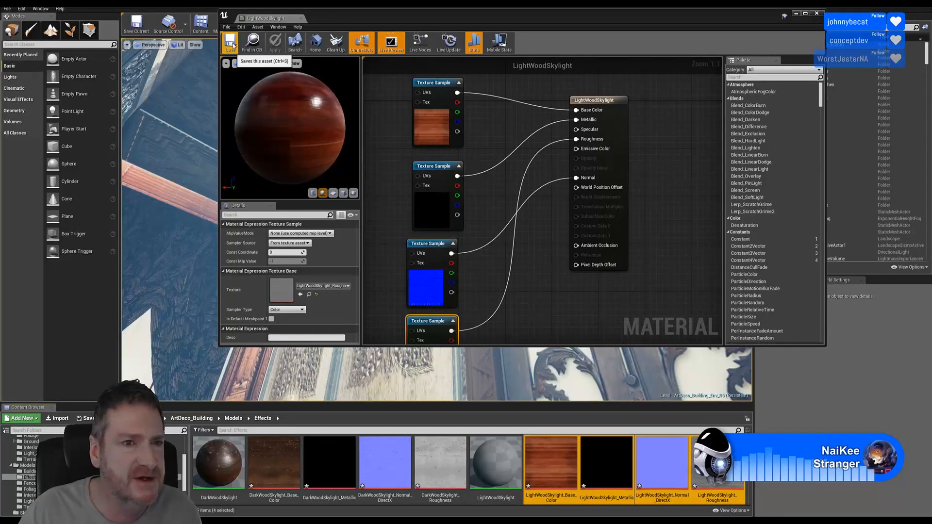
left_click(817, 13)
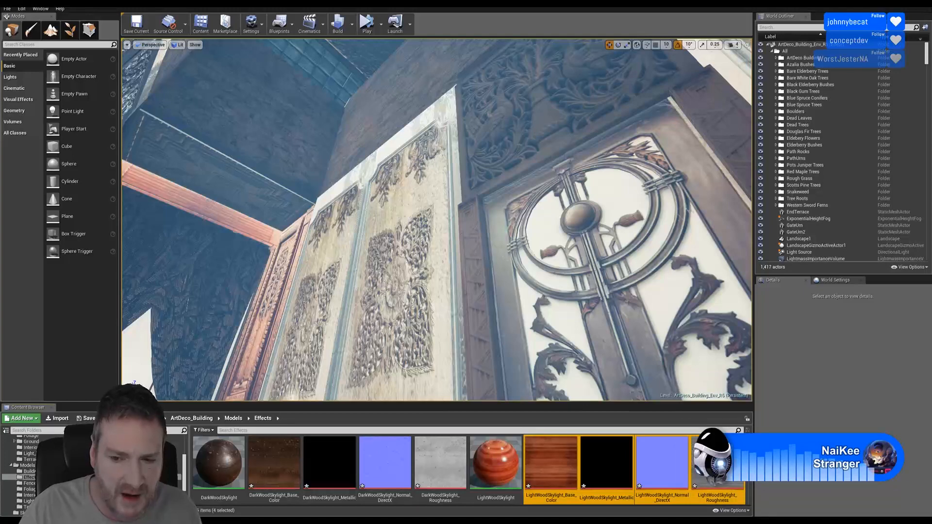
- Open the SkylightPanel1 static mesh and examine its light and dark wood materials on the panel and balusters from several angles
scroll(593, 479, "down", 3)
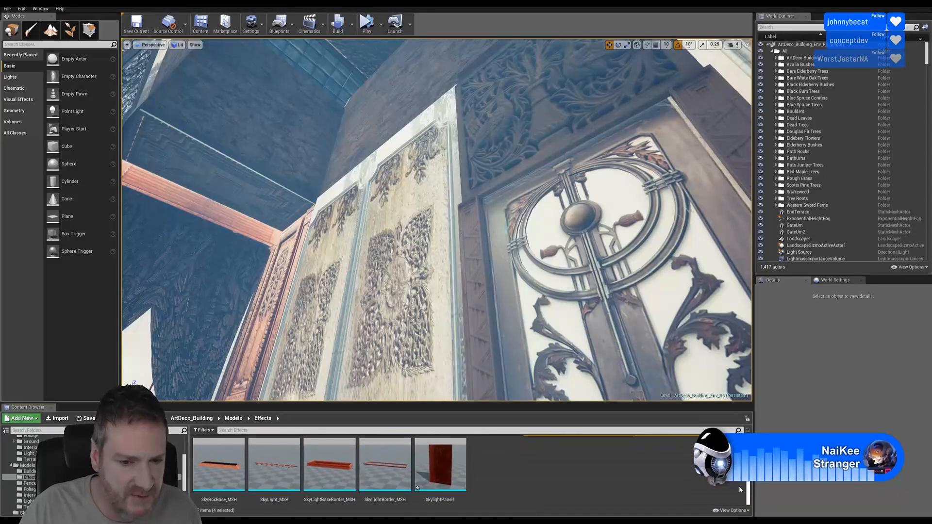
double_click(447, 463)
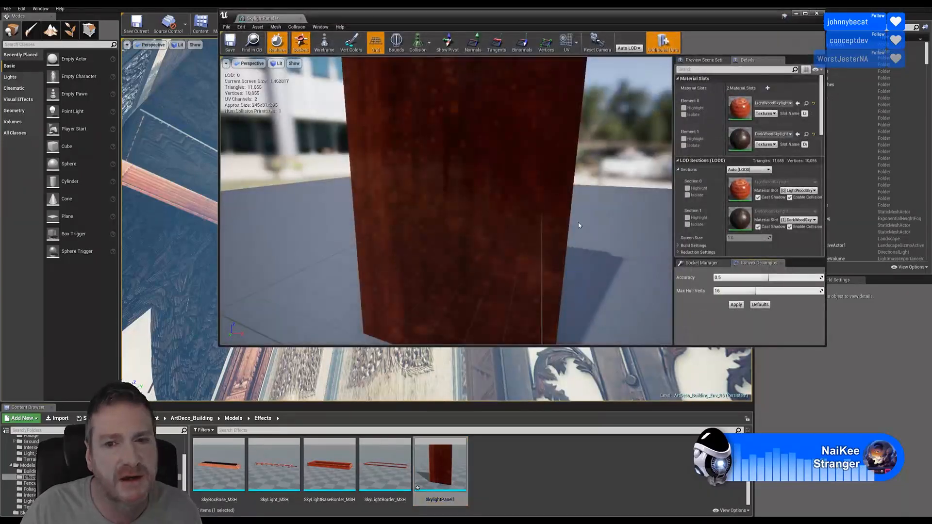
mouse_move(578, 225)
left_mouse_down()
mouse_move(319, 177)
mouse_move(369, 146)
mouse_move(437, 161)
mouse_move(510, 141)
mouse_move(437, 145)
mouse_move(461, 141)
mouse_move(463, 107)
mouse_move(457, 145)
mouse_move(525, 150)
mouse_move(524, 97)
mouse_move(525, 126)
mouse_move(559, 223)
left_mouse_up()
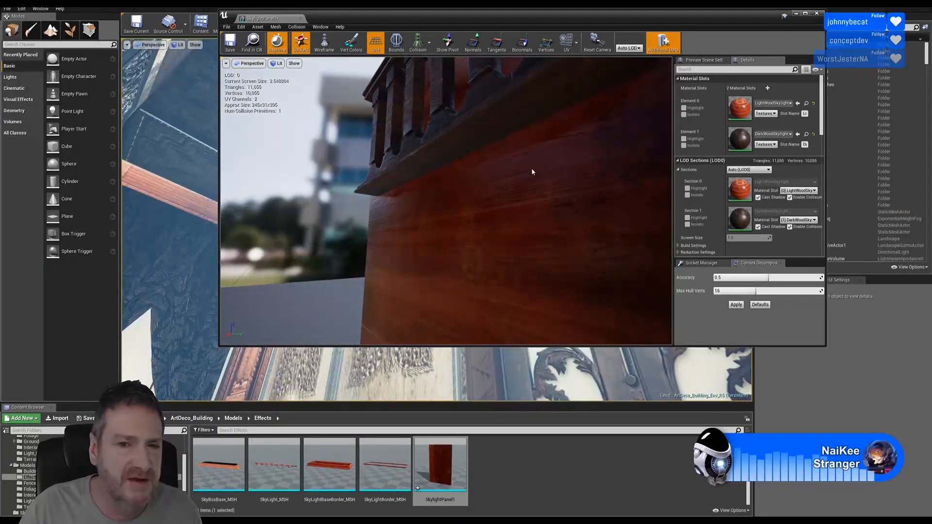
left_click_drag(533, 170, 556, 145)
middle_click_drag(556, 146, 588, 99)
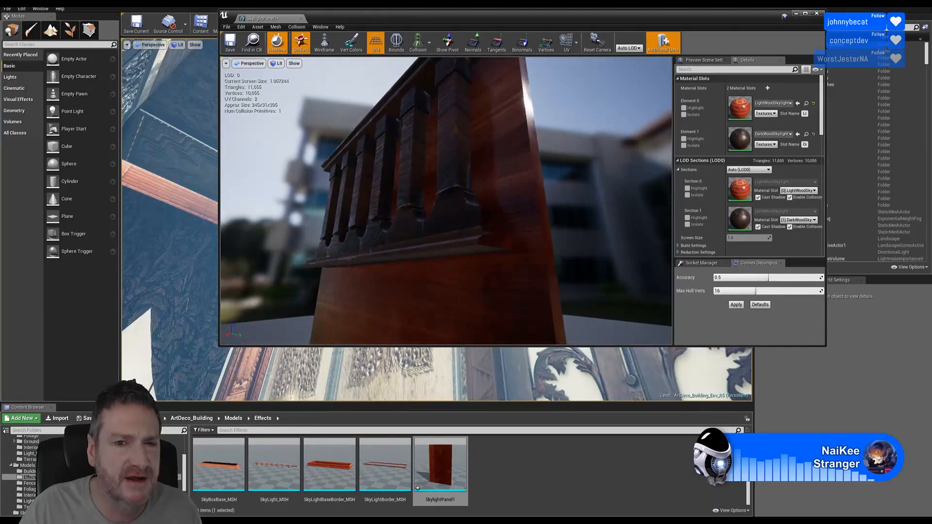
left_click_drag(447, 201, 459, 284)
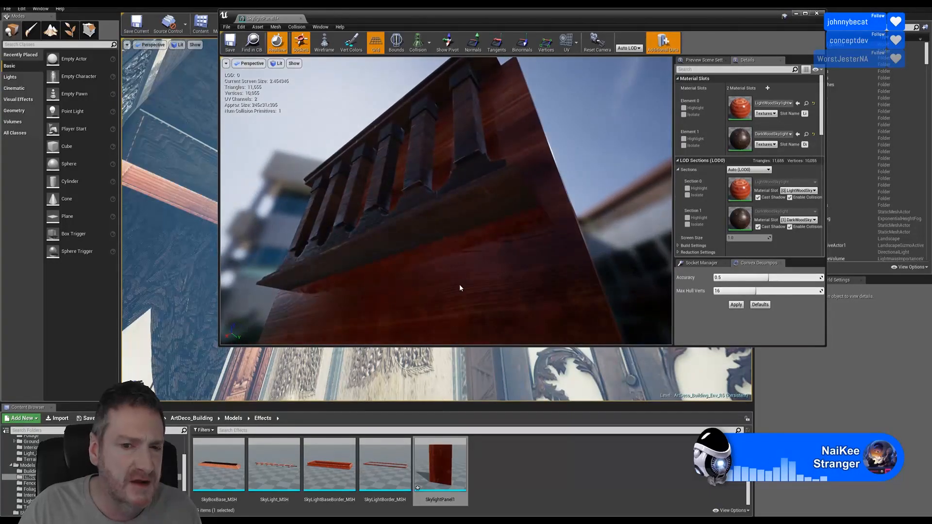
left_click_drag(468, 250, 449, 248)
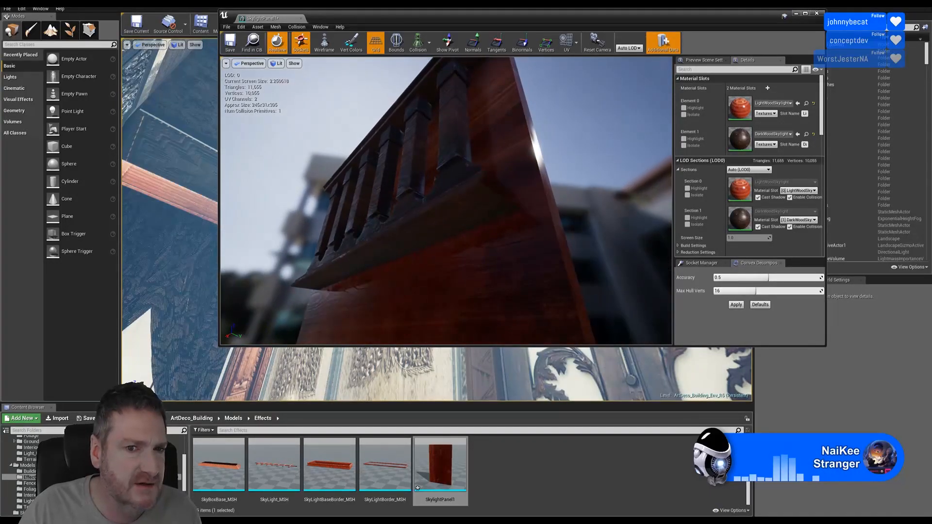
- Inspect the balusters and ledge of the SkylightPanel1 mesh close up and from a distance, then save and close the mesh
left_click_drag(445, 162, 340, 194)
left_click_drag(568, 180, 580, 171)
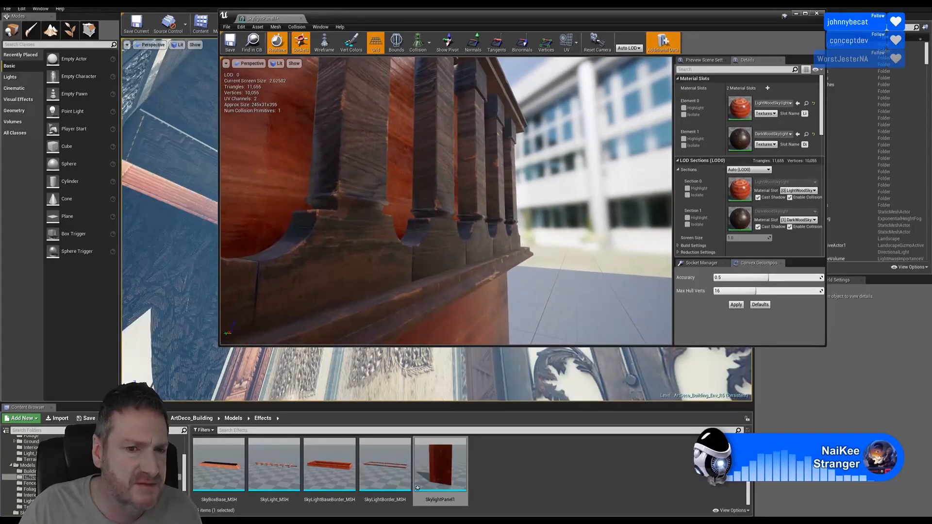
left_click_drag(461, 264, 427, 233)
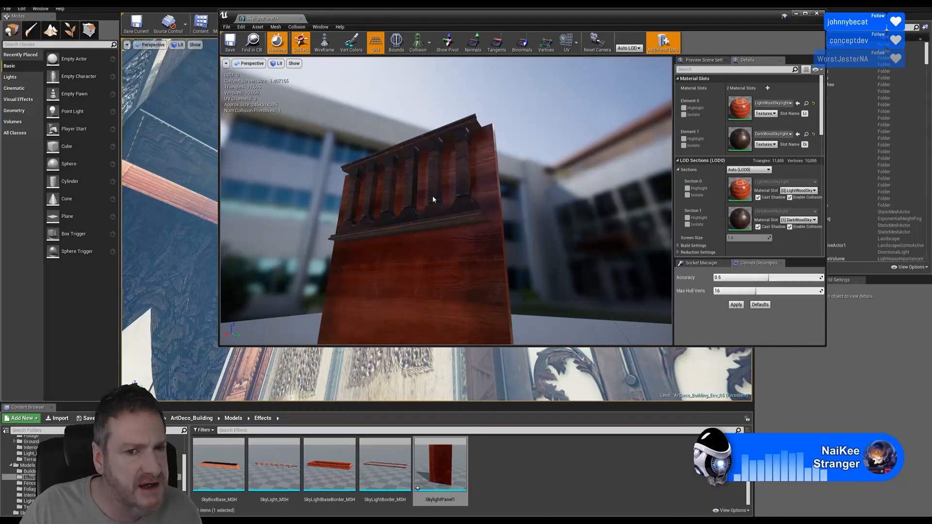
left_click(230, 41)
left_click(818, 14)
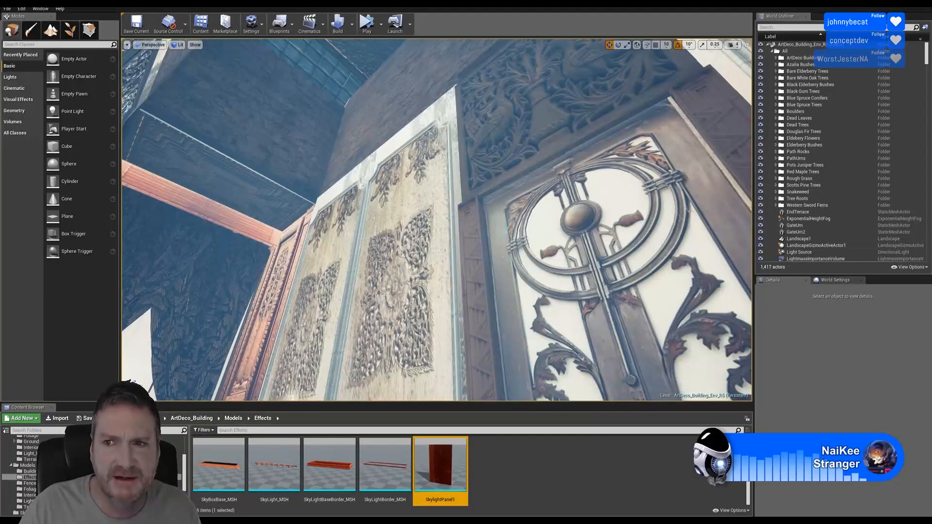
- Switch to 3ds Max and end the isolation of SkylightPanel1 to show the whole building scene
key("super+d")
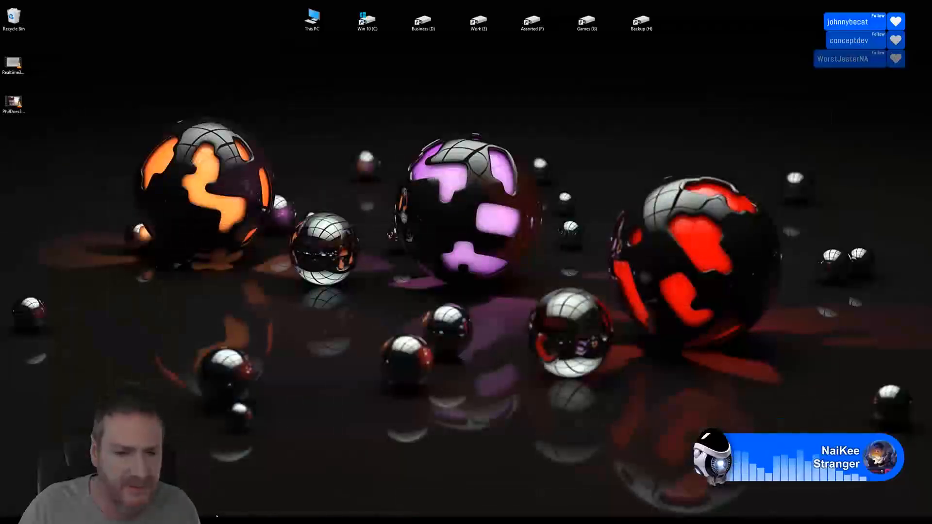
key("alt+Tab")
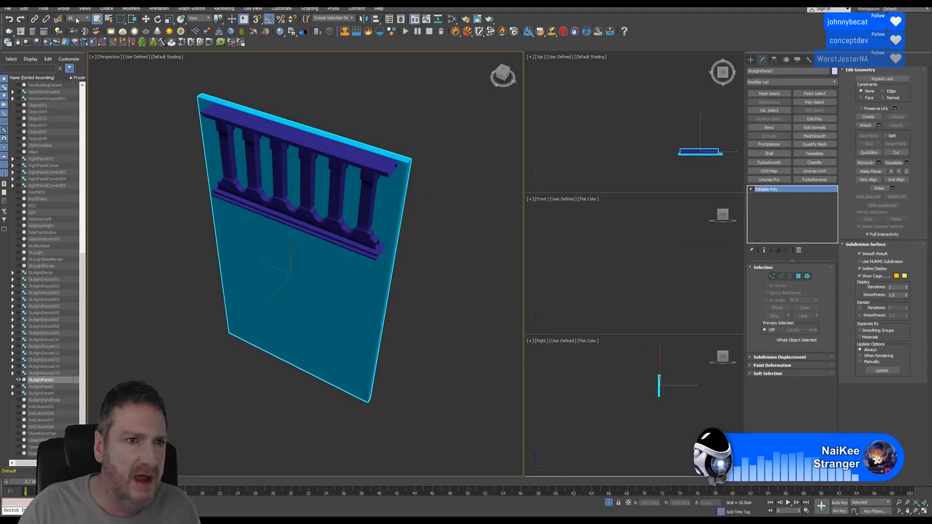
left_click(43, 8)
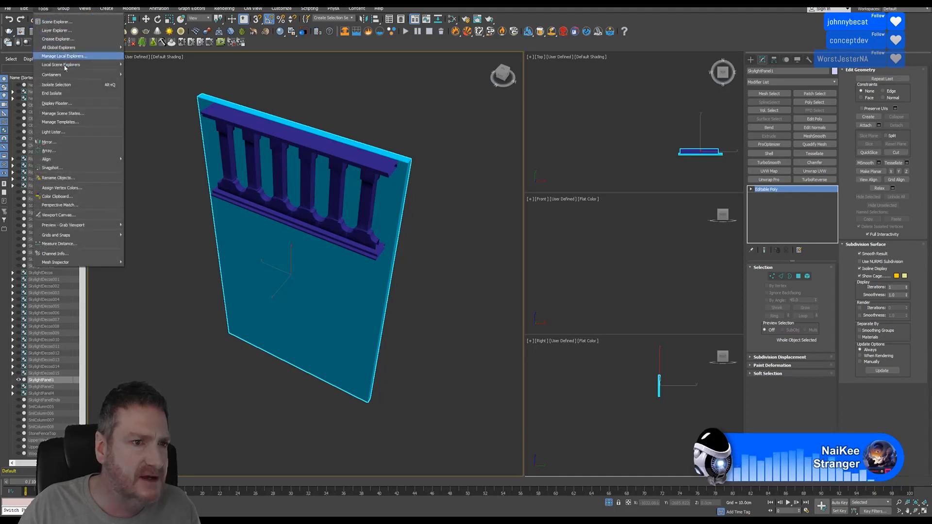
left_click(67, 94)
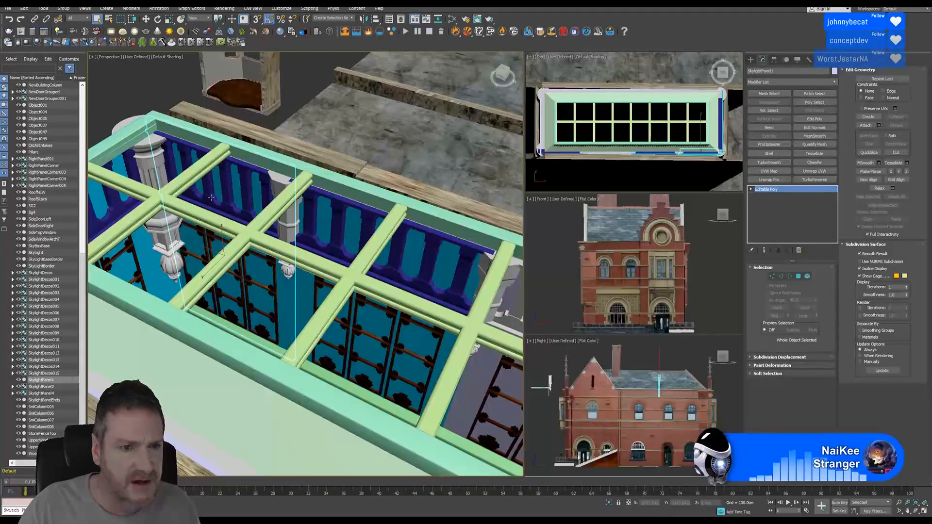
- Select the SkylightPanel2 group beside the first side panel, below the skylight's glazing grid
middle_click_drag(211, 197, 187, 205)
scroll(212, 206, "down", 3)
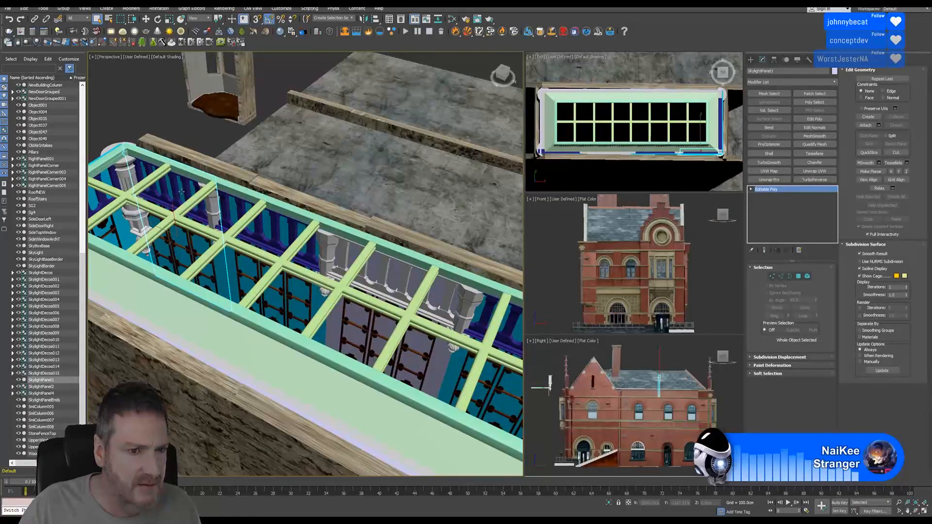
left_click(274, 229)
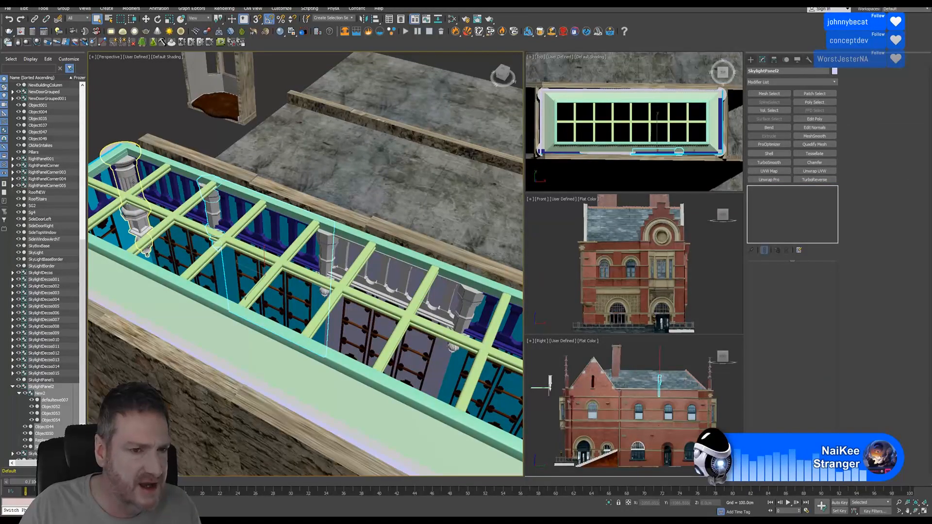
left_click(267, 235)
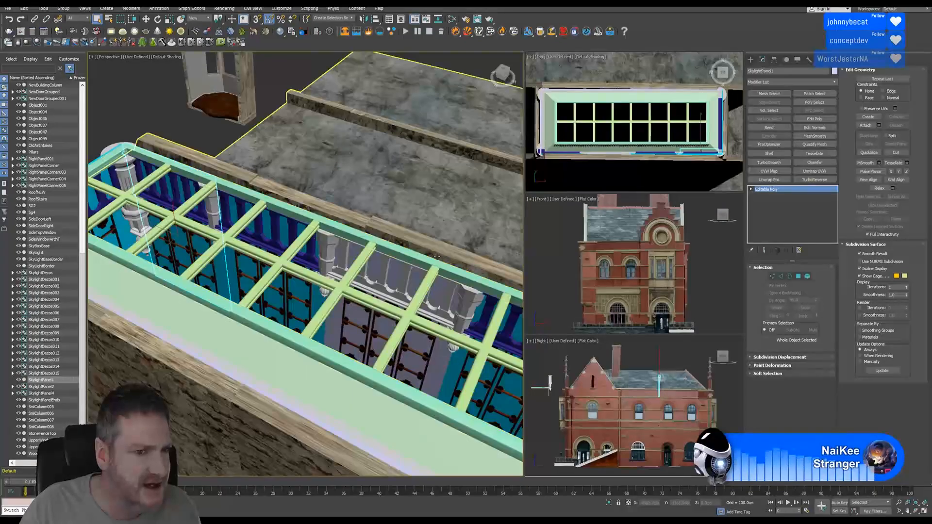
left_click(270, 246)
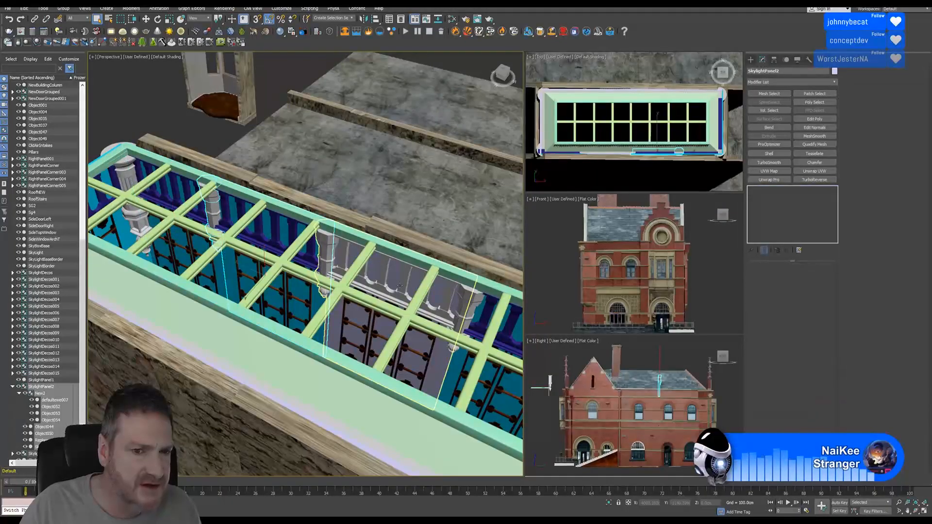